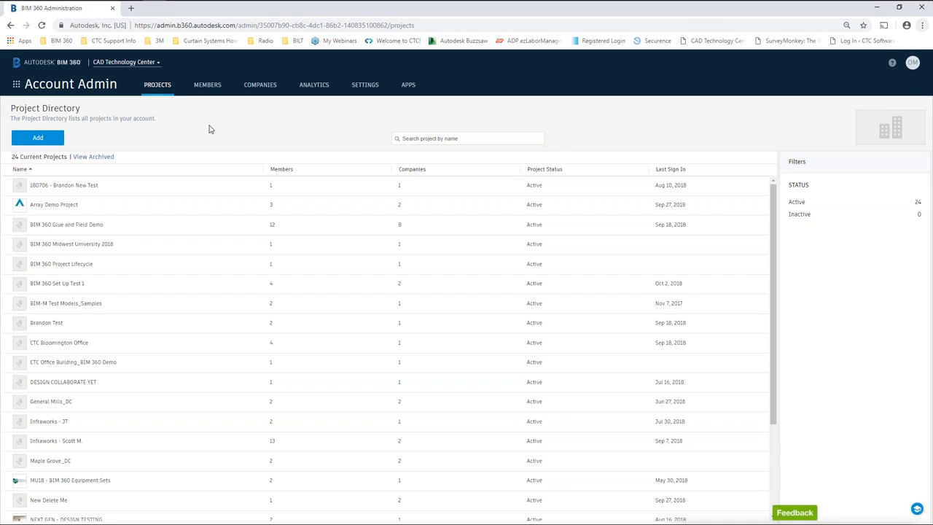
Browse the account and project switcher, viewing the other accounts, then close it.
{"action": "left_click", "coordinate": [157, 64]}
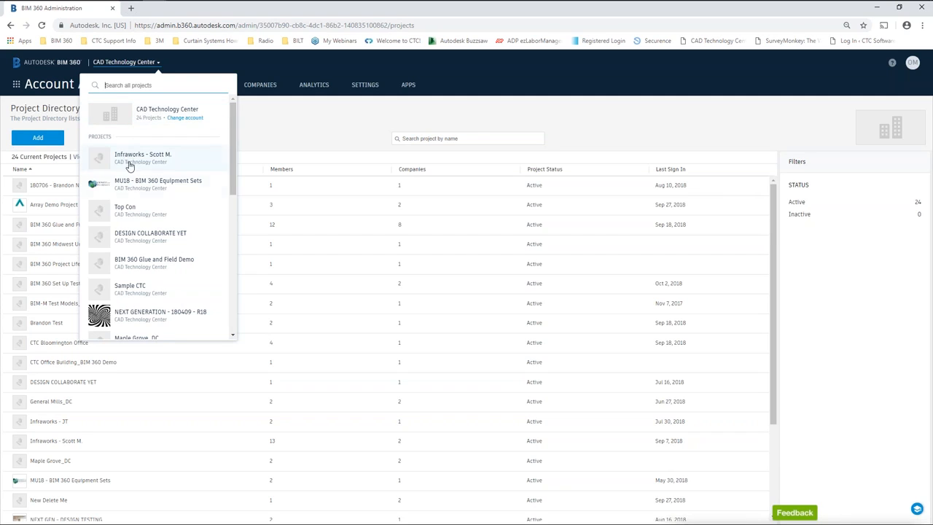
{"action": "left_click", "coordinate": [185, 118]}
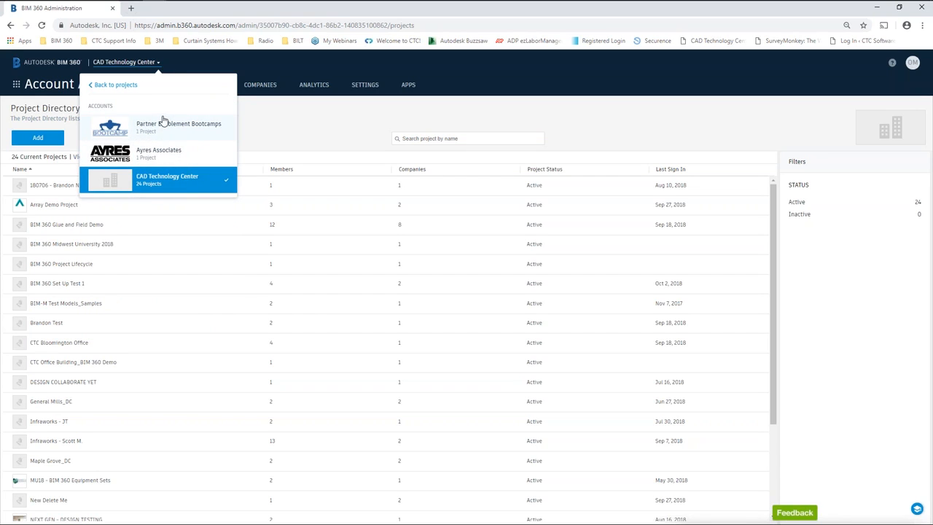
{"action": "left_click", "coordinate": [104, 86]}
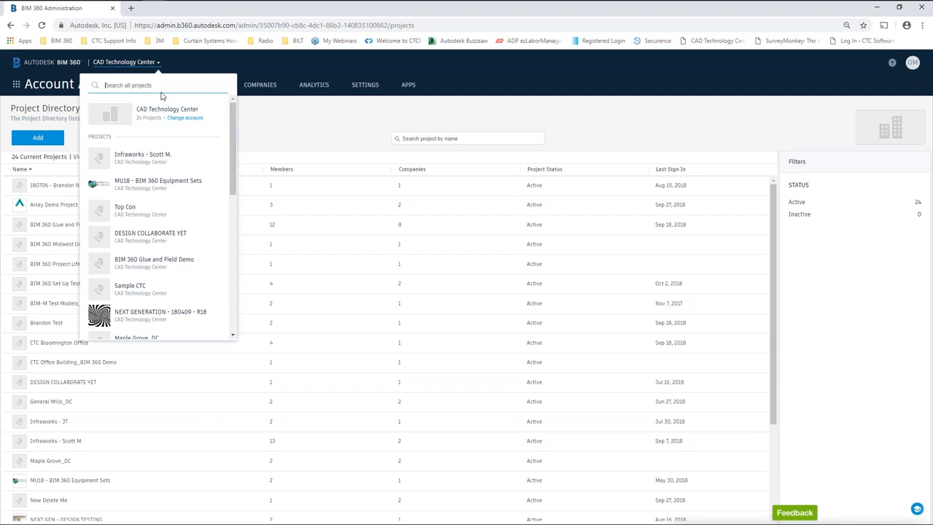
{"action": "left_click", "coordinate": [193, 68]}
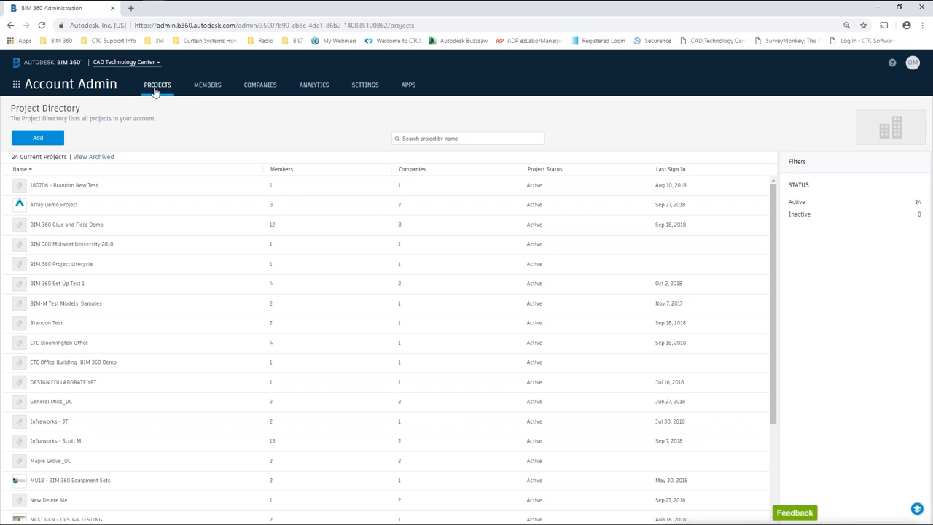
Step through the Members, Companies and Analytics pages to reach the account Settings profile.
{"action": "left_click", "coordinate": [210, 86]}
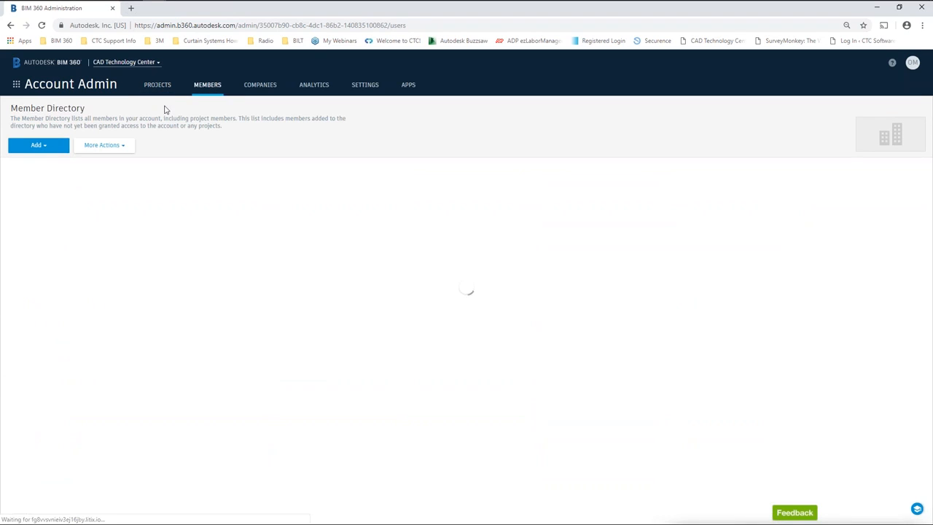
{"action": "left_click", "coordinate": [263, 88]}
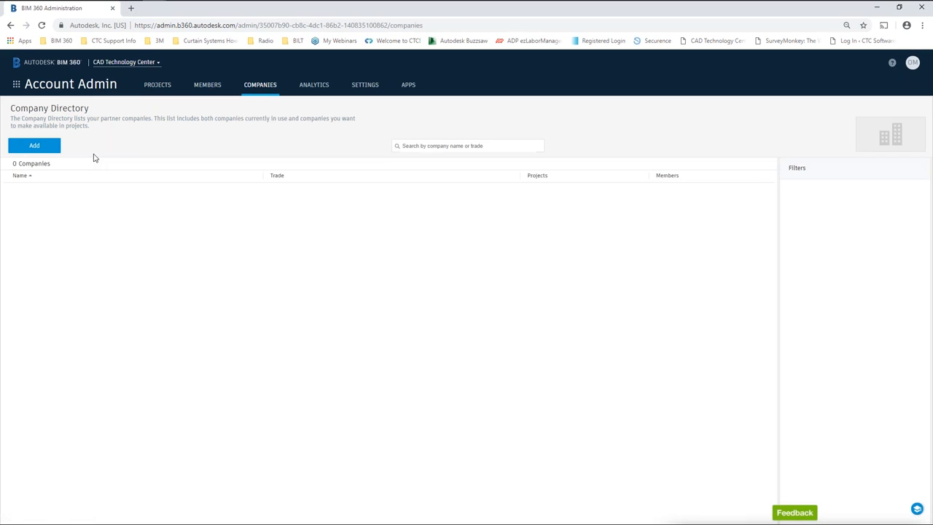
{"action": "left_click", "coordinate": [323, 89]}
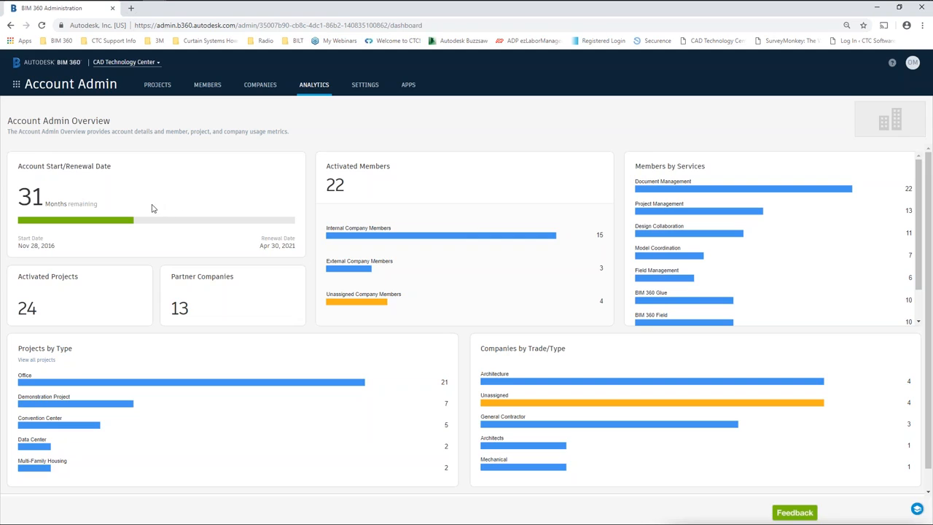
{"action": "left_click", "coordinate": [356, 93]}
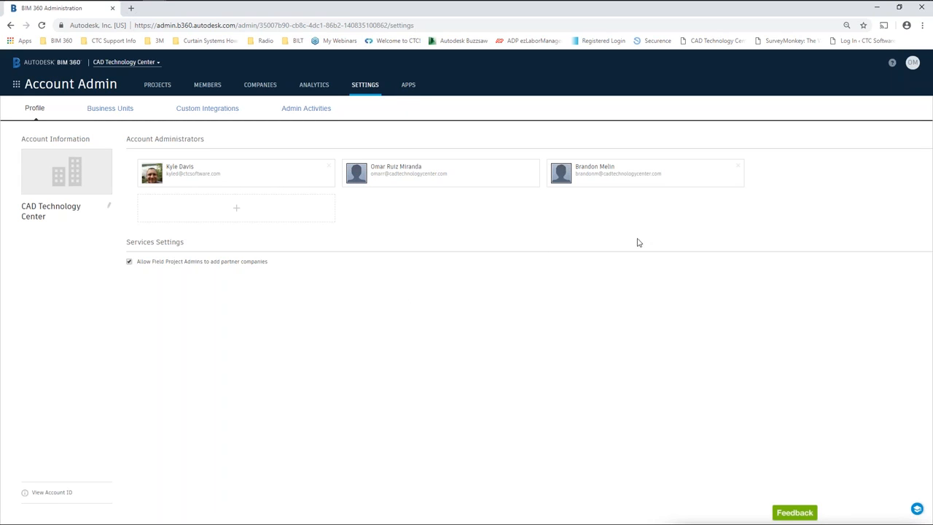
Check the help and user profile menus, then view the Featured Apps catalogue.
{"action": "left_click", "coordinate": [893, 64]}
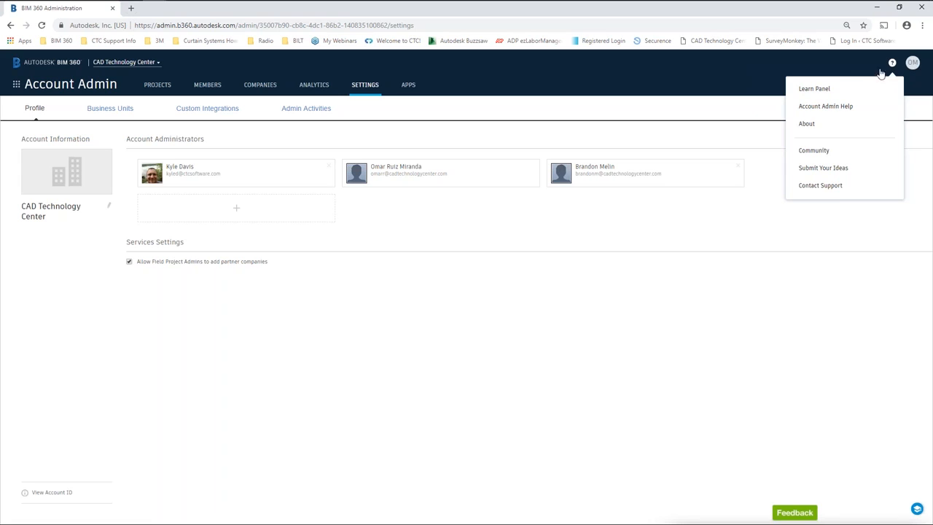
{"action": "left_click", "coordinate": [914, 64]}
{"action": "left_click", "coordinate": [915, 64]}
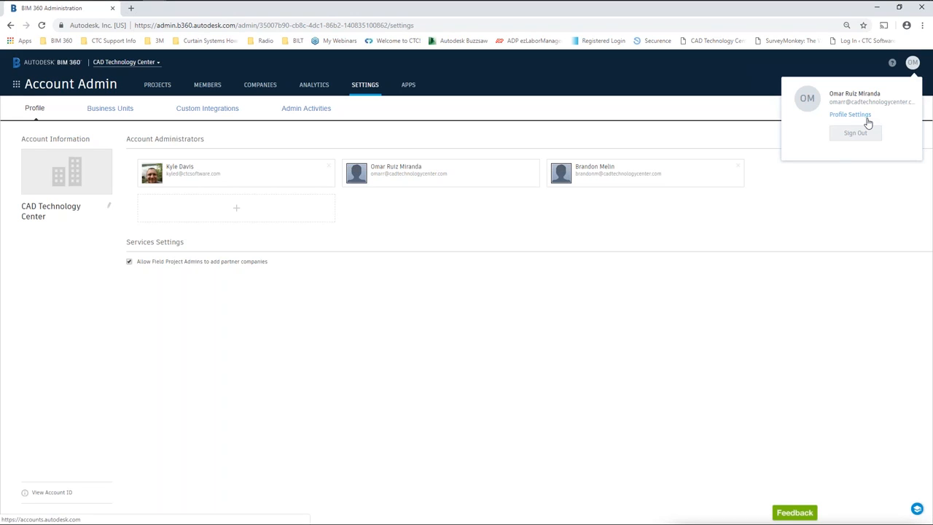
{"action": "left_click", "coordinate": [720, 74]}
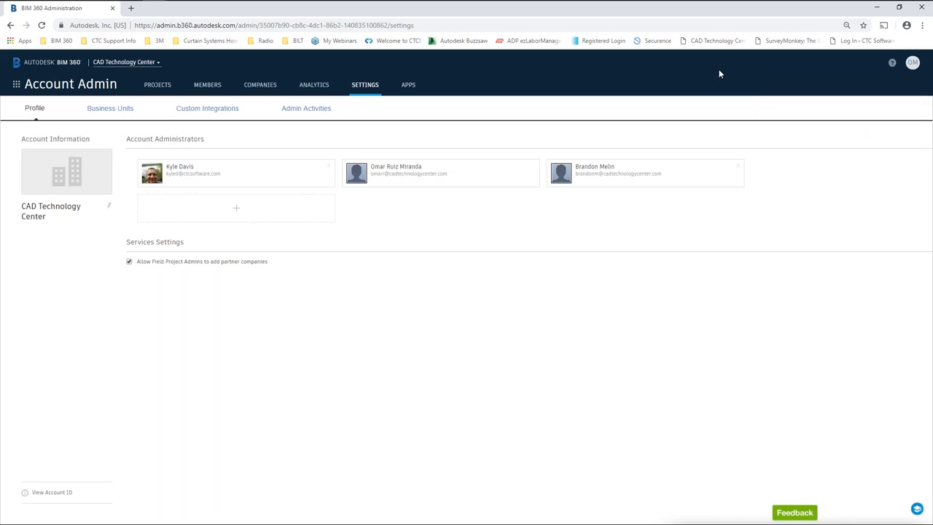
{"action": "left_click", "coordinate": [408, 87]}
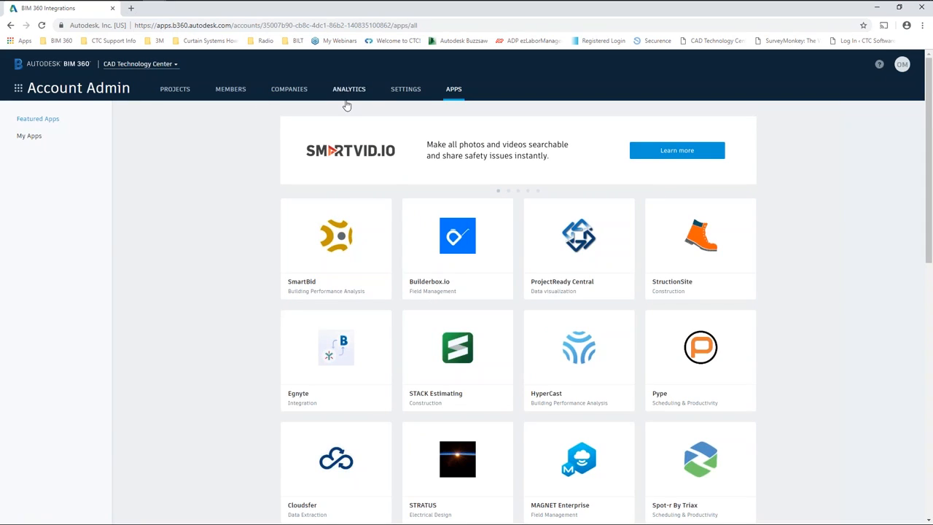
Return to the Project Directory showing the 24 active projects.
{"action": "left_click", "coordinate": [175, 89]}
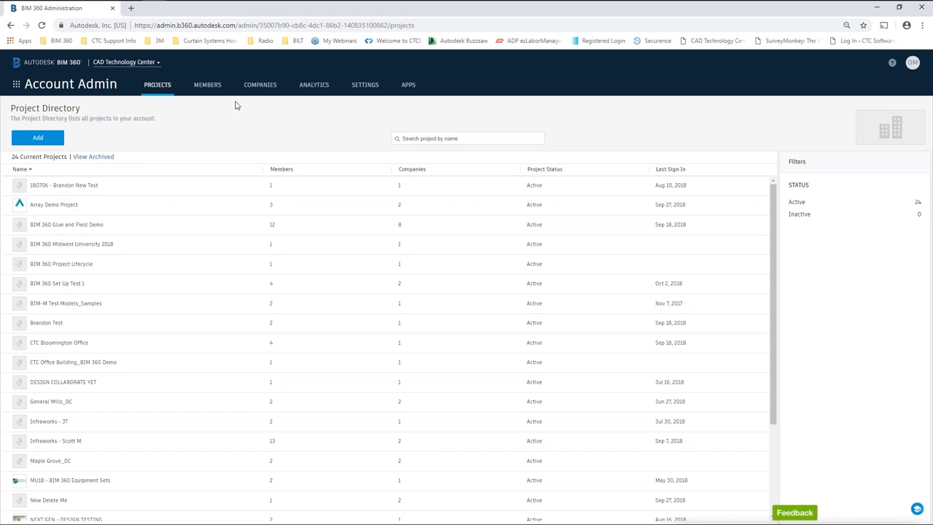
Add a new partner company named Company ABC with trade Architecture and save it.
{"action": "left_click", "coordinate": [261, 86]}
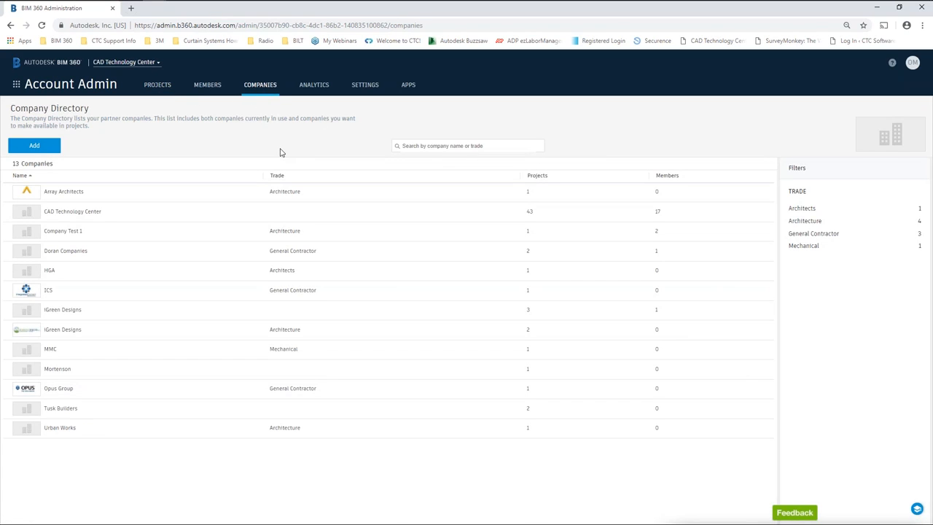
{"action": "left_click", "coordinate": [34, 147]}
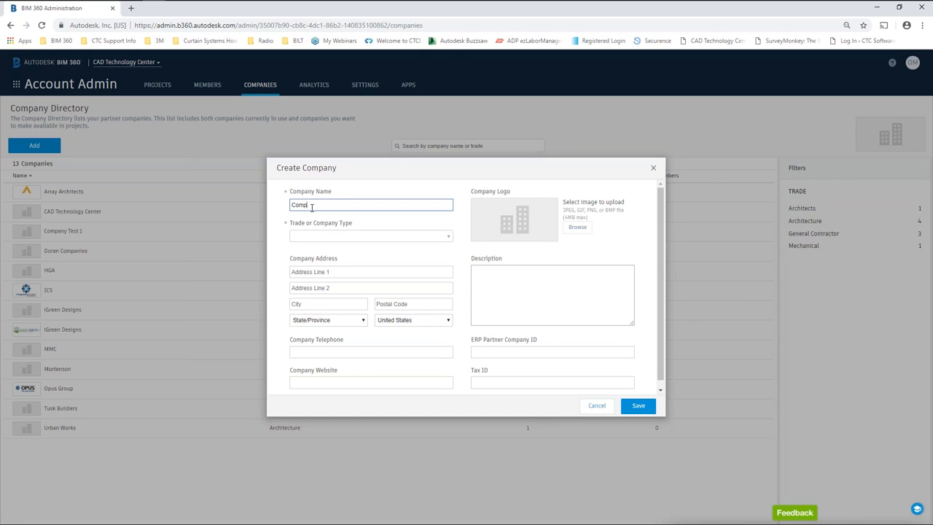
{"action": "type", "text": "Company ABC"}
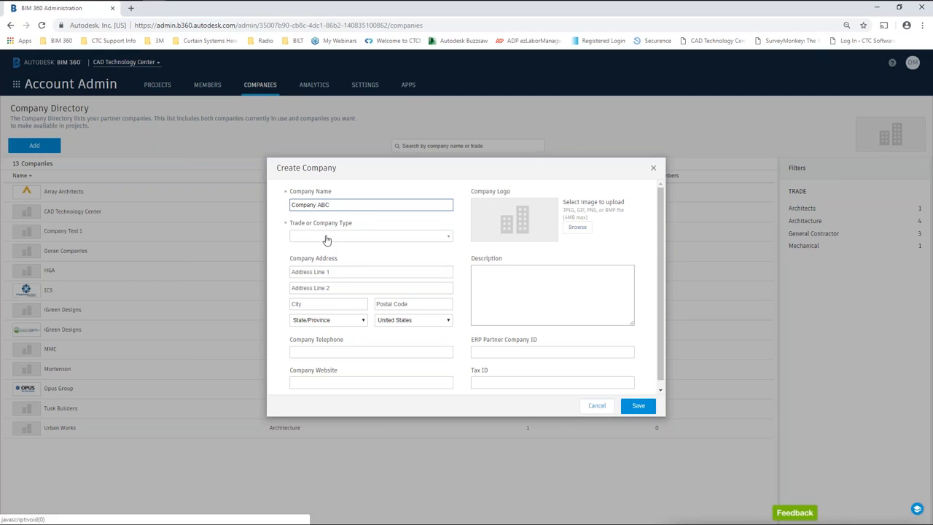
{"action": "left_click", "coordinate": [325, 238]}
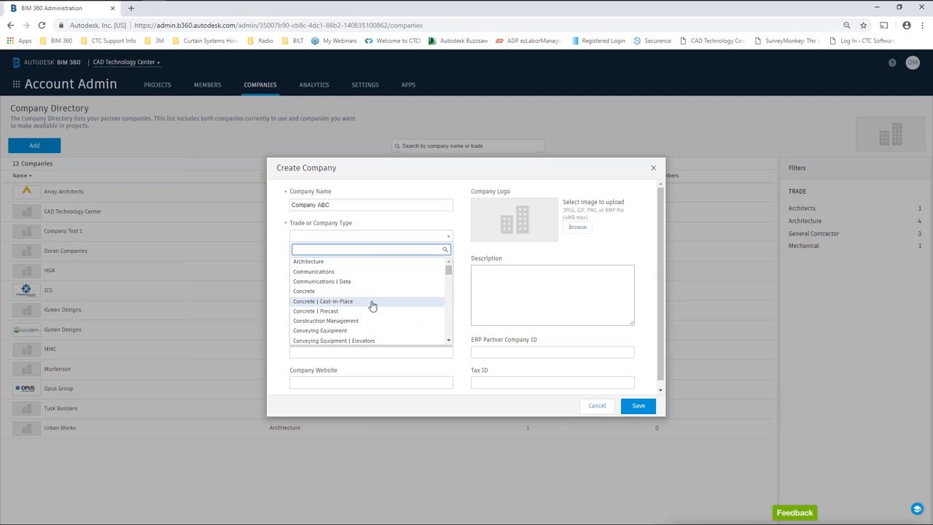
{"action": "left_click", "coordinate": [312, 262]}
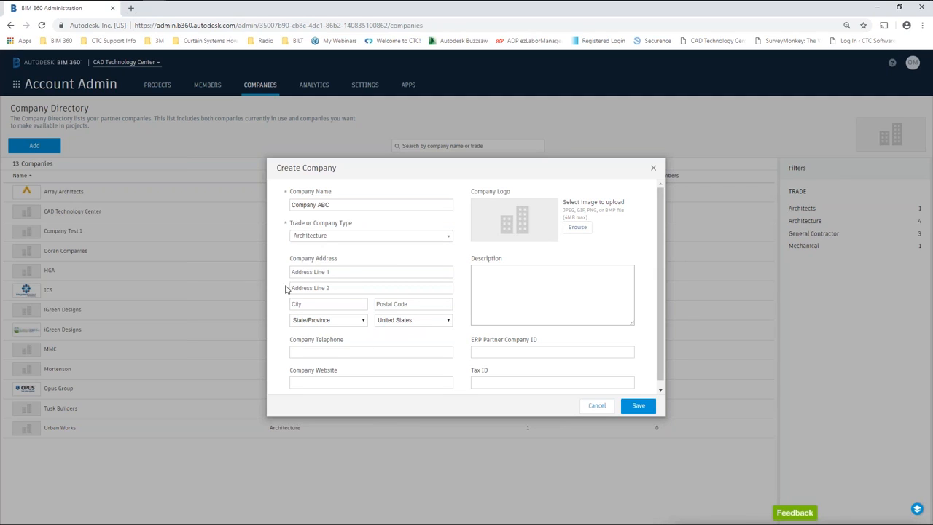
{"action": "left_click", "coordinate": [334, 271]}
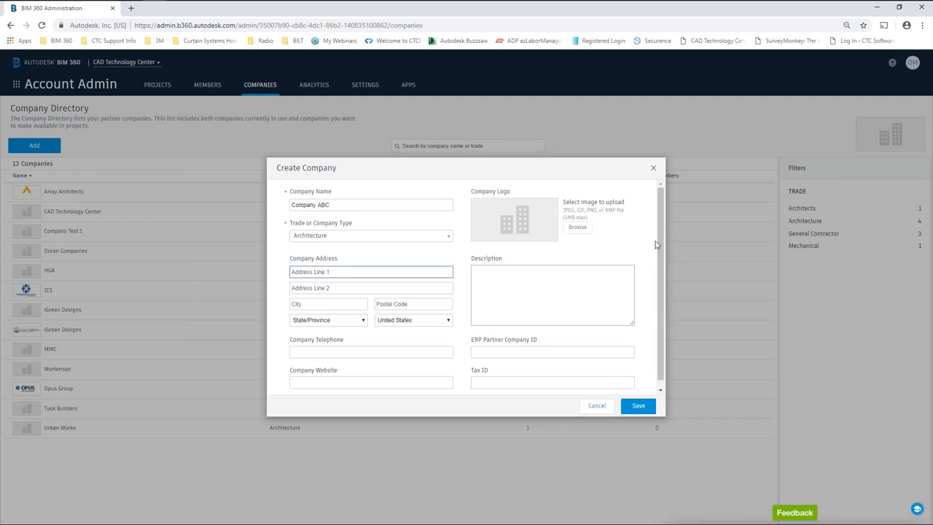
{"action": "scroll", "coordinate": [655, 280], "scroll_direction": "down", "scroll_amount": 1}
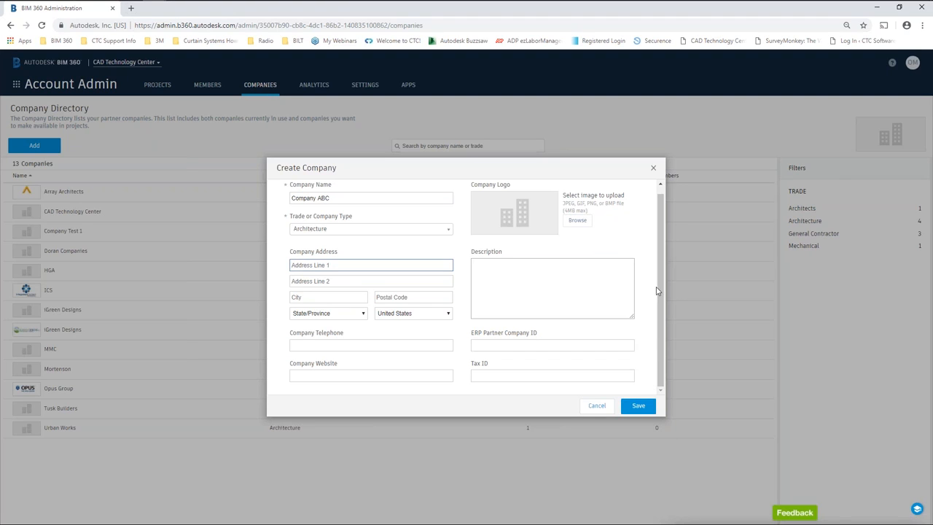
{"action": "scroll", "coordinate": [659, 285], "scroll_direction": "up", "scroll_amount": 1}
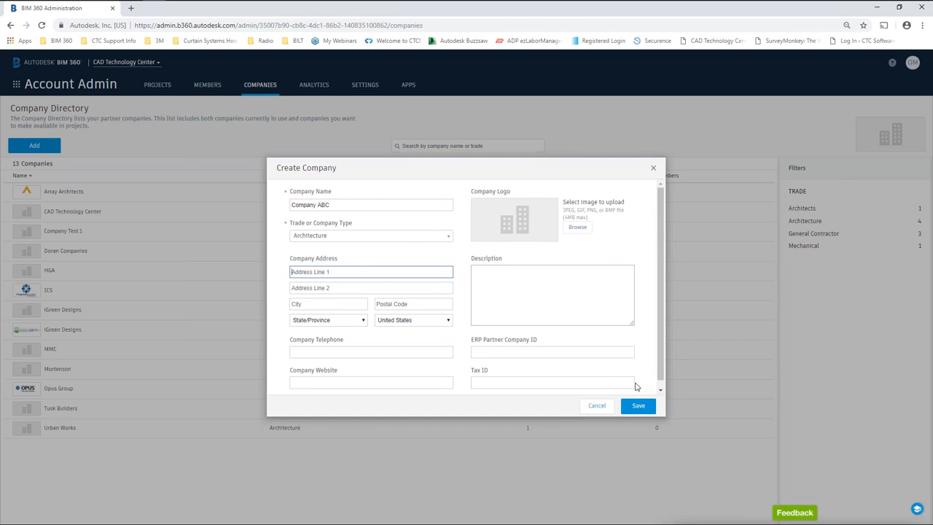
{"action": "left_click", "coordinate": [639, 409]}
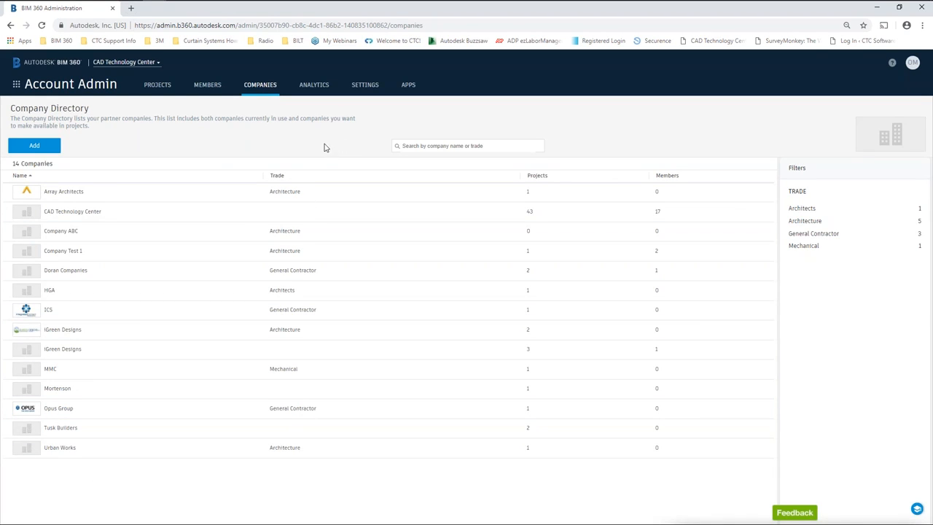
In the Member Directory, choose Import members by spreadsheet from the Add options.
{"action": "left_click", "coordinate": [209, 86]}
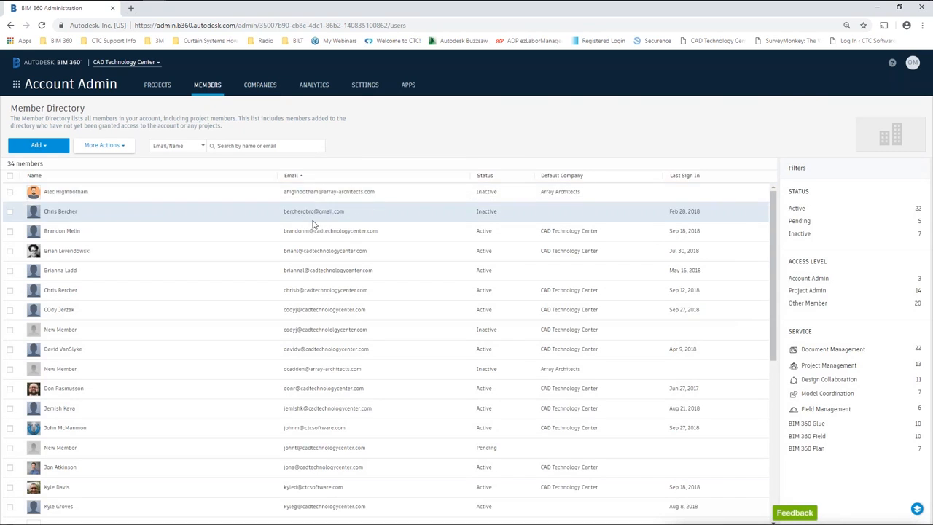
{"action": "left_click", "coordinate": [46, 147]}
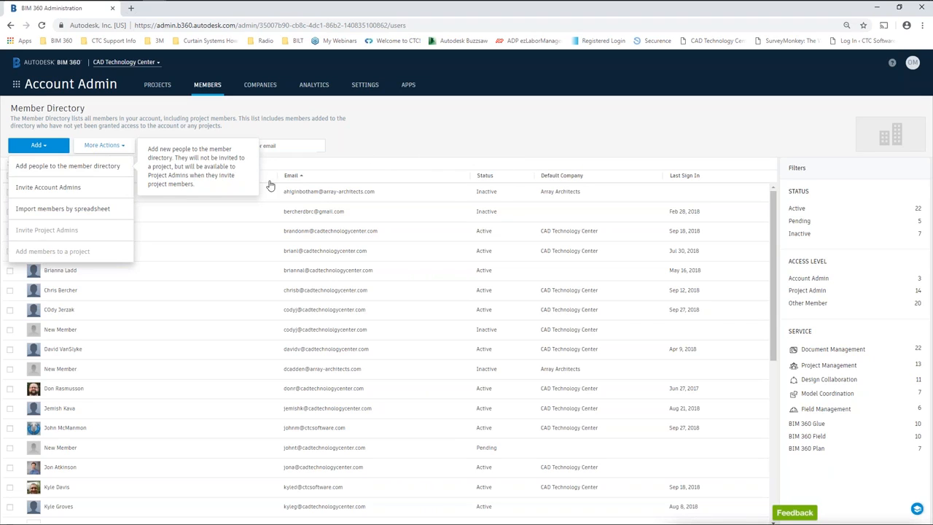
{"action": "left_click", "coordinate": [68, 210]}
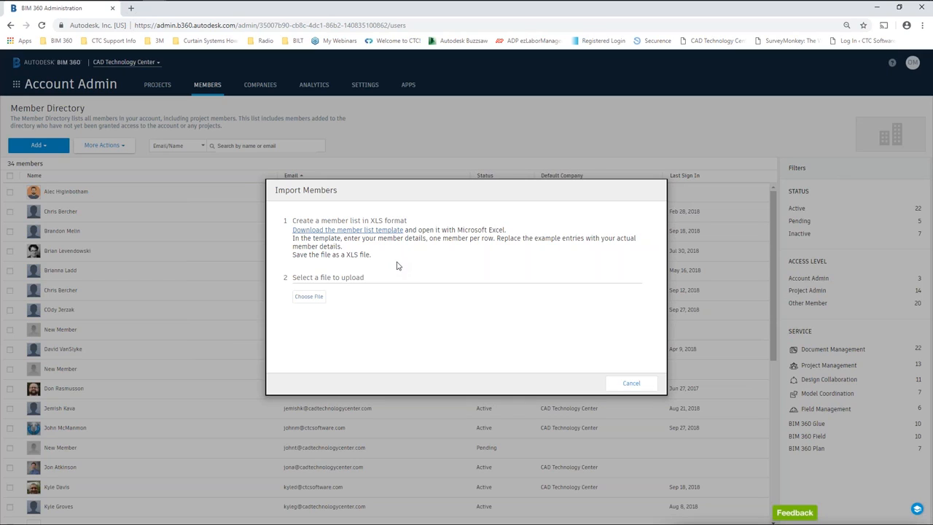
Browse via !Webinars to the 181002 webinar folder and open Import Members Template en.xls.
{"action": "left_click", "coordinate": [311, 297]}
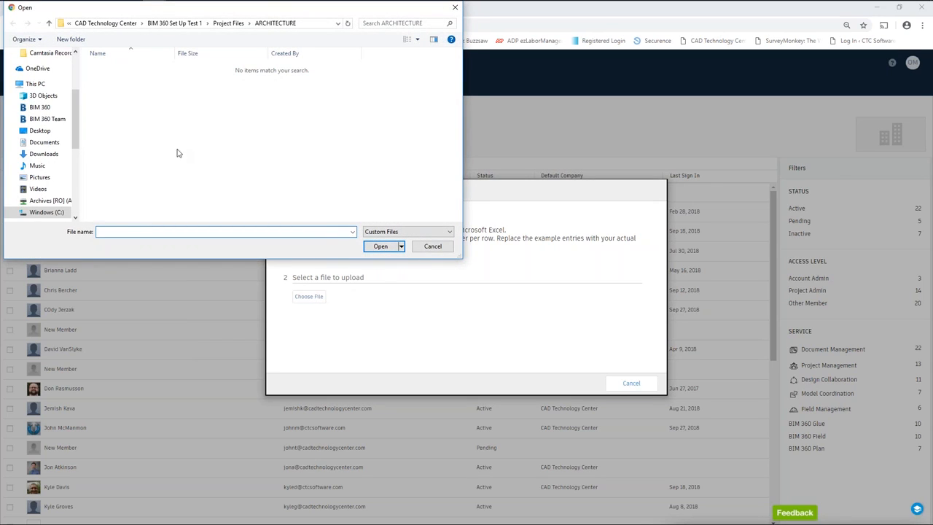
{"action": "left_click", "coordinate": [38, 133]}
{"action": "double_click", "coordinate": [136, 73]}
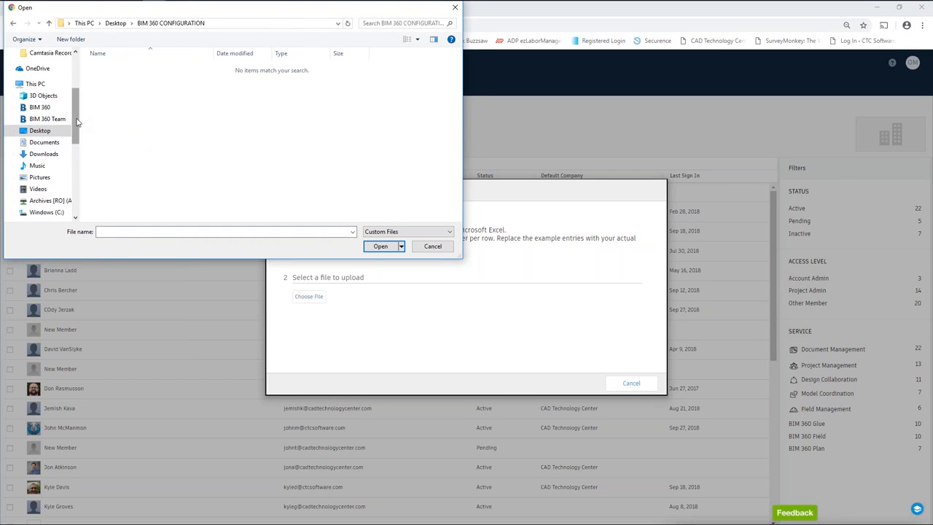
{"action": "scroll", "coordinate": [57, 196], "scroll_direction": "down", "scroll_amount": 5}
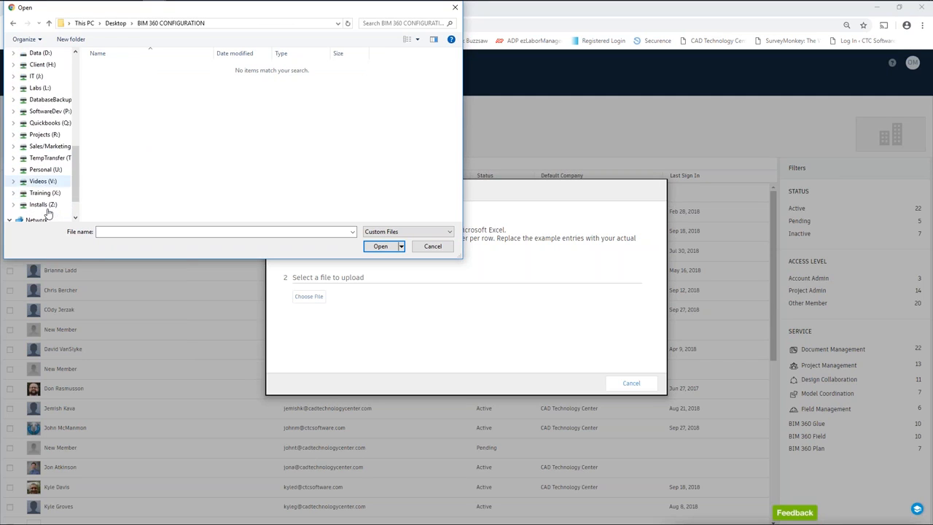
{"action": "left_click", "coordinate": [43, 170]}
{"action": "double_click", "coordinate": [120, 68]}
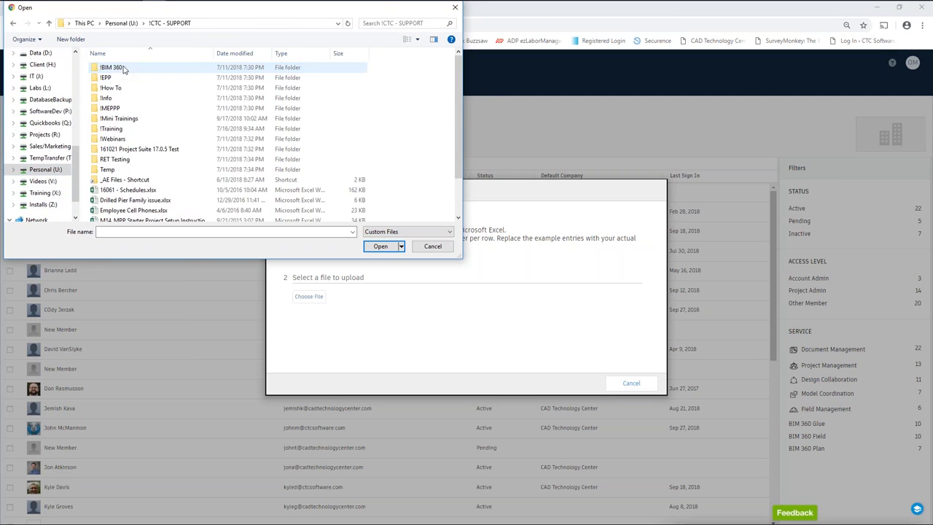
{"action": "double_click", "coordinate": [113, 139]}
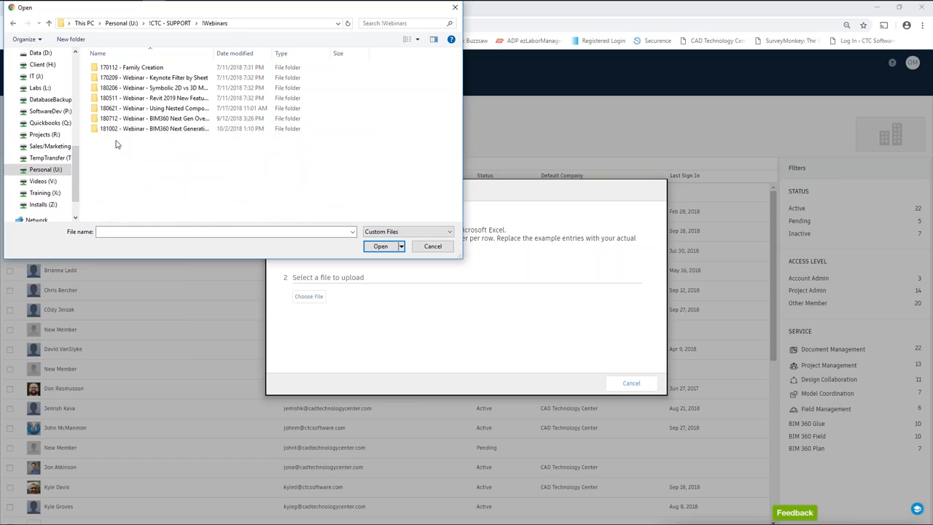
{"action": "double_click", "coordinate": [135, 129]}
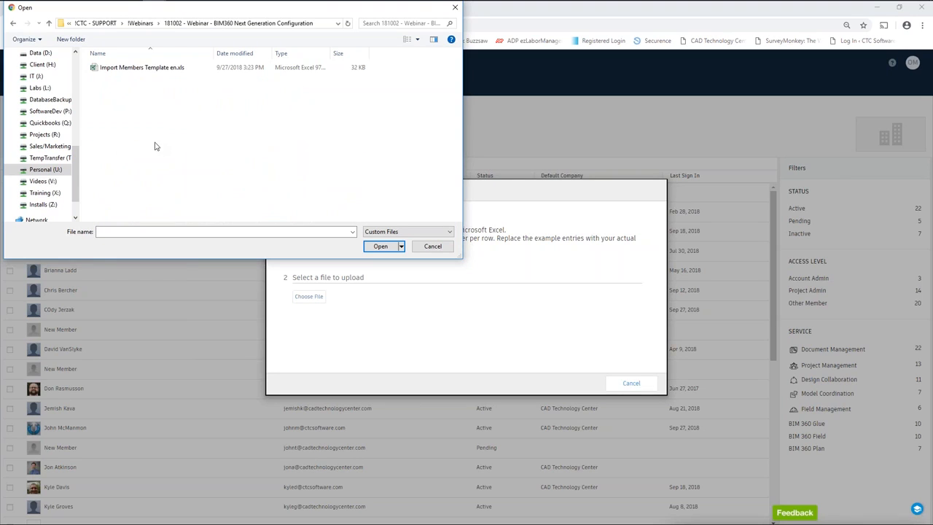
{"action": "left_click", "coordinate": [146, 68]}
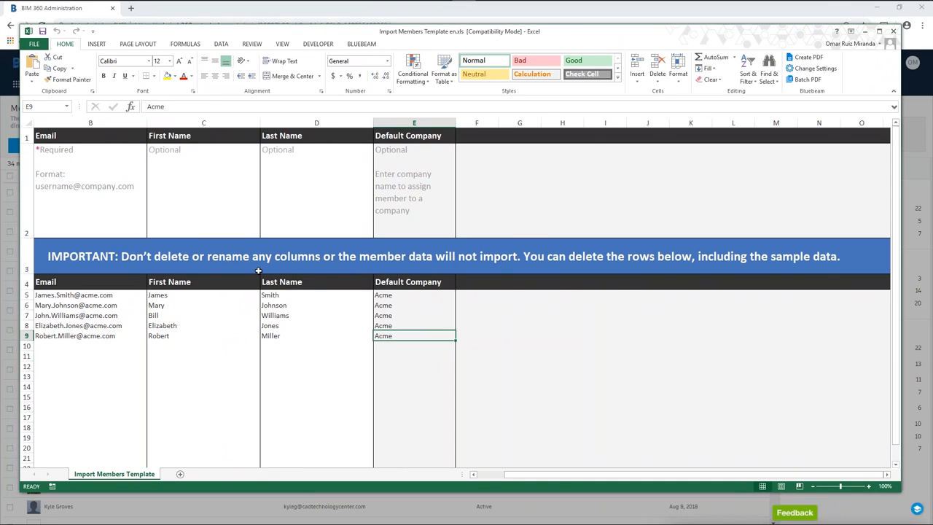
Select sample member rows 5–10 in Excel, then move the Excel window off-screen.
{"action": "left_click_drag", "start_coordinate": [27, 295], "coordinate": [27, 346]}
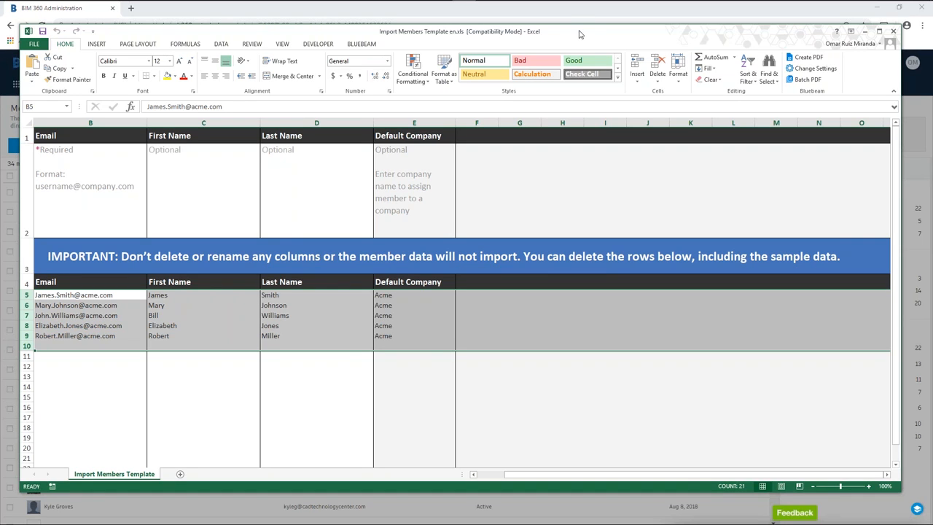
{"action": "left_click_drag", "start_coordinate": [582, 35], "coordinate": [932, 15]}
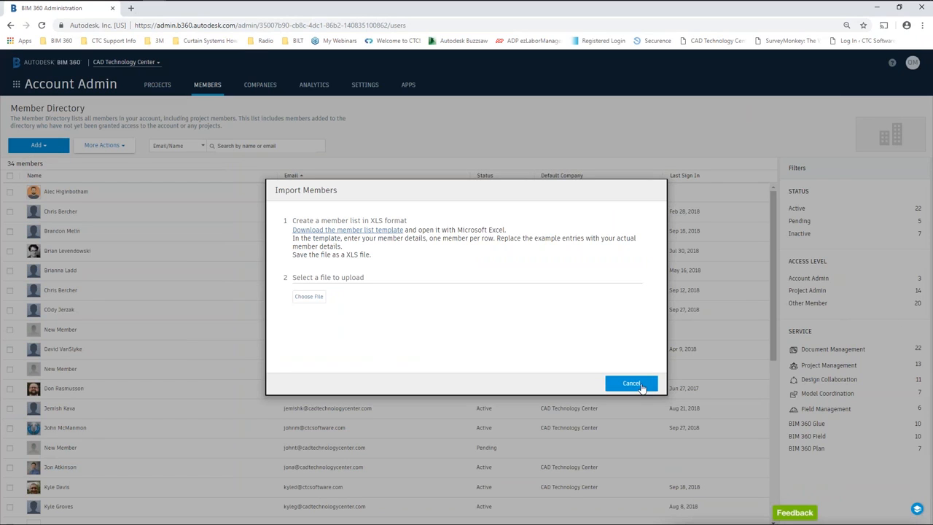
Cancel the import and add the new member's e-mail address via Add people to the member directory.
{"action": "left_click", "coordinate": [631, 383]}
{"action": "left_click", "coordinate": [38, 145]}
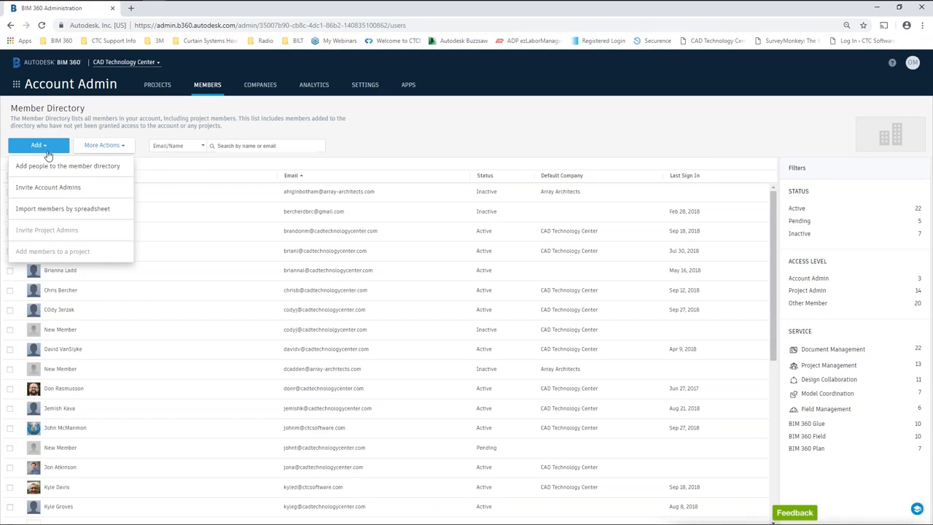
{"action": "left_click", "coordinate": [41, 164]}
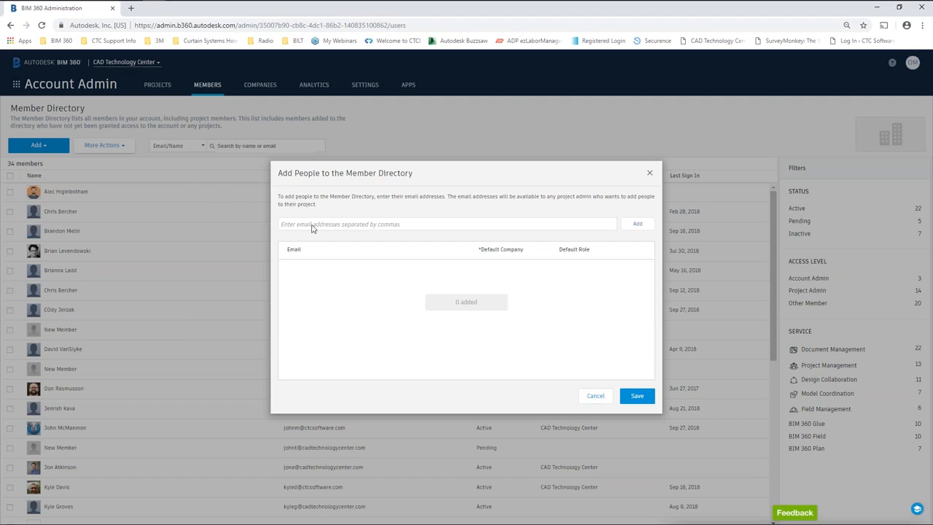
{"action": "left_click", "coordinate": [318, 227]}
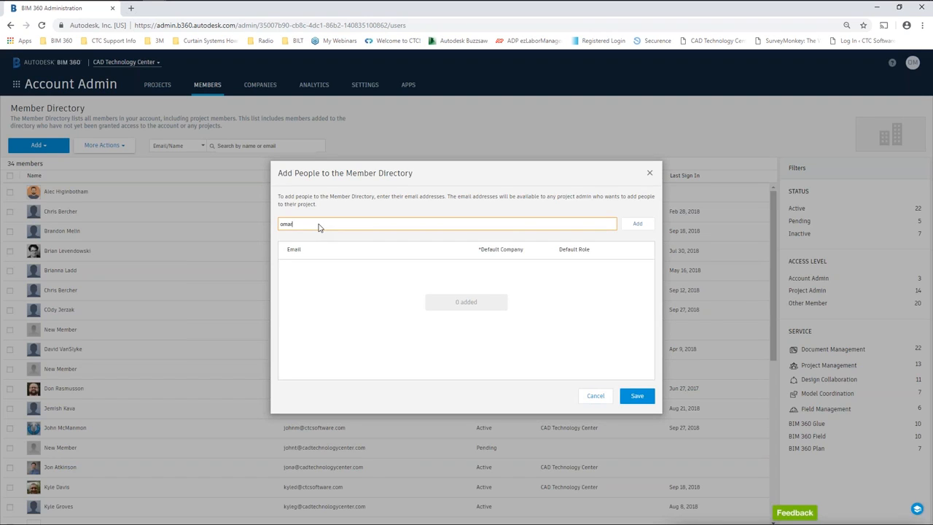
{"action": "left_click", "coordinate": [638, 225]}
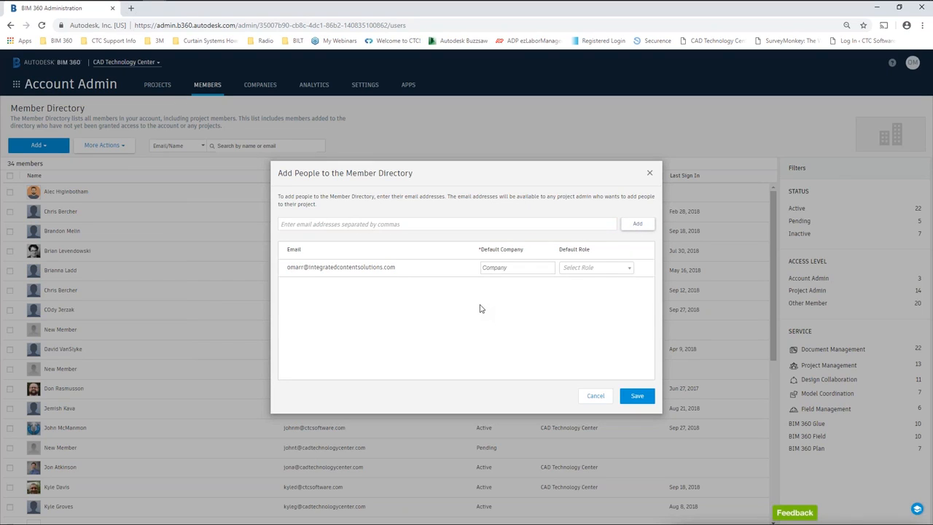
Set the new member's default company to Company ABC.
{"action": "left_click", "coordinate": [521, 268]}
{"action": "type", "text": "hhhhh"}
{"action": "left_click", "coordinate": [520, 298]}
{"action": "left_click", "coordinate": [585, 272]}
{"action": "left_click", "coordinate": [523, 301]}
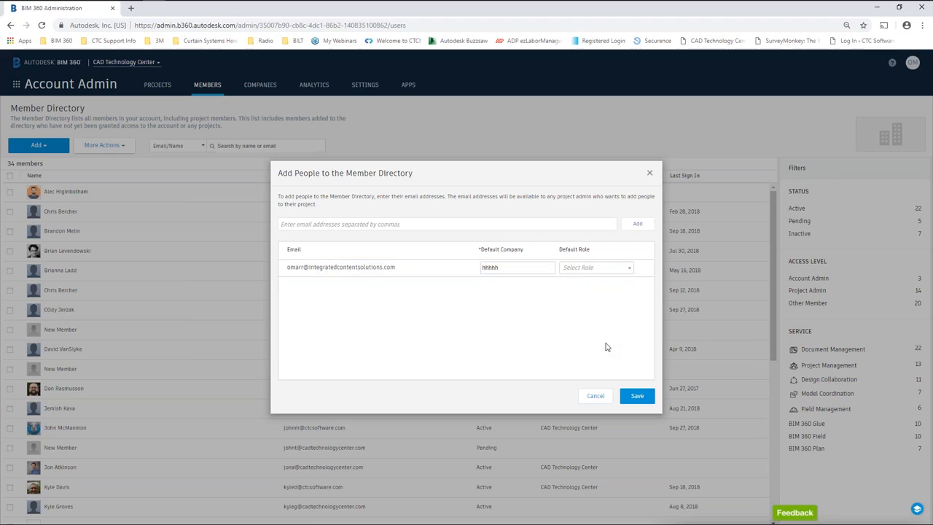
{"action": "double_click", "coordinate": [537, 267]}
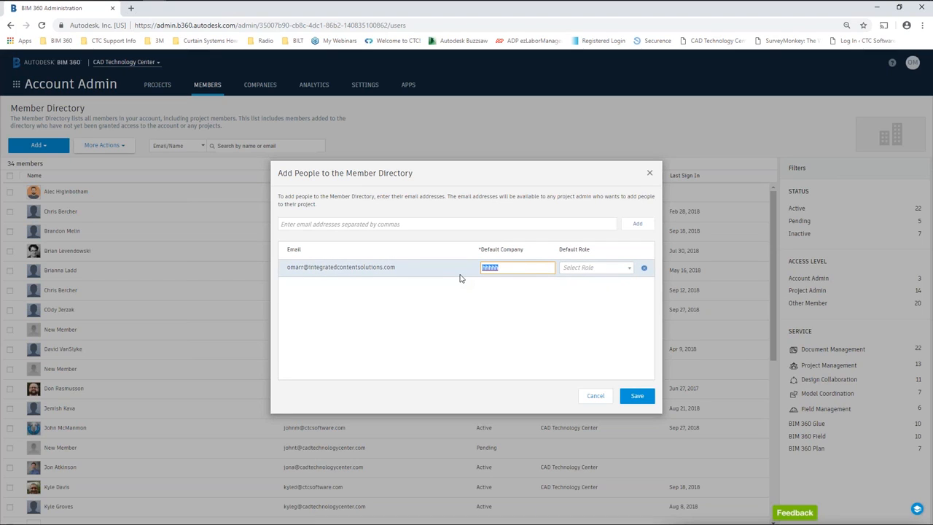
{"action": "type", "text": "Company AB"}
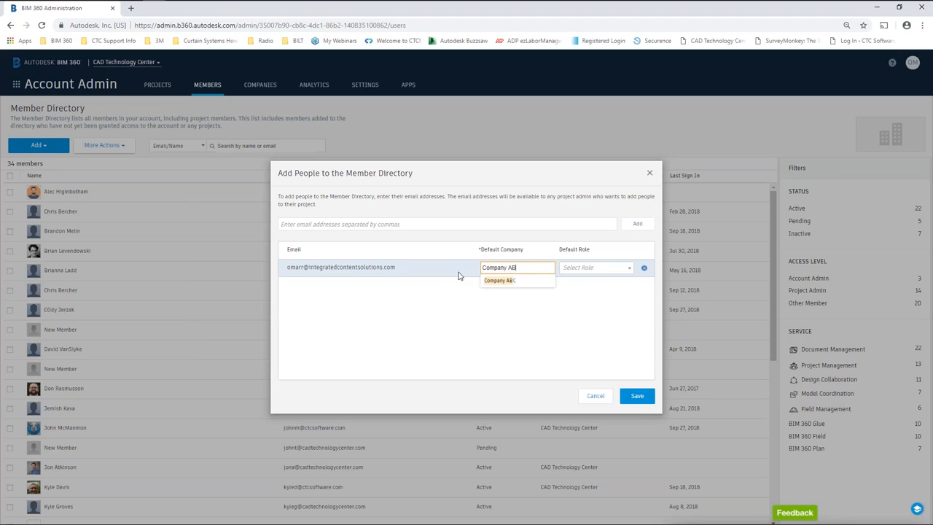
{"action": "left_click", "coordinate": [508, 282]}
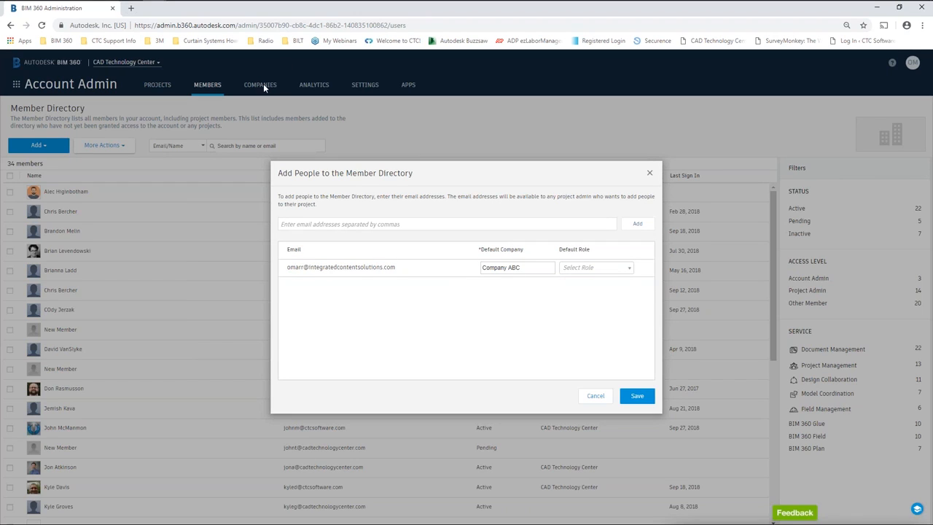
Give the new member the Document Manager default role and save them to the directory.
{"action": "left_click", "coordinate": [623, 271]}
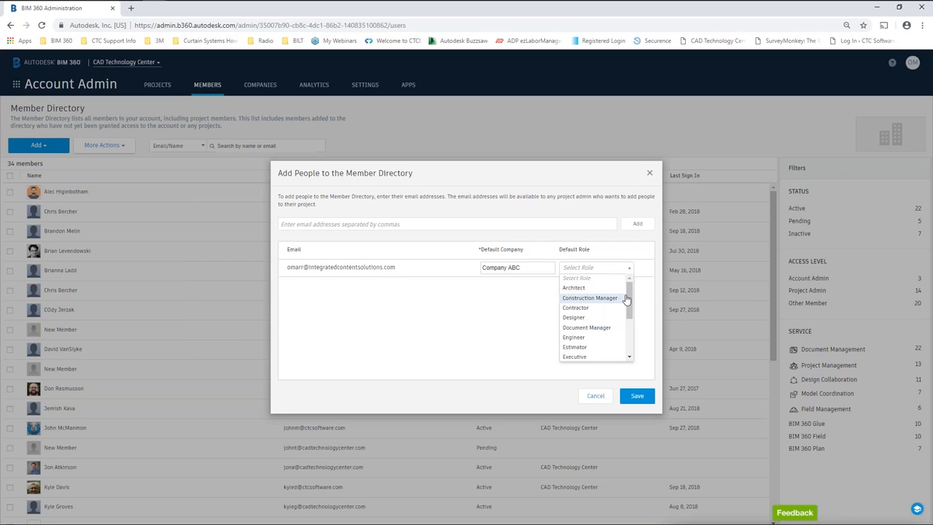
{"action": "mouse_move", "coordinate": [630, 296]}
{"action": "left_mouse_down"}
{"action": "mouse_move", "coordinate": [631, 334]}
{"action": "mouse_move", "coordinate": [631, 305]}
{"action": "left_mouse_up"}
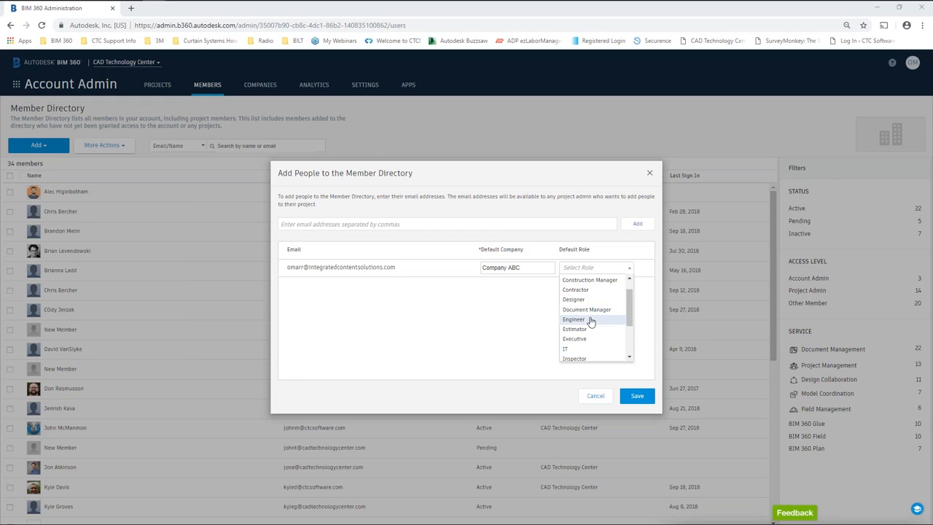
{"action": "left_click", "coordinate": [573, 298]}
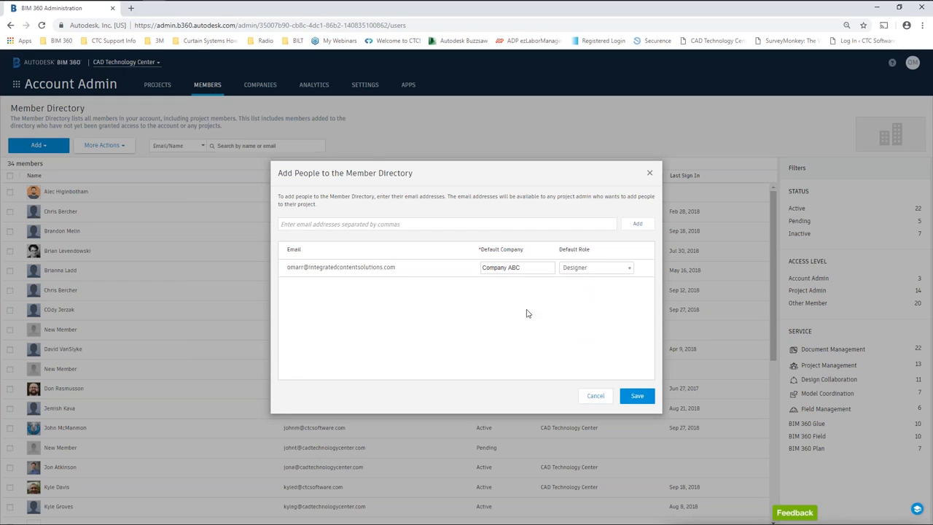
{"action": "left_click", "coordinate": [629, 267]}
{"action": "left_click", "coordinate": [577, 329]}
{"action": "left_click", "coordinate": [637, 396]}
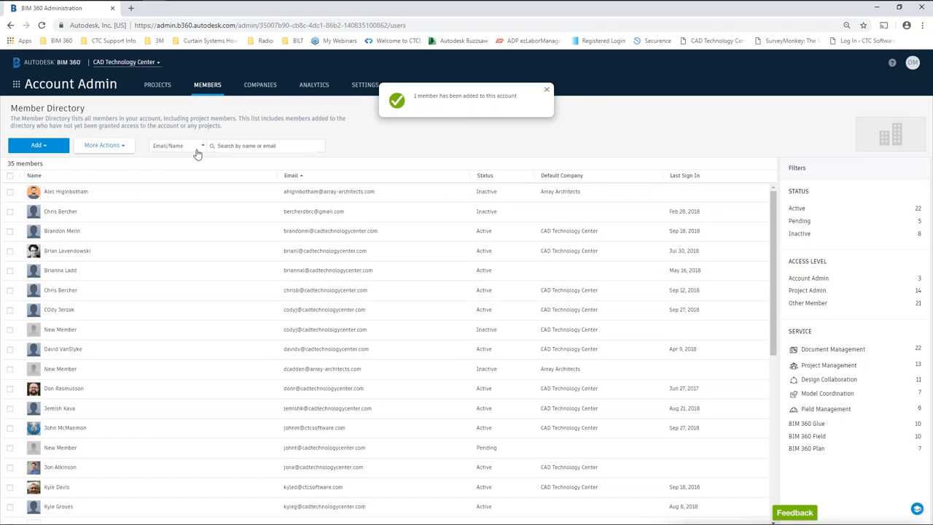
Check the new member in the 35-member list, then go back to the Project Directory.
{"action": "scroll", "coordinate": [124, 327], "scroll_direction": "down", "scroll_amount": 5}
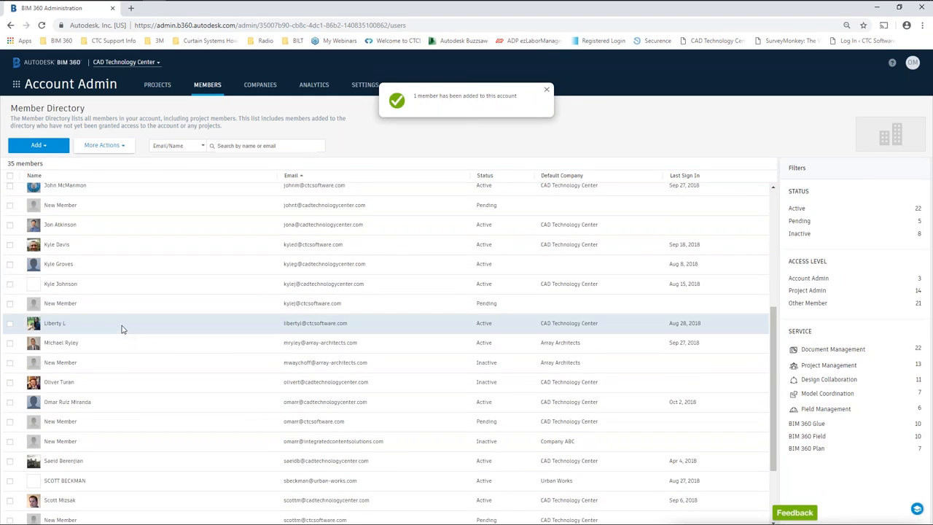
{"action": "scroll", "coordinate": [121, 327], "scroll_direction": "up", "scroll_amount": 5}
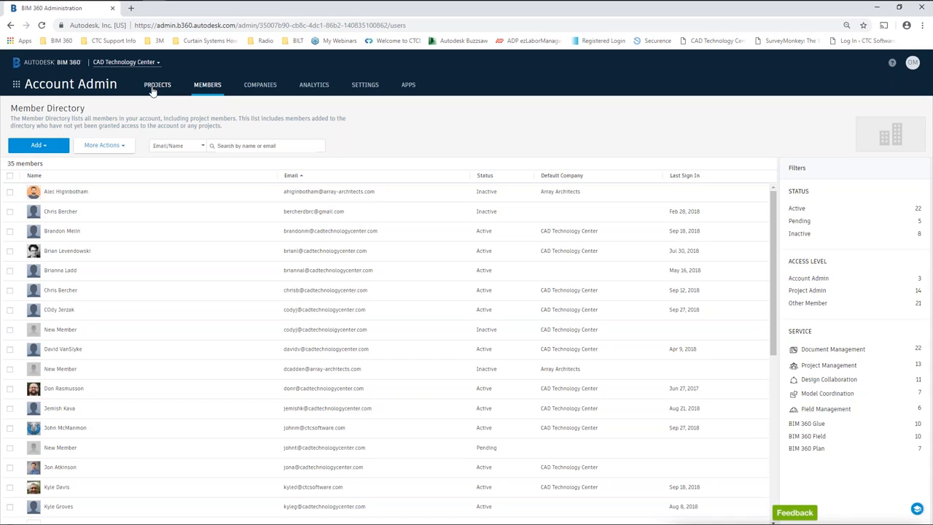
{"action": "left_click", "coordinate": [122, 148]}
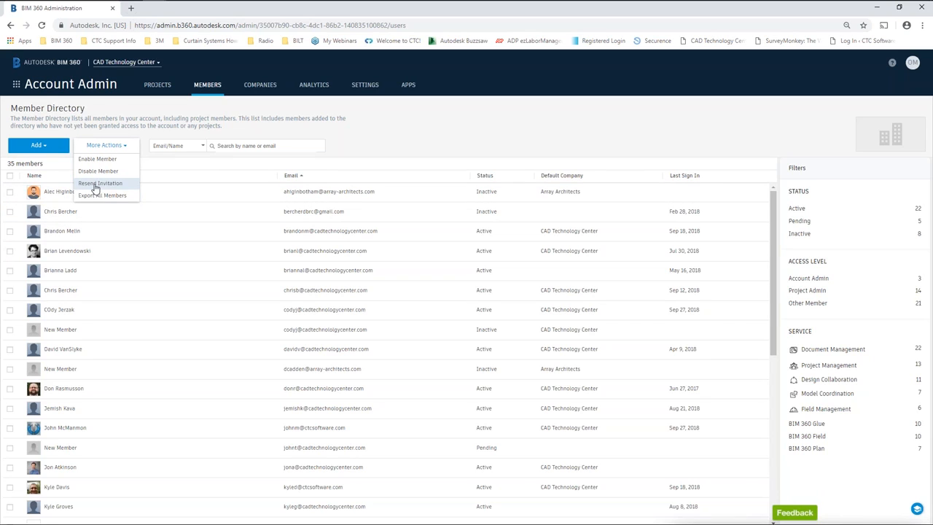
{"action": "left_click", "coordinate": [394, 133]}
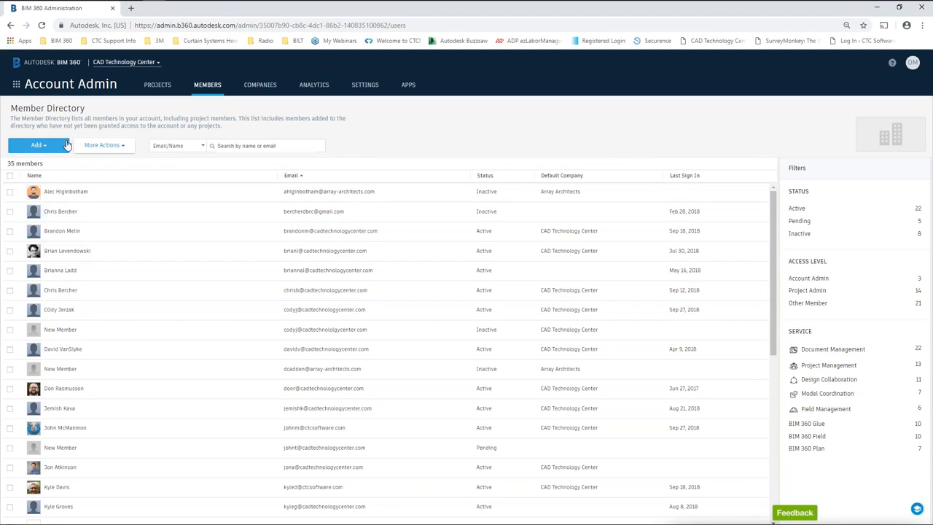
{"action": "left_click", "coordinate": [158, 86]}
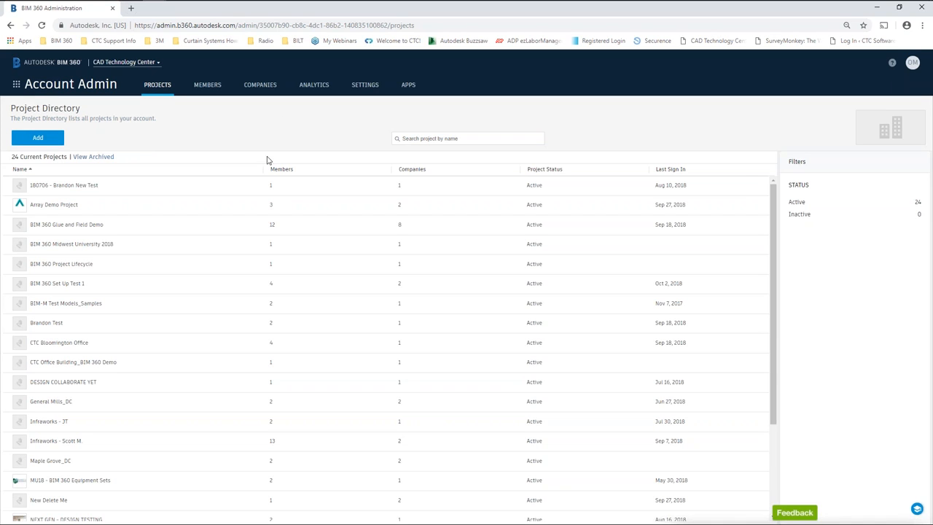
Open BIM 360 Set Up Test 1's profile and keep its status Active.
{"action": "left_click", "coordinate": [58, 286]}
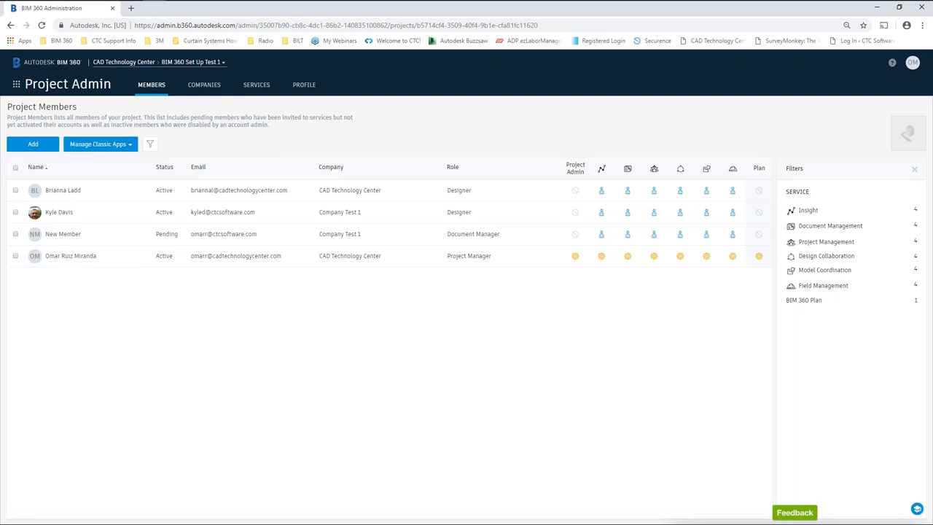
{"action": "left_click", "coordinate": [304, 86]}
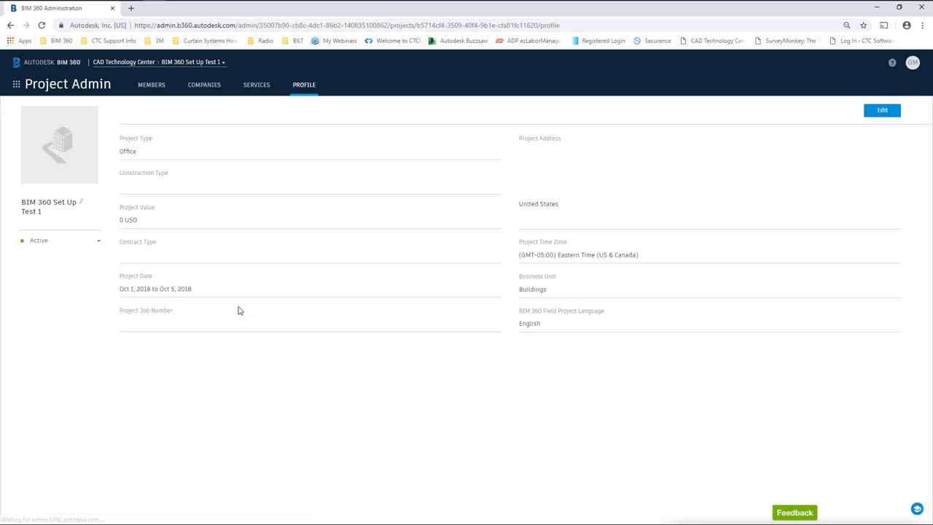
{"action": "left_click", "coordinate": [98, 245]}
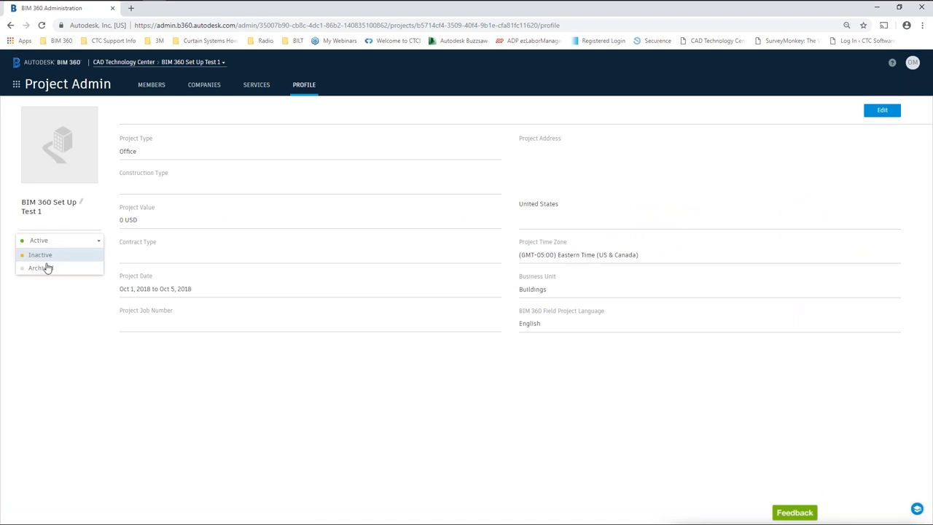
{"action": "left_click", "coordinate": [186, 368]}
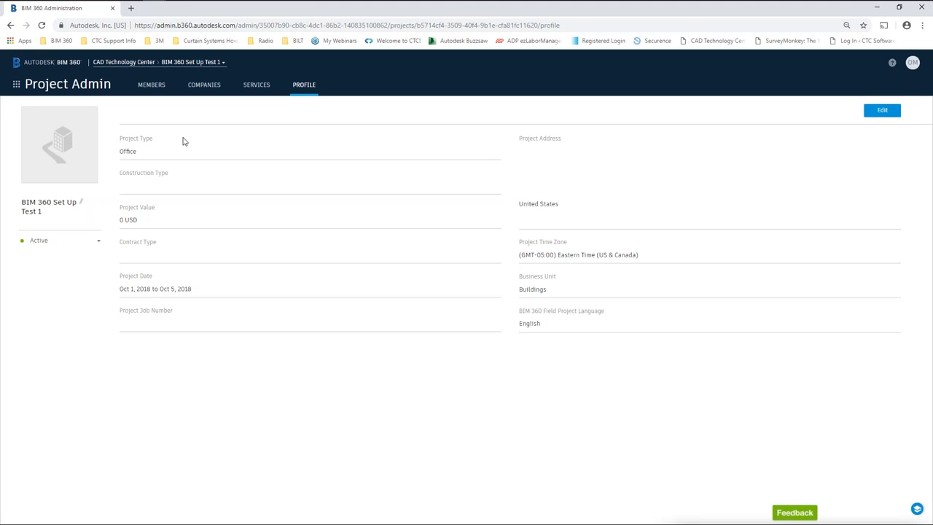
Browse the project switcher list without switching, then bring up the BIM 360 modules list.
{"action": "left_click", "coordinate": [194, 64]}
{"action": "left_click", "coordinate": [220, 67]}
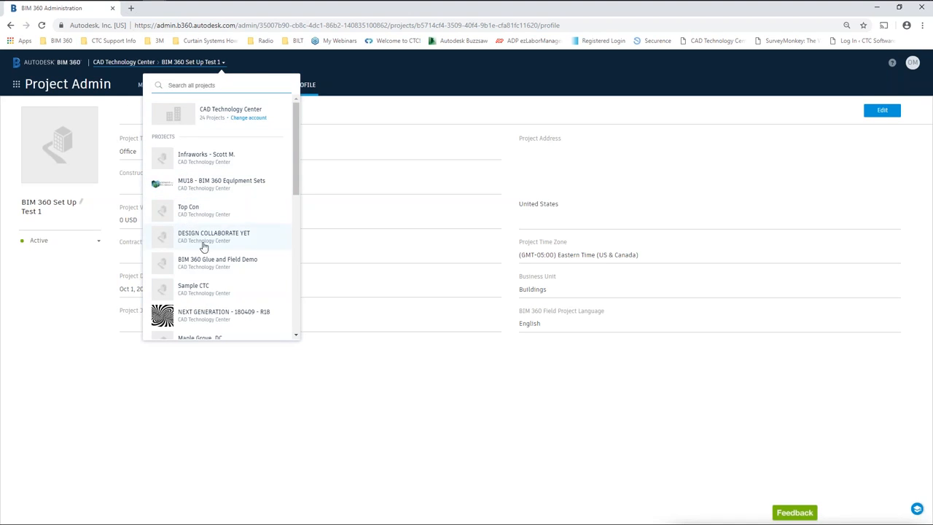
{"action": "scroll", "coordinate": [204, 247], "scroll_direction": "down", "scroll_amount": 6}
{"action": "scroll", "coordinate": [204, 186], "scroll_direction": "up", "scroll_amount": 4}
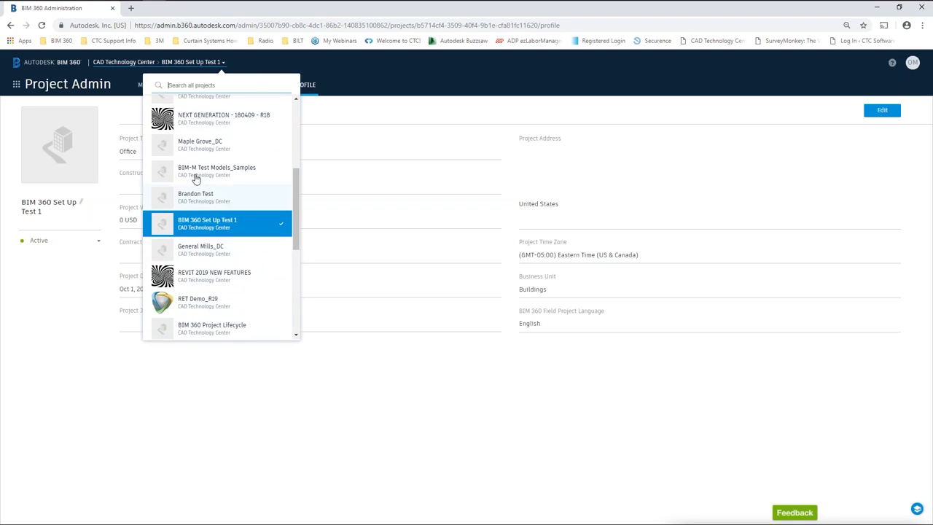
{"action": "left_click", "coordinate": [357, 73]}
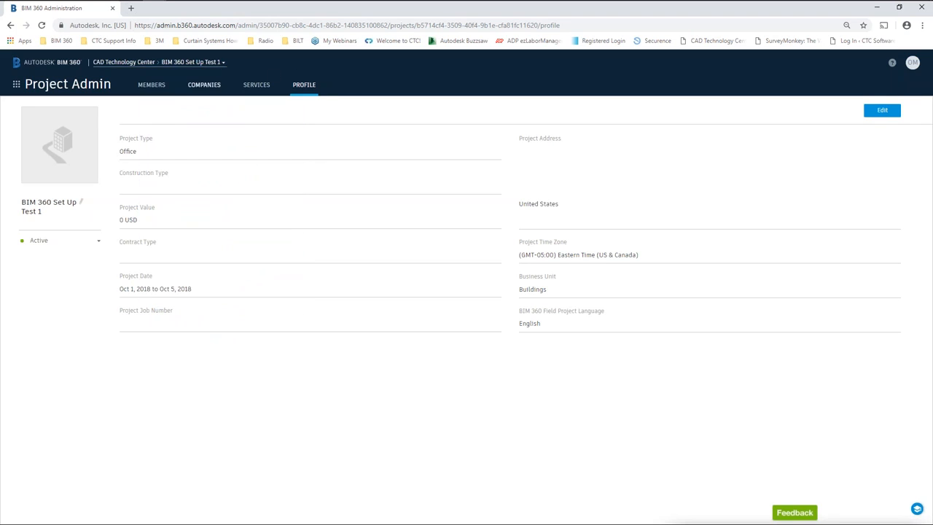
{"action": "left_click", "coordinate": [17, 86]}
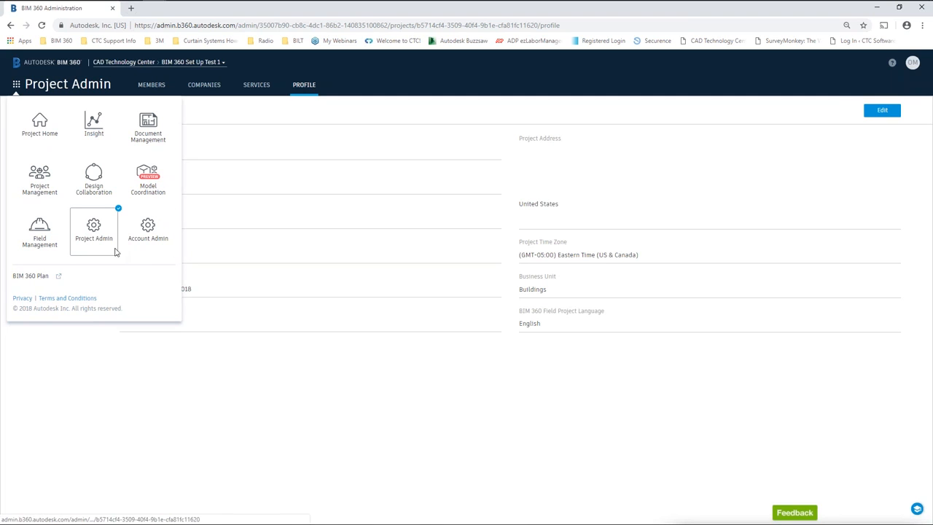
Start a new project in the account Project Directory named 181002 - Configuration Project- OR.
{"action": "left_click", "coordinate": [150, 237]}
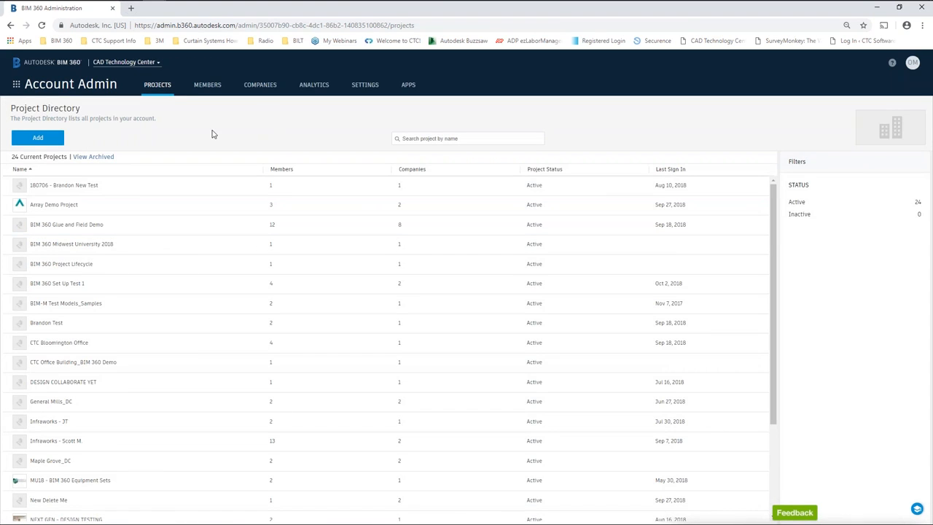
{"action": "left_click", "coordinate": [37, 137]}
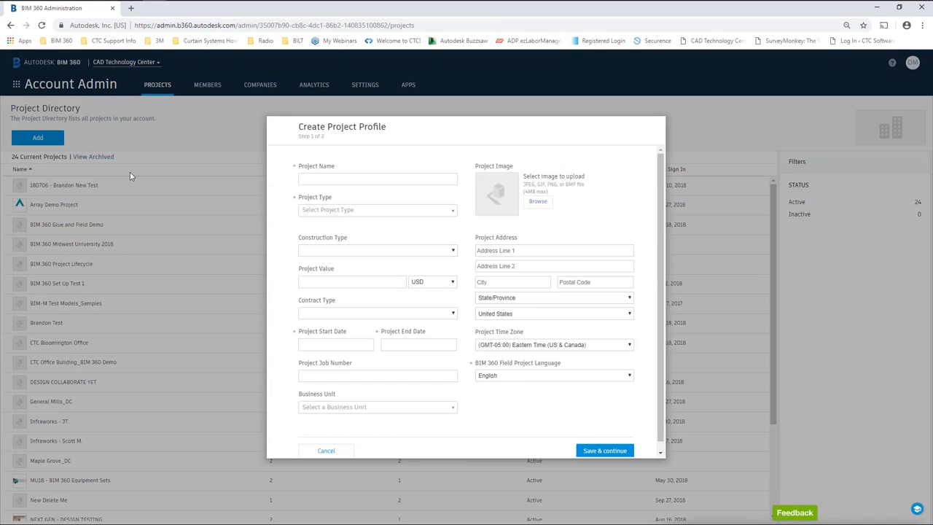
{"action": "left_click", "coordinate": [333, 180]}
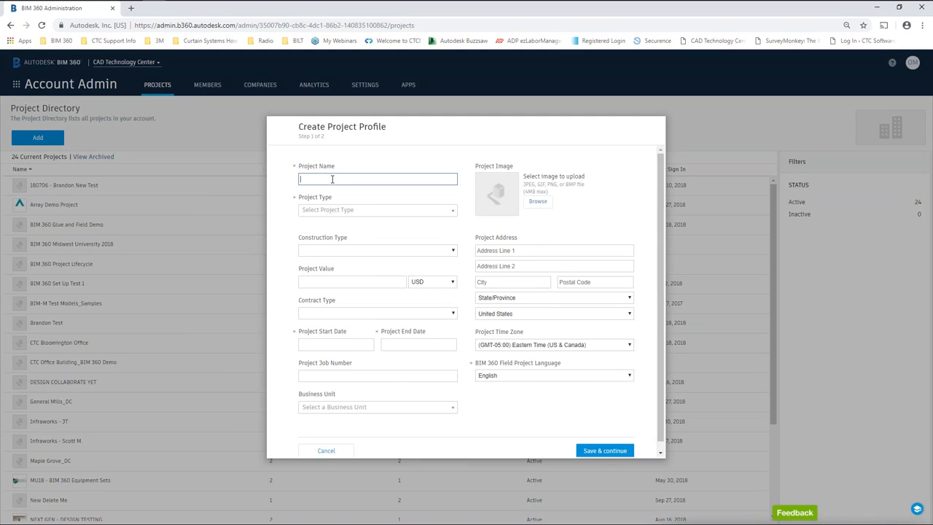
{"action": "left_click", "coordinate": [526, 134]}
{"action": "left_click", "coordinate": [321, 178]}
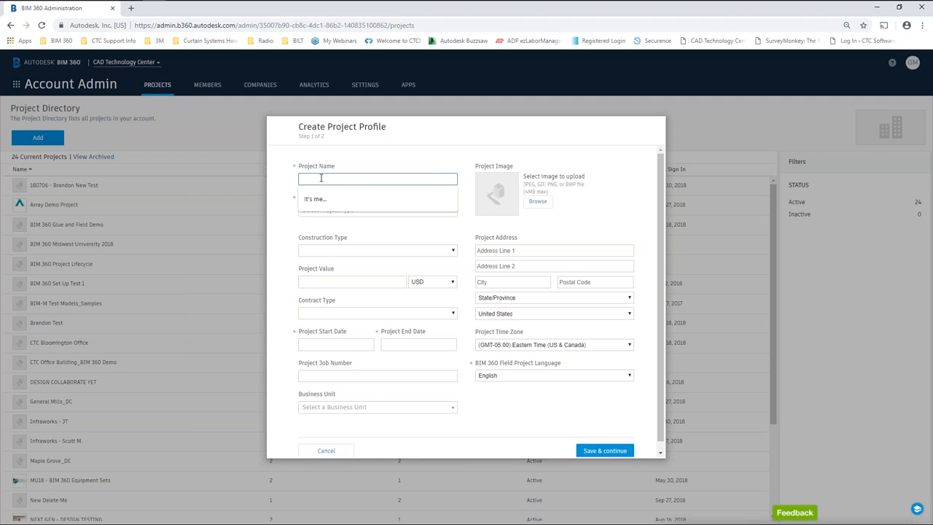
{"action": "type", "text": "181002"}
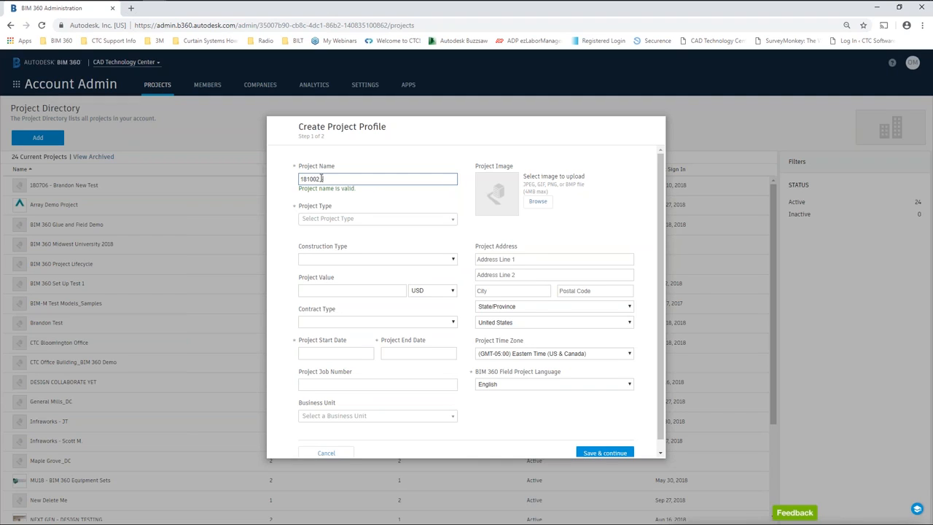
{"action": "type", "text": " Con"}
Set the project type to Office with dates Oct 02 to Oct 05, 2018.
{"action": "left_click", "coordinate": [372, 221]}
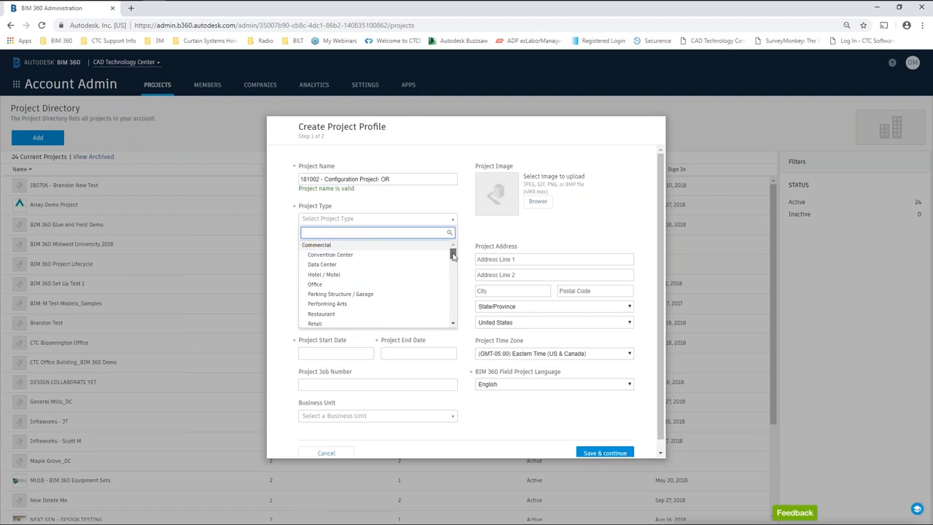
{"action": "mouse_move", "coordinate": [451, 252]}
{"action": "left_mouse_down"}
{"action": "mouse_move", "coordinate": [452, 315]}
{"action": "mouse_move", "coordinate": [452, 250]}
{"action": "left_mouse_up"}
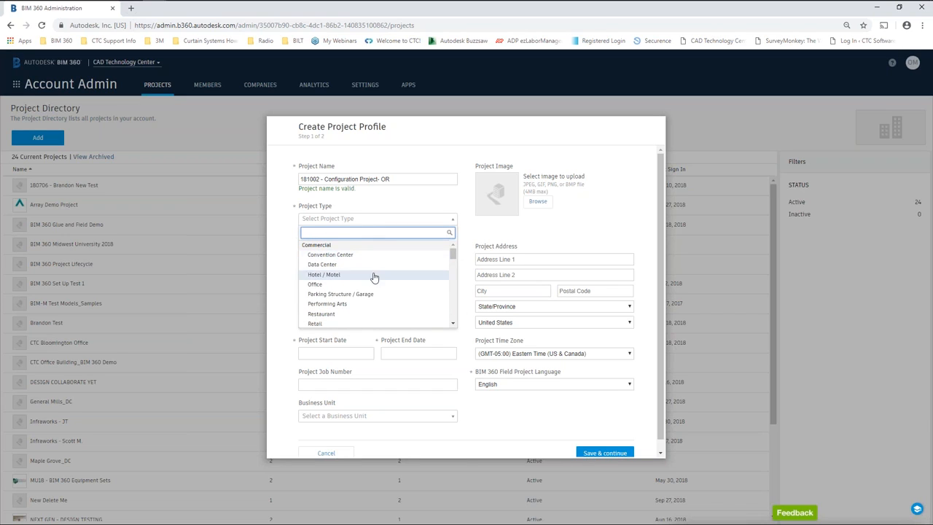
{"action": "left_click", "coordinate": [315, 284]}
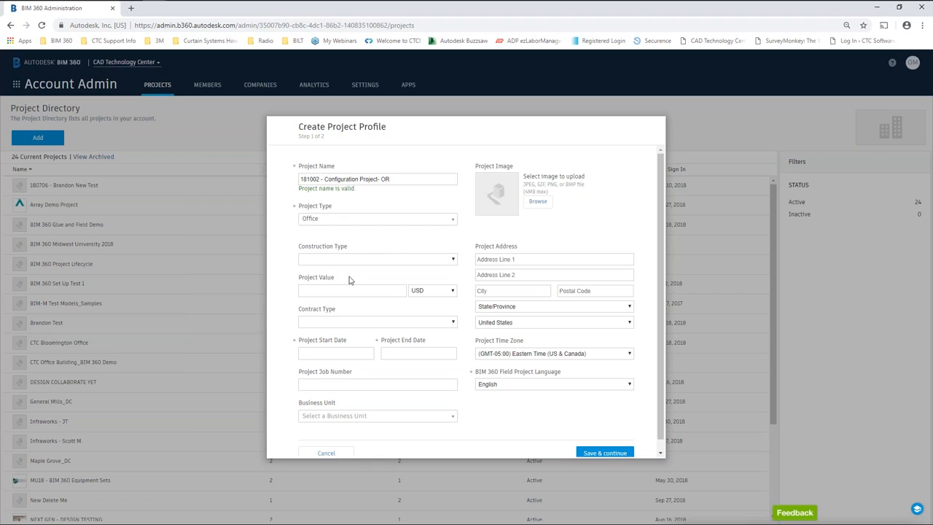
{"action": "left_click", "coordinate": [447, 261]}
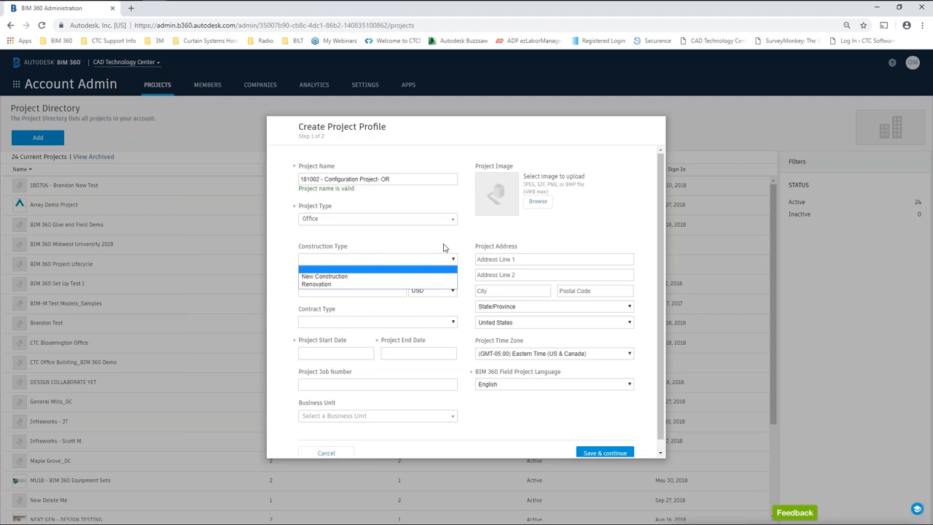
{"action": "left_click", "coordinate": [443, 247]}
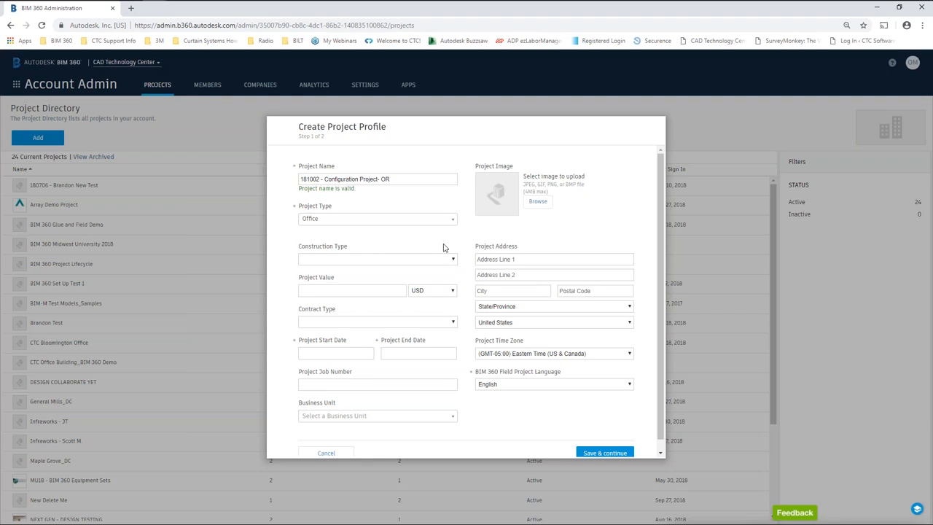
{"action": "left_click", "coordinate": [317, 351]}
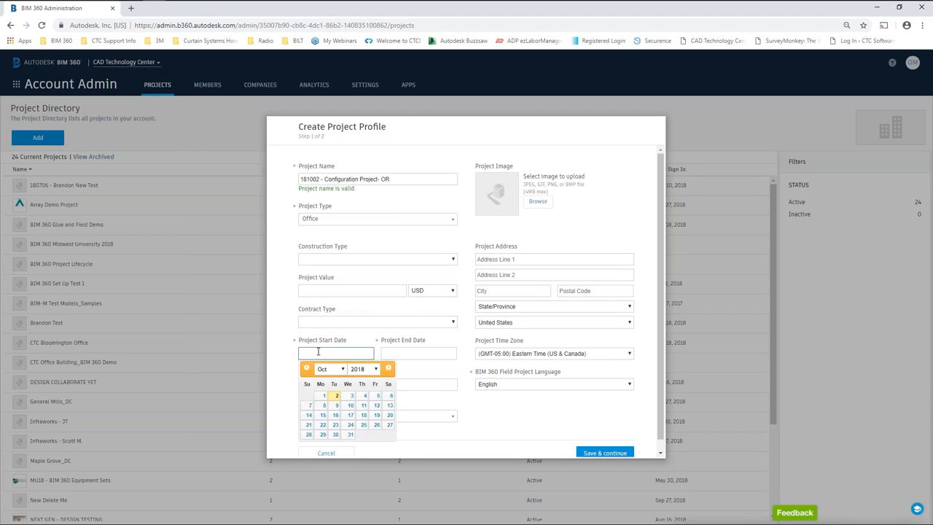
{"action": "left_click", "coordinate": [337, 402]}
{"action": "left_click", "coordinate": [410, 353]}
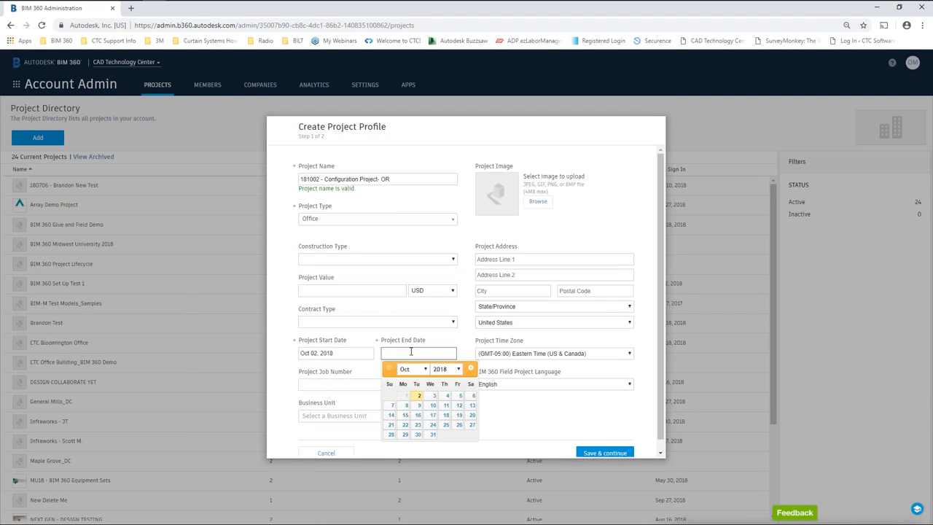
{"action": "left_click", "coordinate": [460, 397]}
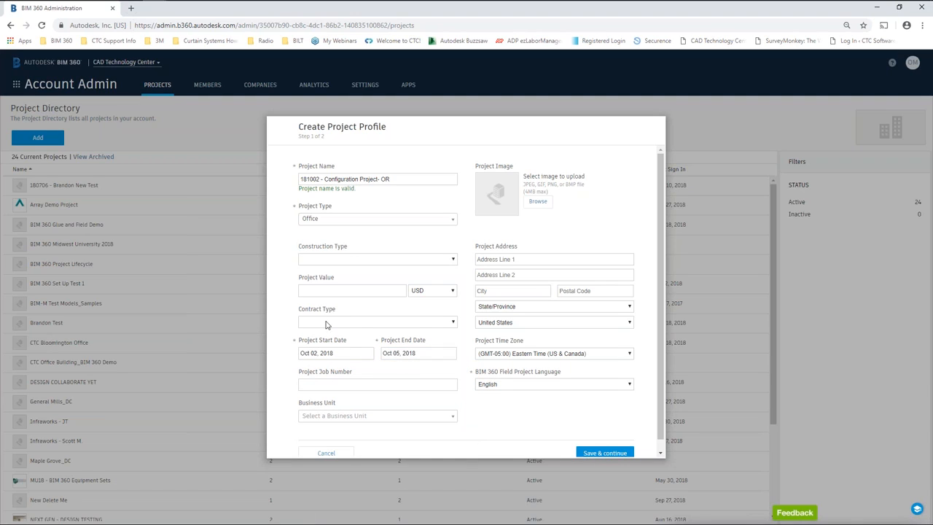
Leave job number and business unit empty, keep English, and save the profile.
{"action": "scroll", "coordinate": [281, 335], "scroll_direction": "down", "scroll_amount": 1}
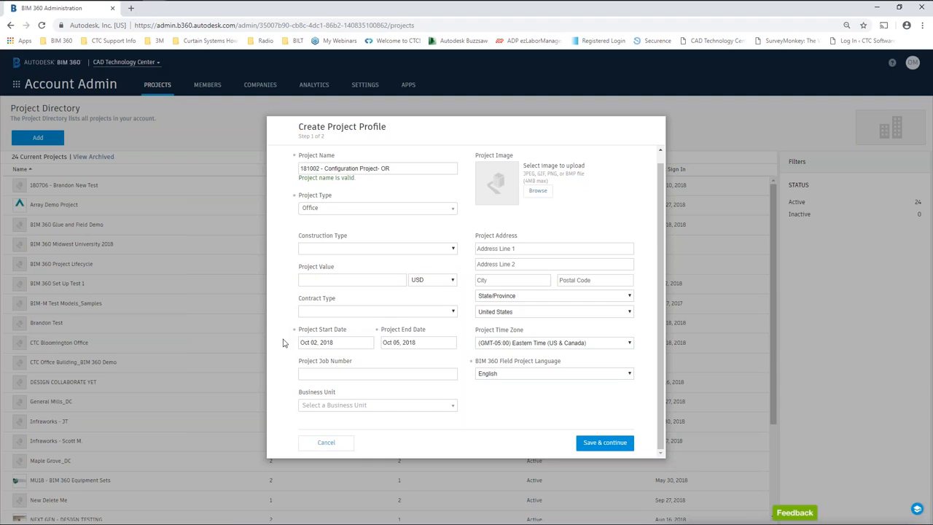
{"action": "left_click", "coordinate": [325, 373]}
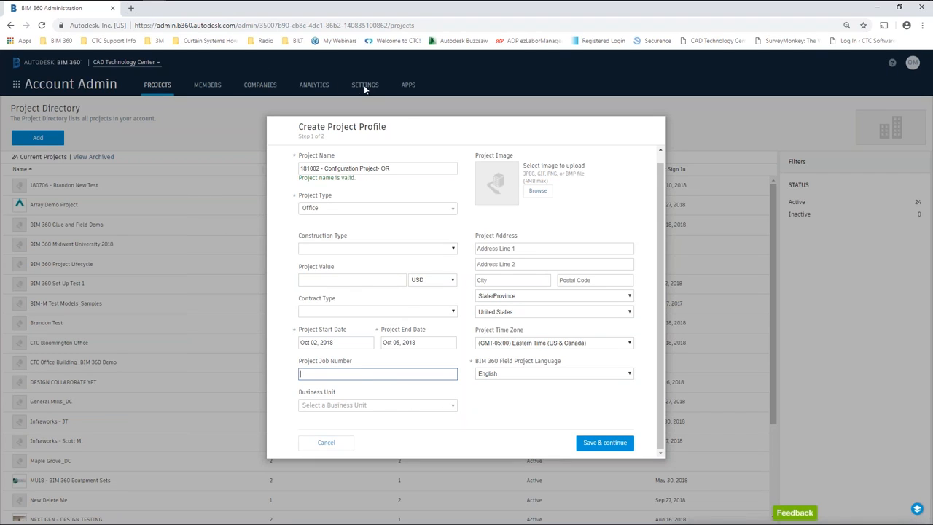
{"action": "left_click", "coordinate": [452, 405]}
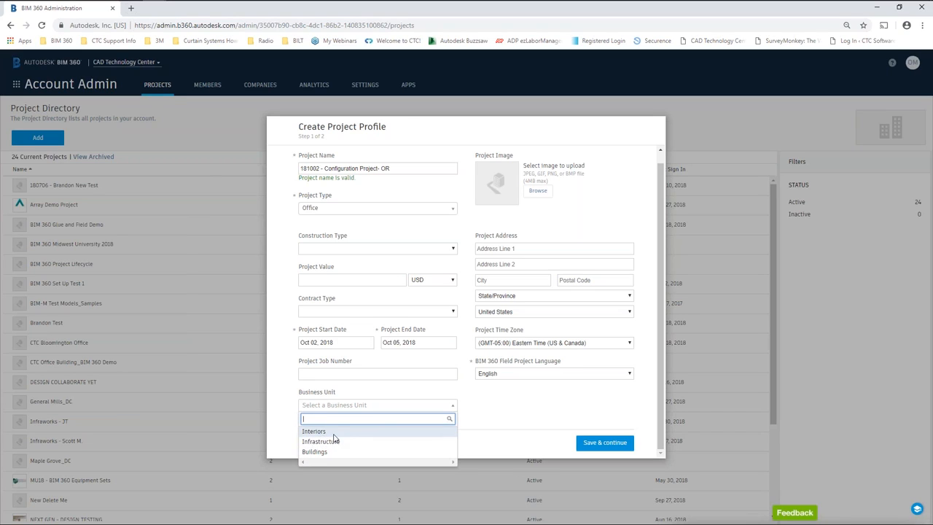
{"action": "left_click", "coordinate": [503, 416]}
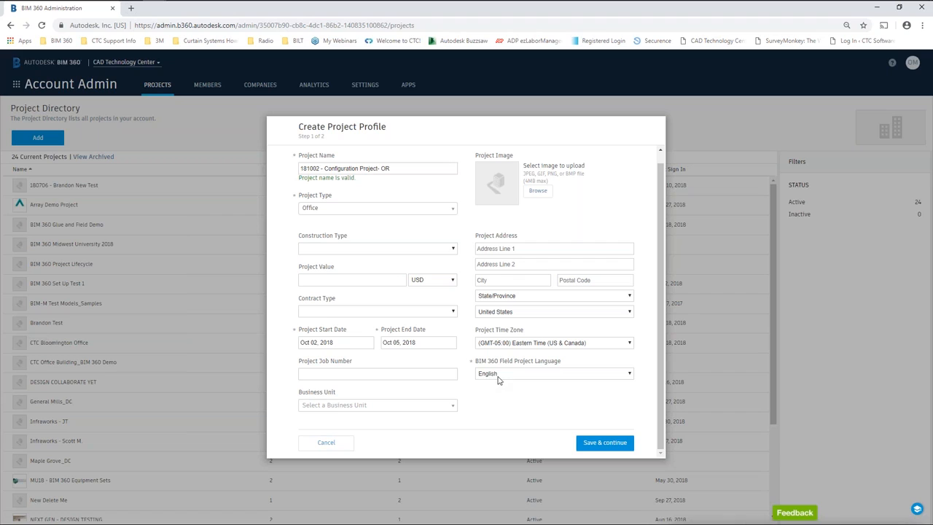
{"action": "left_click", "coordinate": [629, 376]}
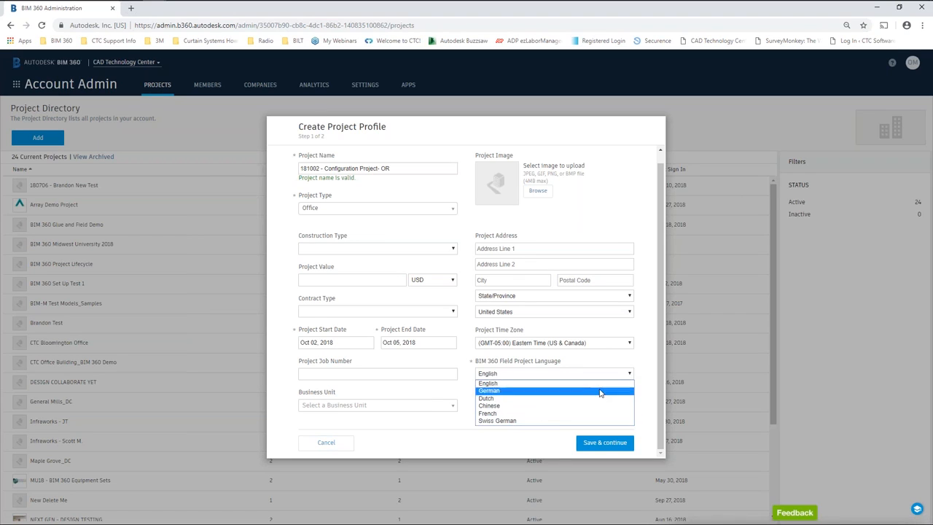
{"action": "left_click", "coordinate": [649, 367]}
{"action": "left_click", "coordinate": [608, 444]}
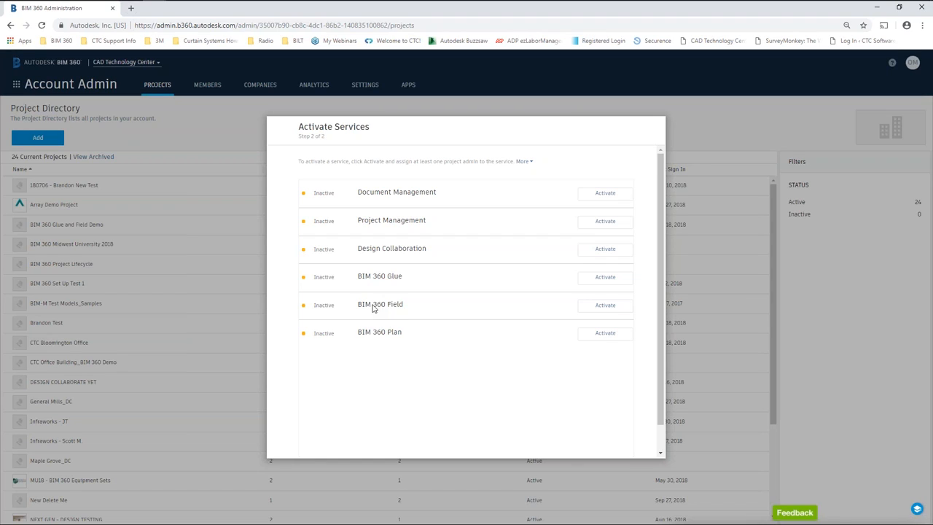
Activate Document Management and pick the suggested person as its project administrator.
{"action": "left_click", "coordinate": [607, 197]}
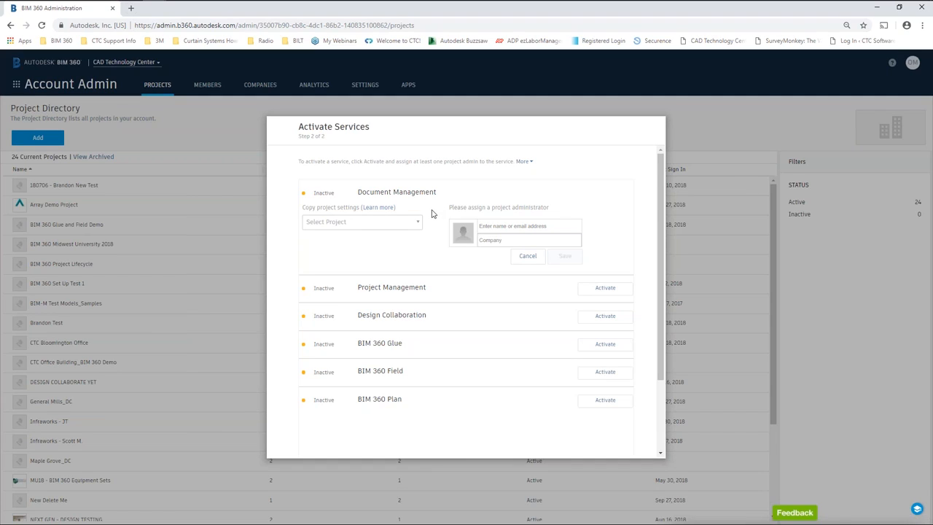
{"action": "left_click", "coordinate": [520, 227]}
{"action": "key", "text": "Tab"}
{"action": "left_click", "coordinate": [517, 228]}
{"action": "type", "text": "omar"}
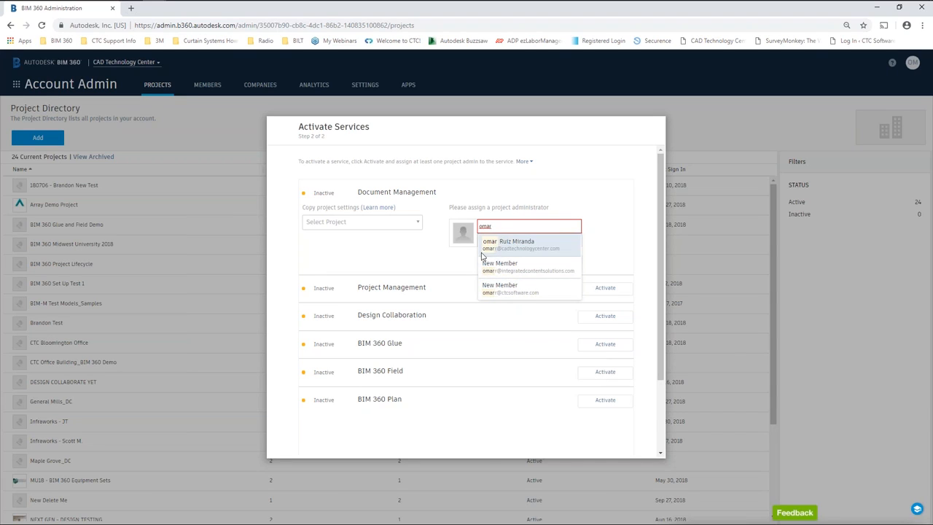
{"action": "left_click", "coordinate": [514, 245]}
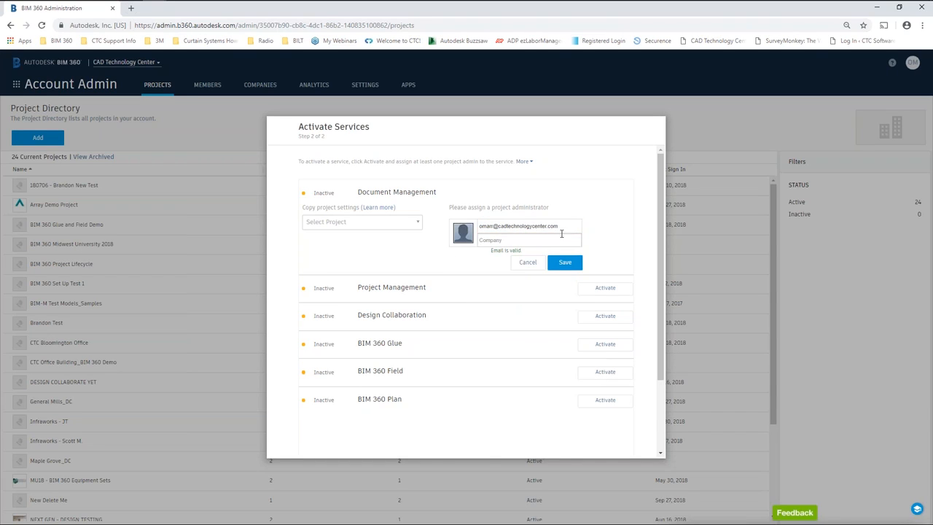
Set the admin's company to CAD Technology Center and collapse the admin list.
{"action": "left_click", "coordinate": [515, 242]}
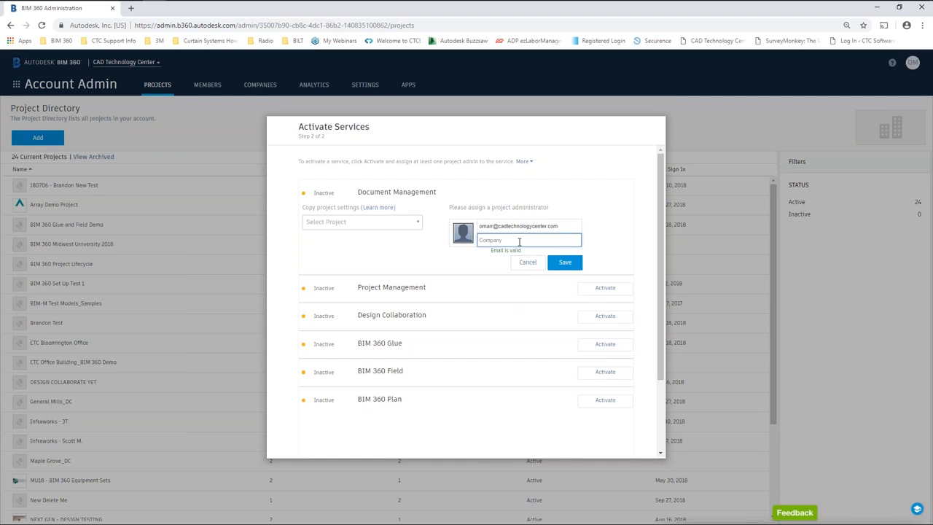
{"action": "type", "text": "cad"}
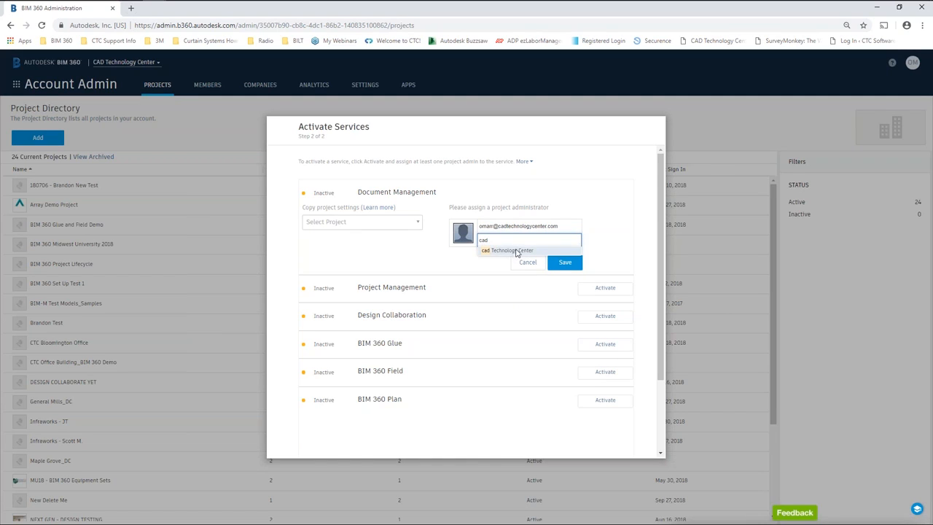
{"action": "key", "text": "BackSpace"}
{"action": "key", "text": "BackSpace"}
{"action": "key", "text": "BackSpace"}
{"action": "left_click", "coordinate": [482, 242]}
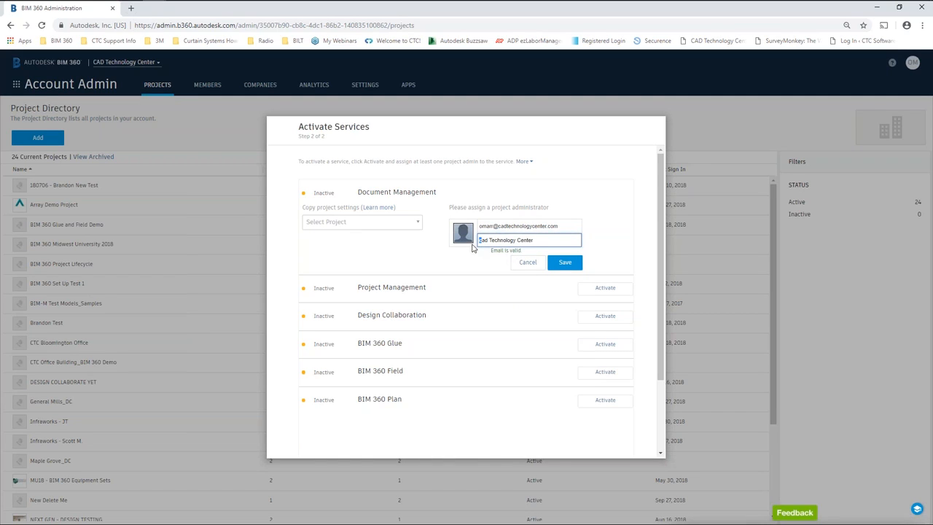
{"action": "key", "text": "BackSpace"}
{"action": "type", "text": "C"}
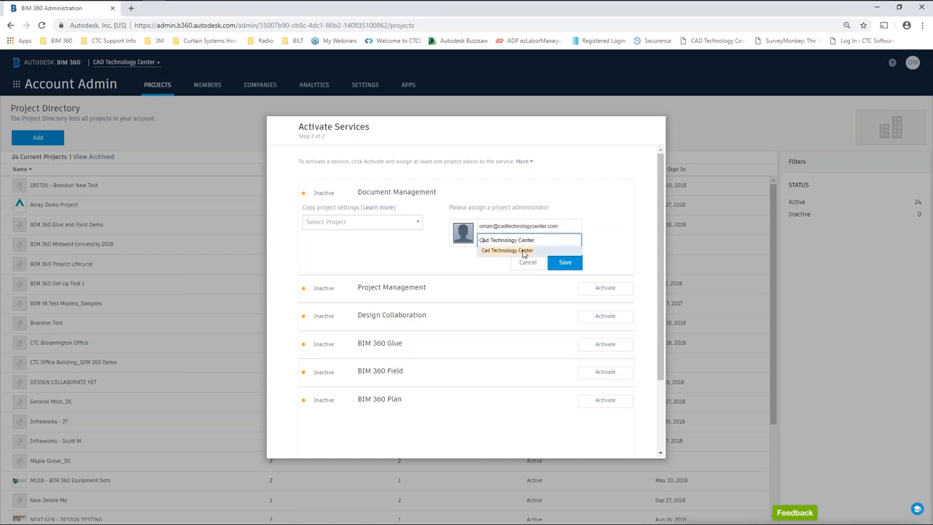
{"action": "left_click_drag", "start_coordinate": [489, 241], "coordinate": [480, 241]}
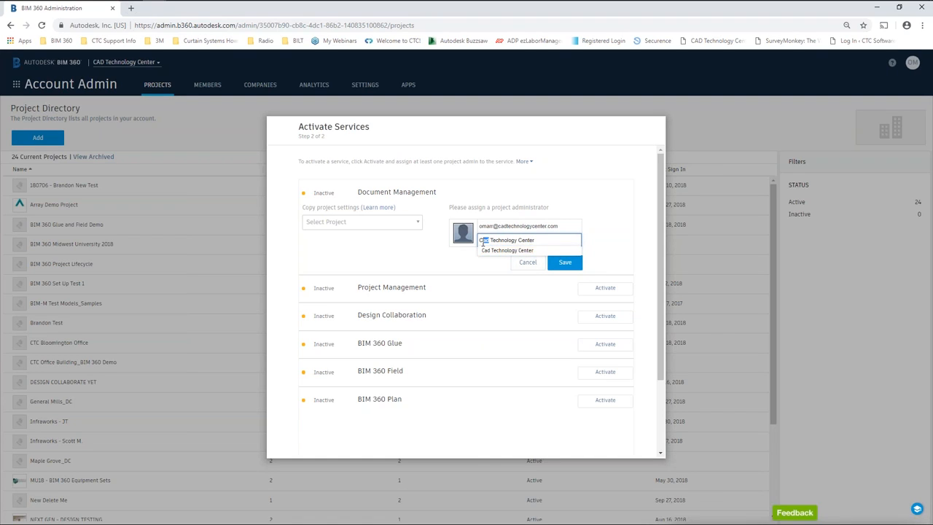
{"action": "type", "text": "CAD"}
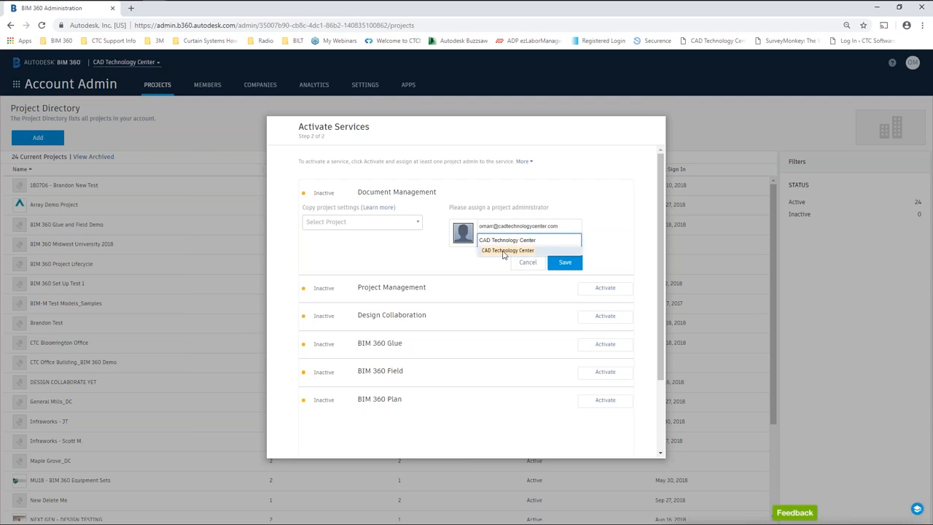
{"action": "left_click", "coordinate": [562, 264]}
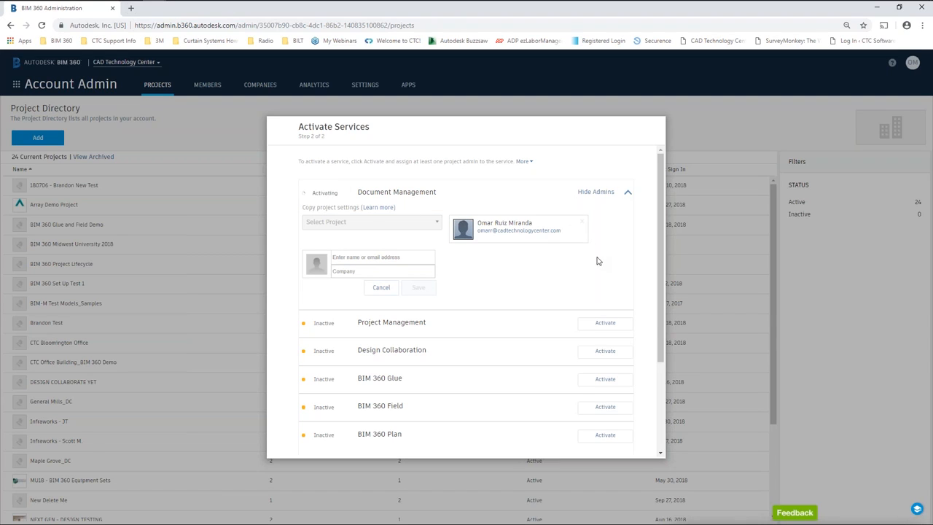
{"action": "left_click", "coordinate": [626, 193]}
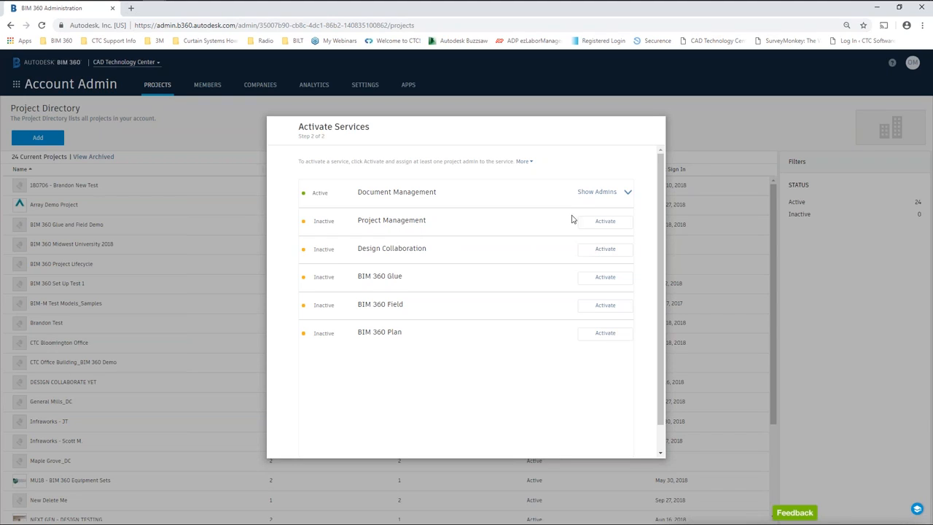
Begin activating Project Management, then cancel it for now.
{"action": "left_click", "coordinate": [611, 222]}
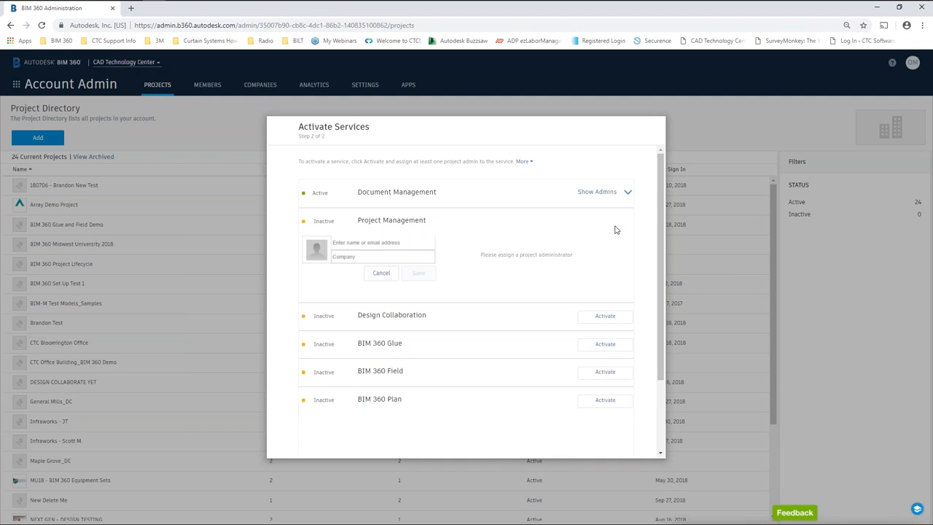
{"action": "left_click", "coordinate": [624, 193]}
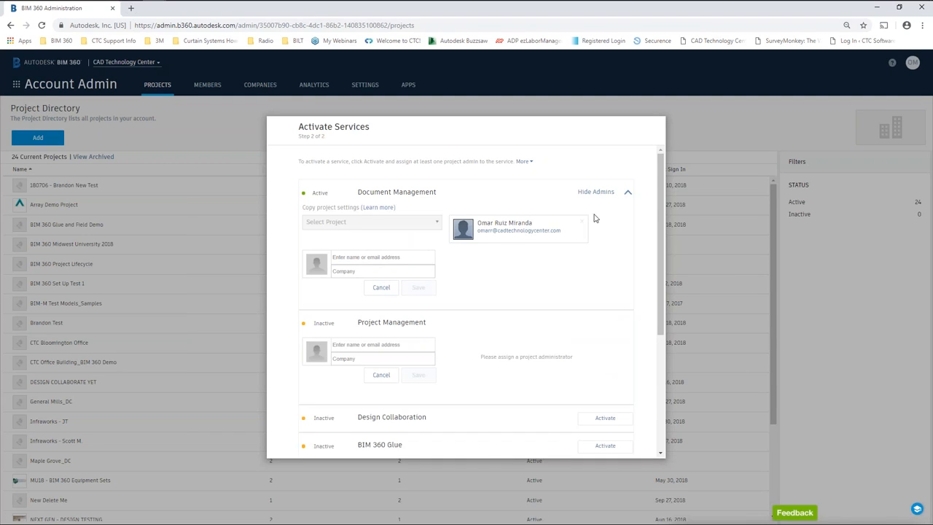
{"action": "left_click", "coordinate": [626, 193]}
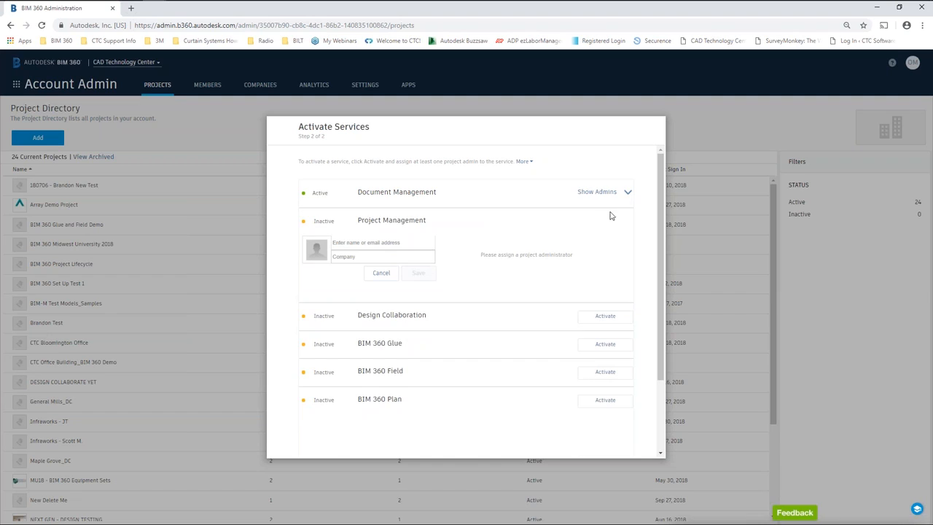
{"action": "left_click", "coordinate": [381, 273]}
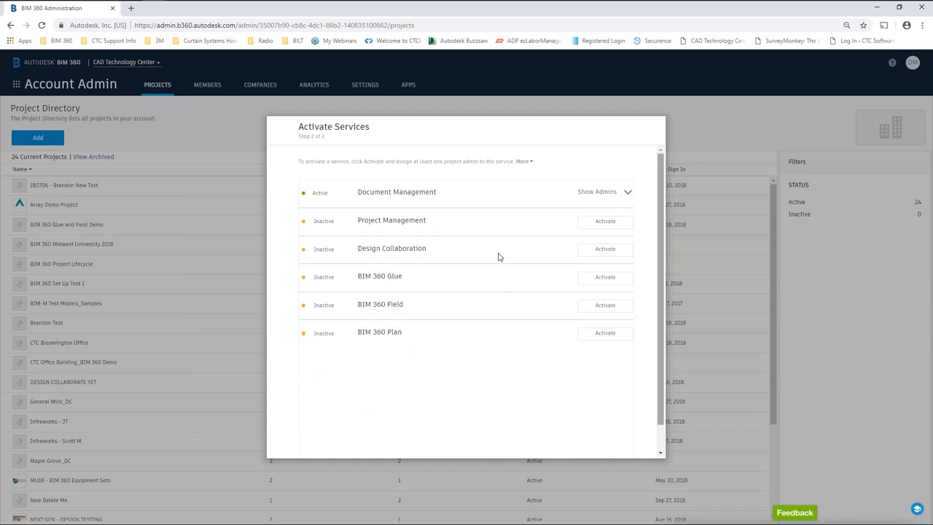
Activate Design Collaboration with the same admin from CAD Technology Center.
{"action": "left_click", "coordinate": [606, 250]}
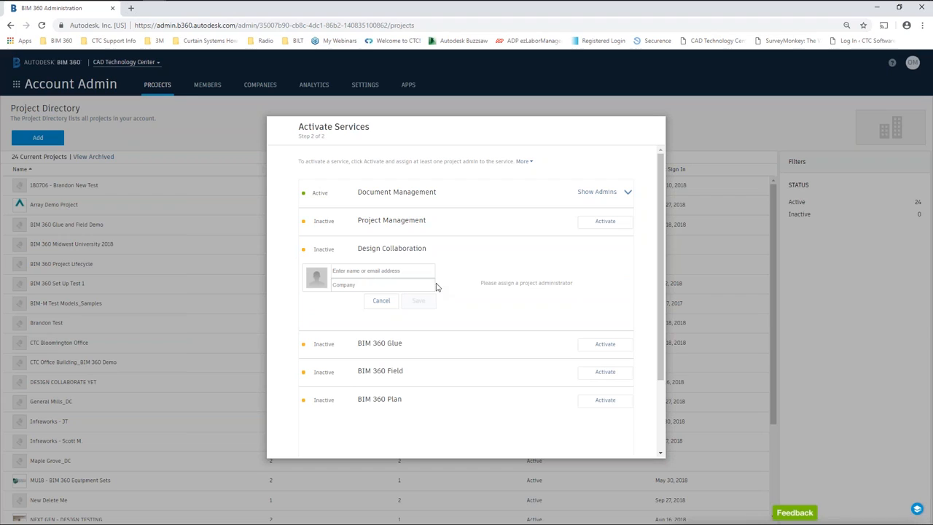
{"action": "left_click", "coordinate": [391, 271]}
{"action": "type", "text": "omar"}
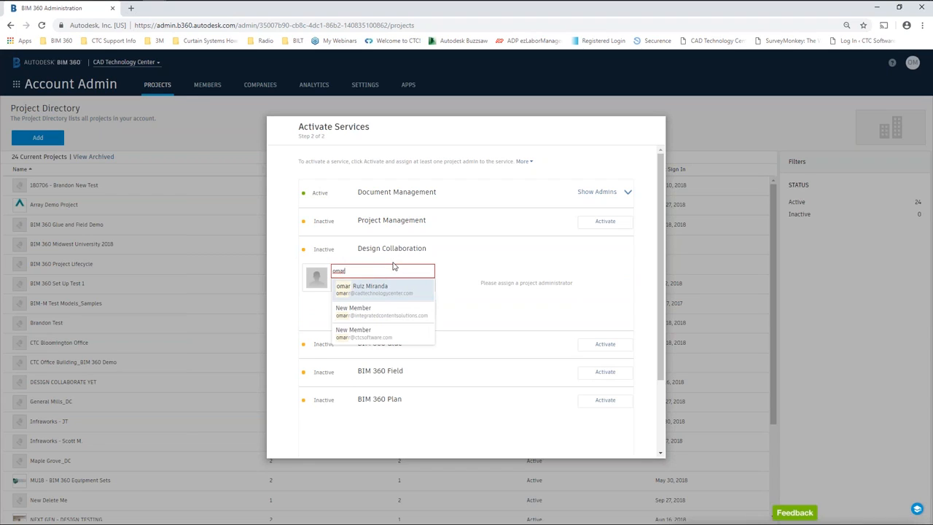
{"action": "left_click", "coordinate": [379, 289]}
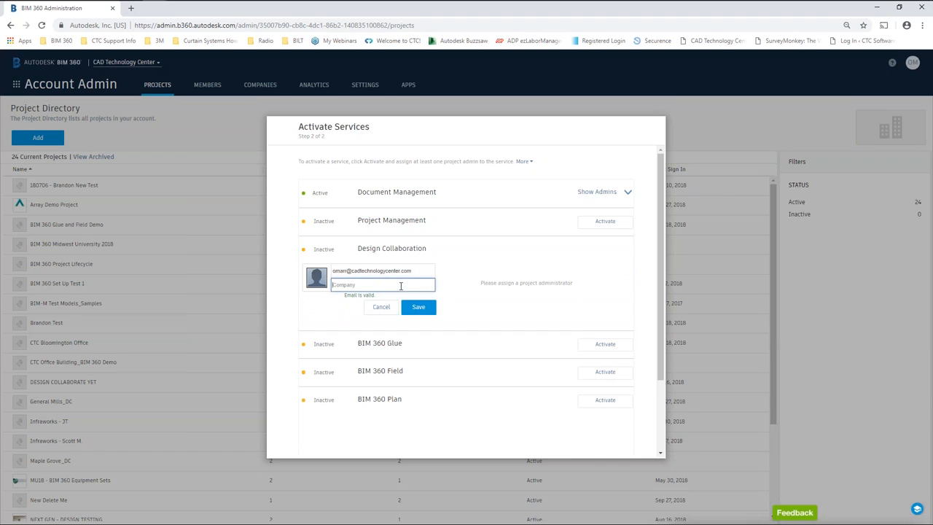
{"action": "type", "text": "CAD"}
{"action": "left_click", "coordinate": [364, 298]}
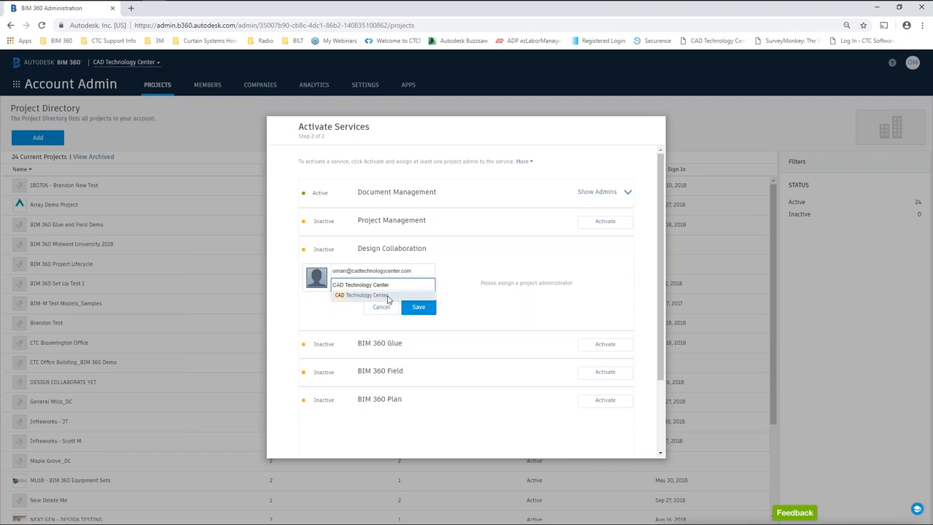
{"action": "left_click", "coordinate": [419, 306]}
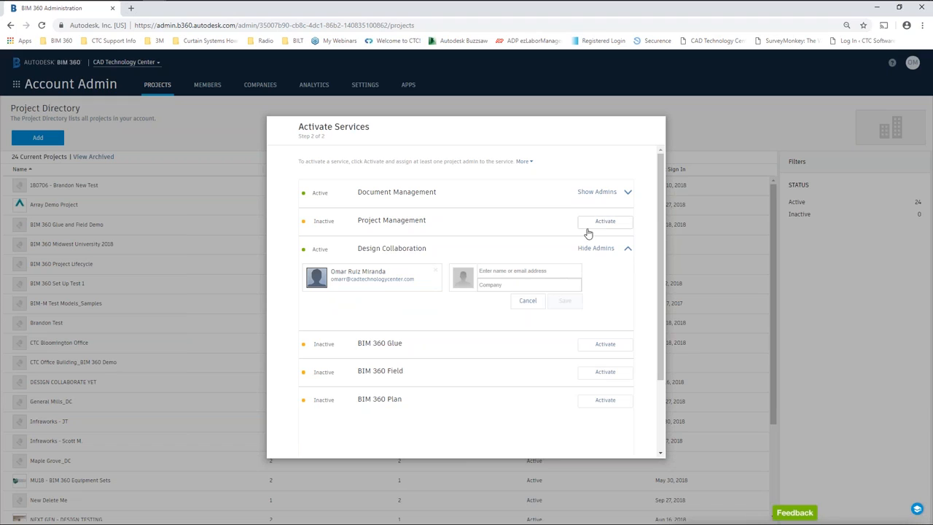
Activate Project Management with the same admin from CAD Technology Center.
{"action": "left_click", "coordinate": [604, 222]}
{"action": "left_click", "coordinate": [367, 242]}
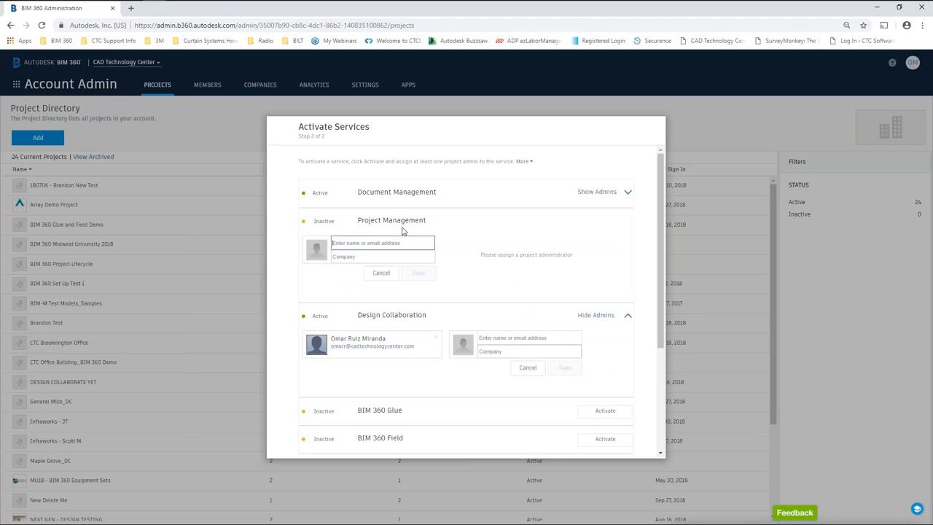
{"action": "type", "text": "Omar"}
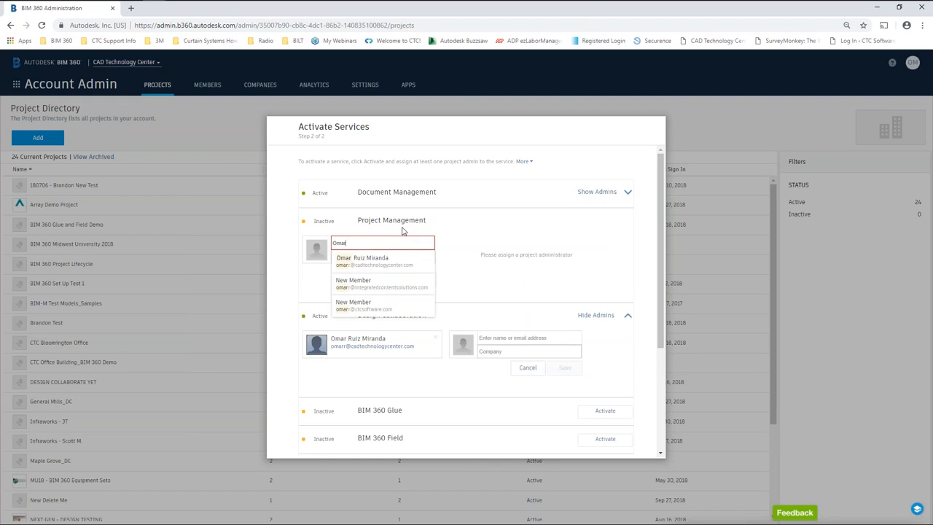
{"action": "left_click", "coordinate": [381, 260]}
{"action": "left_click", "coordinate": [380, 256]}
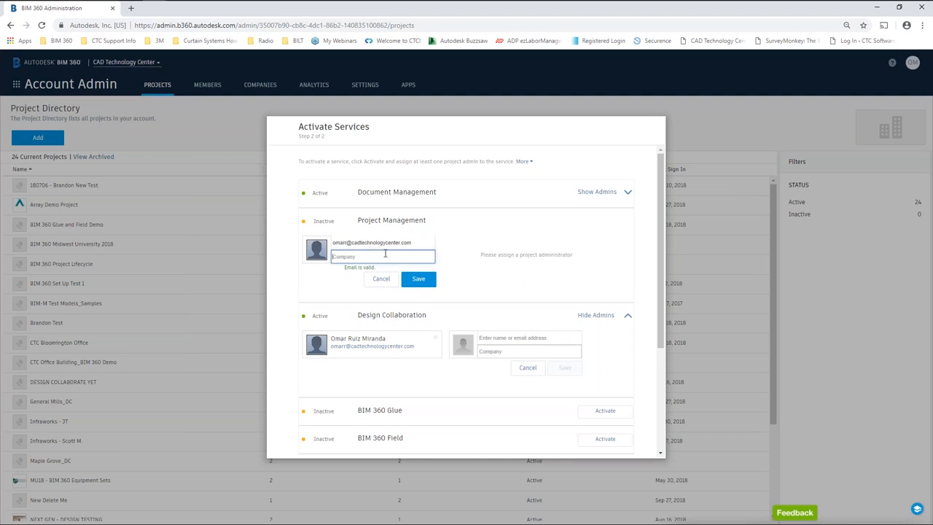
{"action": "type", "text": "CAD"}
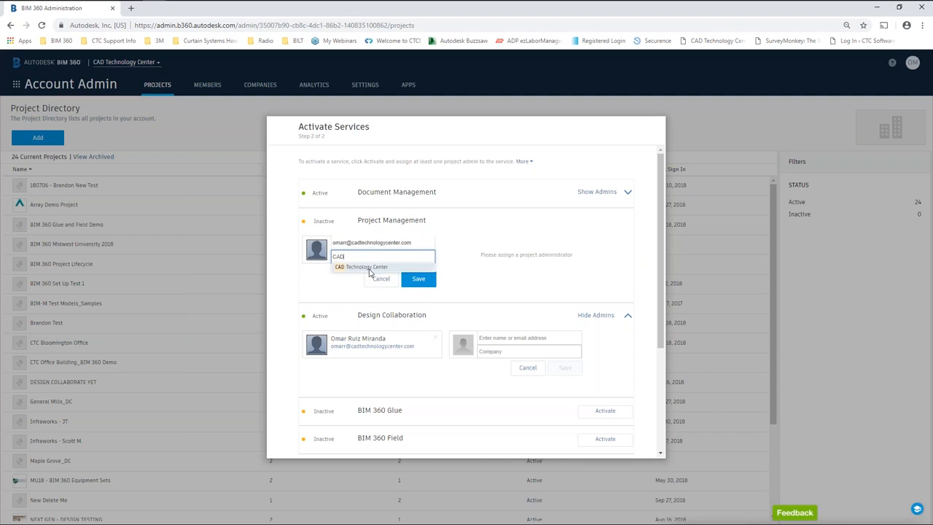
{"action": "left_click", "coordinate": [371, 271]}
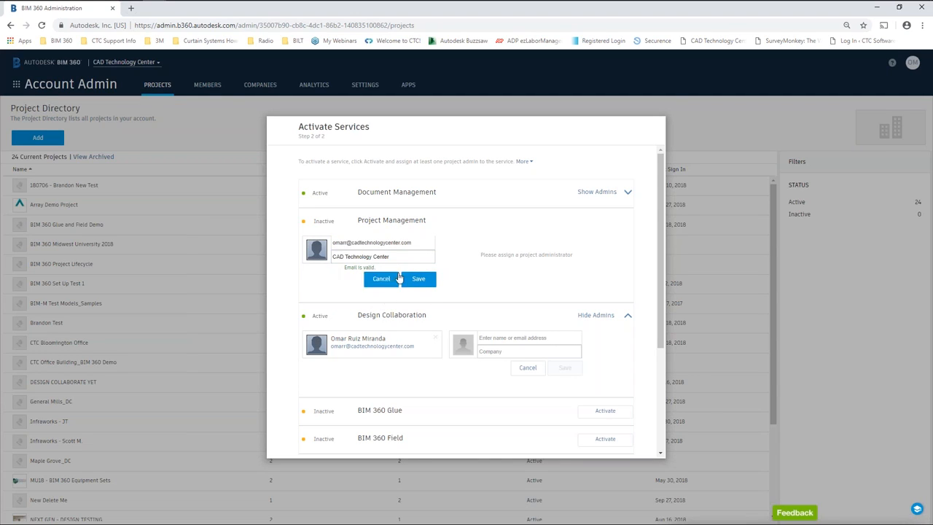
{"action": "left_click", "coordinate": [420, 280]}
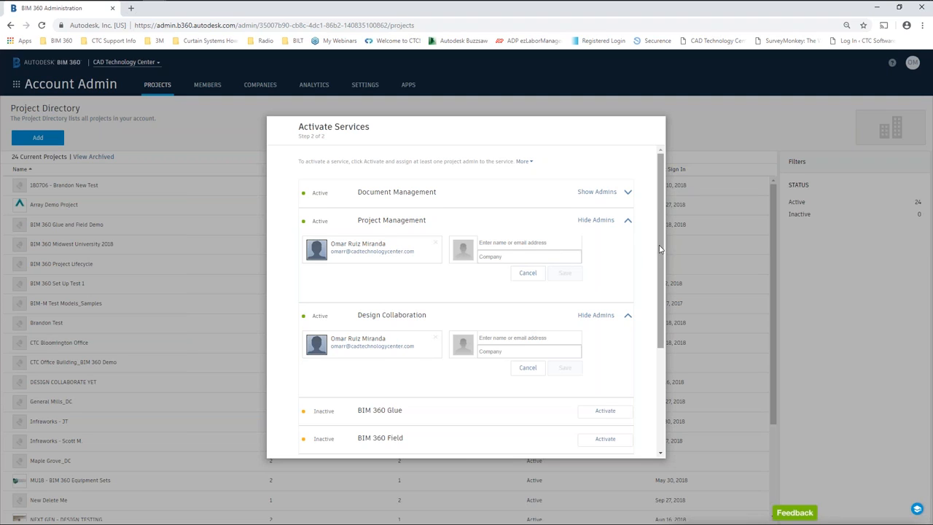
Activate BIM 360 Glue as the next-generation Model Coordination service.
{"action": "left_click_drag", "start_coordinate": [661, 251], "coordinate": [665, 309]}
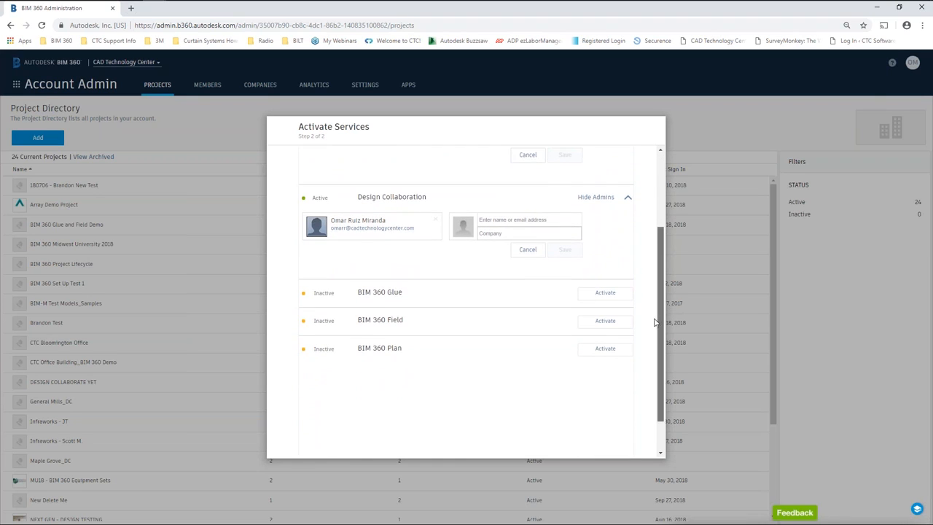
{"action": "scroll", "coordinate": [653, 314], "scroll_direction": "up", "scroll_amount": 3}
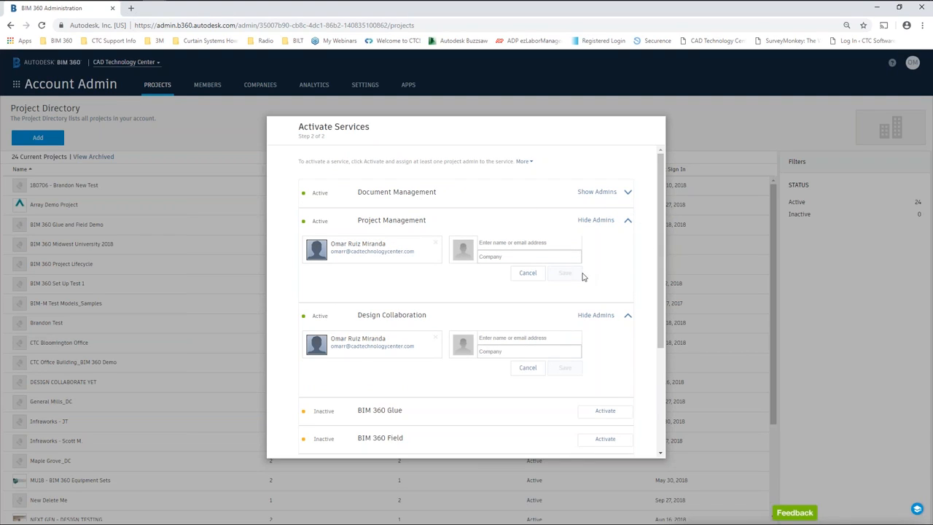
{"action": "scroll", "coordinate": [576, 333], "scroll_direction": "down", "scroll_amount": 3}
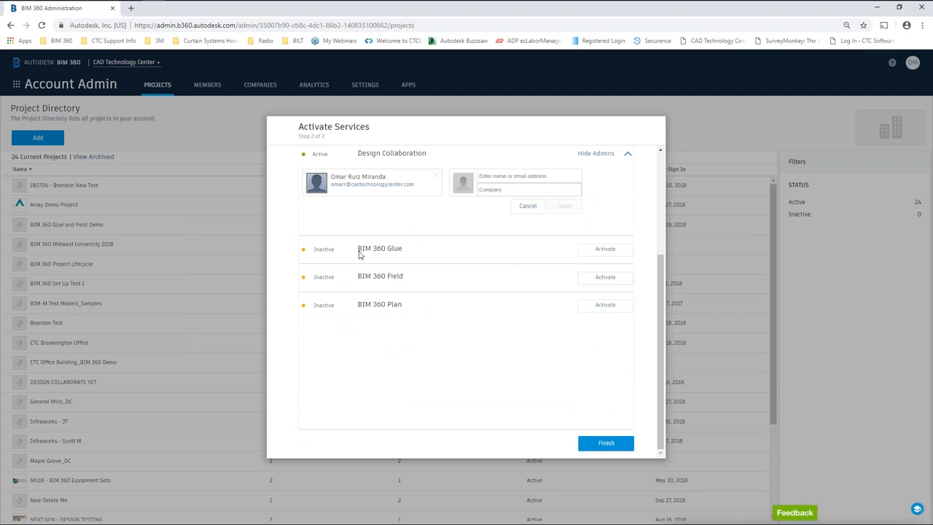
{"action": "left_click", "coordinate": [611, 252]}
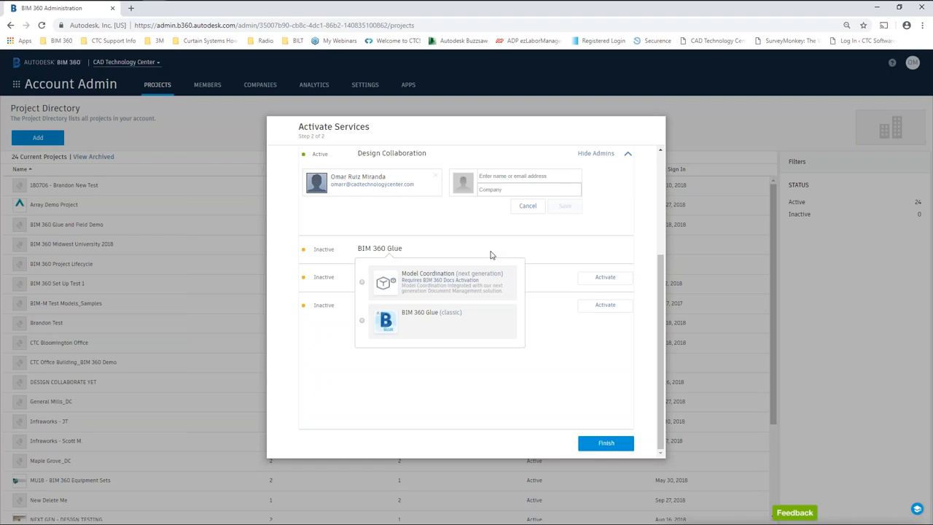
{"action": "left_click", "coordinate": [363, 282]}
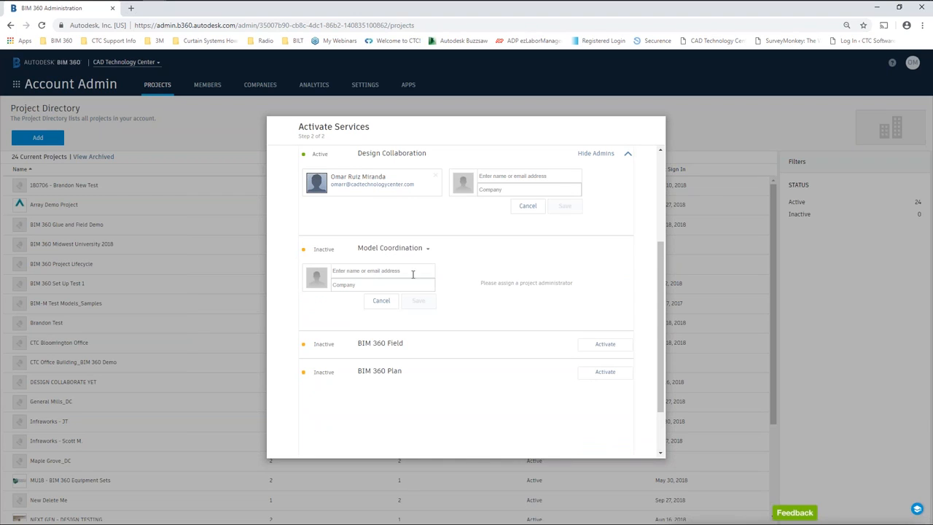
Assign the CAD Technology Center project admin to Model Coordination, then start activating BIM 360 Field.
{"action": "left_click", "coordinate": [385, 272]}
{"action": "type", "text": "O"}
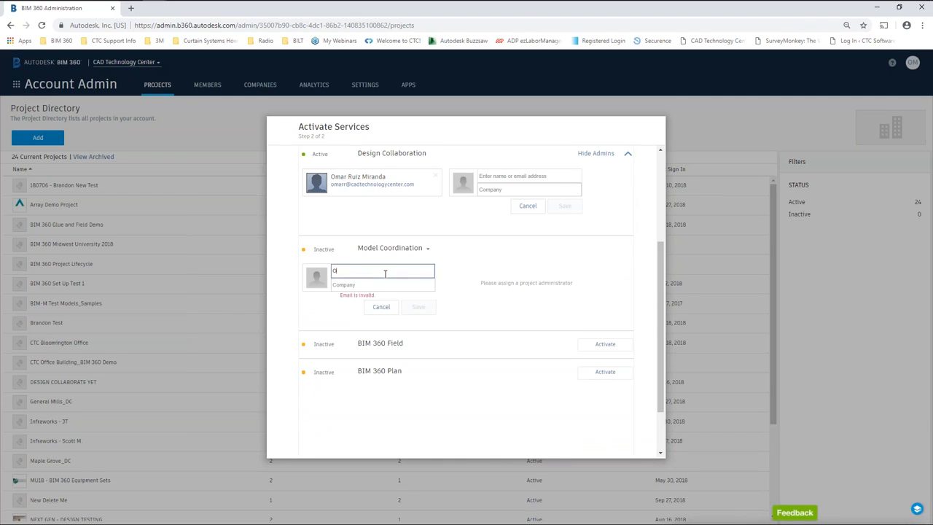
{"action": "type", "text": "mar"}
{"action": "left_click", "coordinate": [356, 285]}
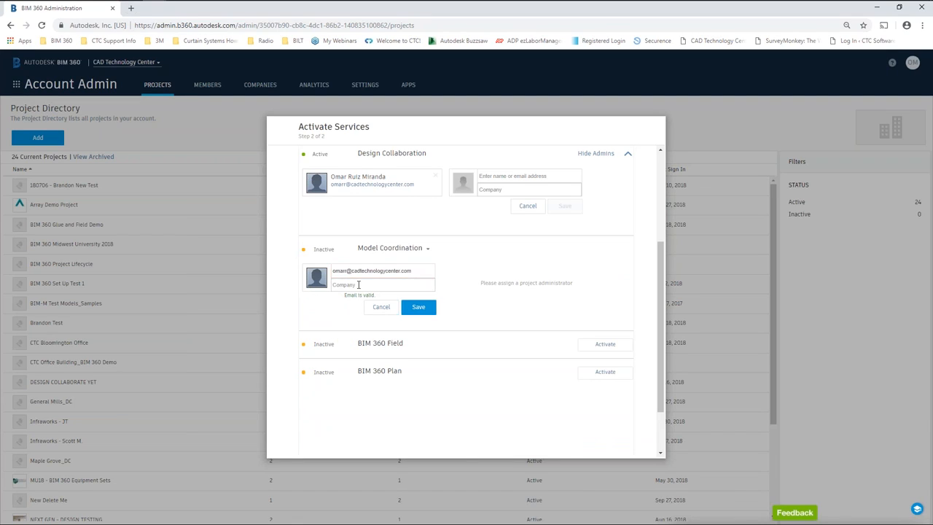
{"action": "left_click", "coordinate": [360, 285]}
{"action": "type", "text": "C"}
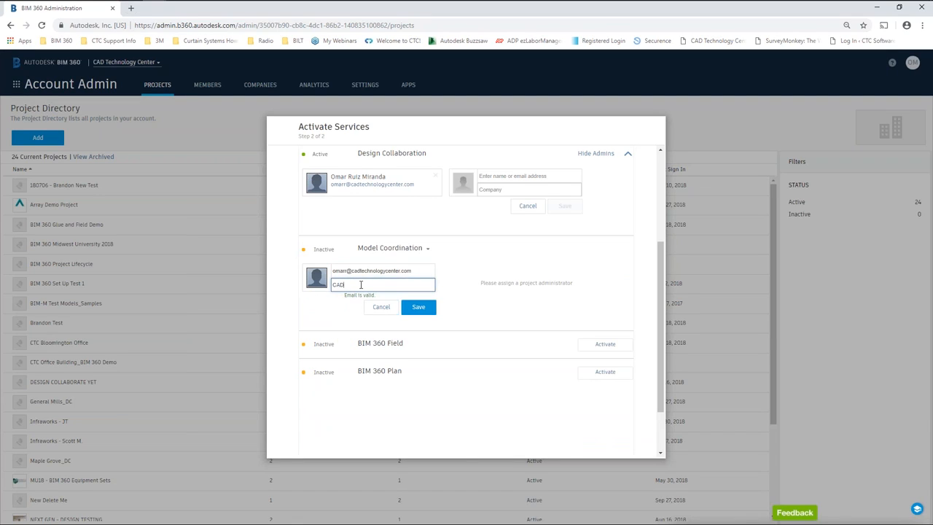
{"action": "type", "text": "AD"}
{"action": "left_click", "coordinate": [357, 296]}
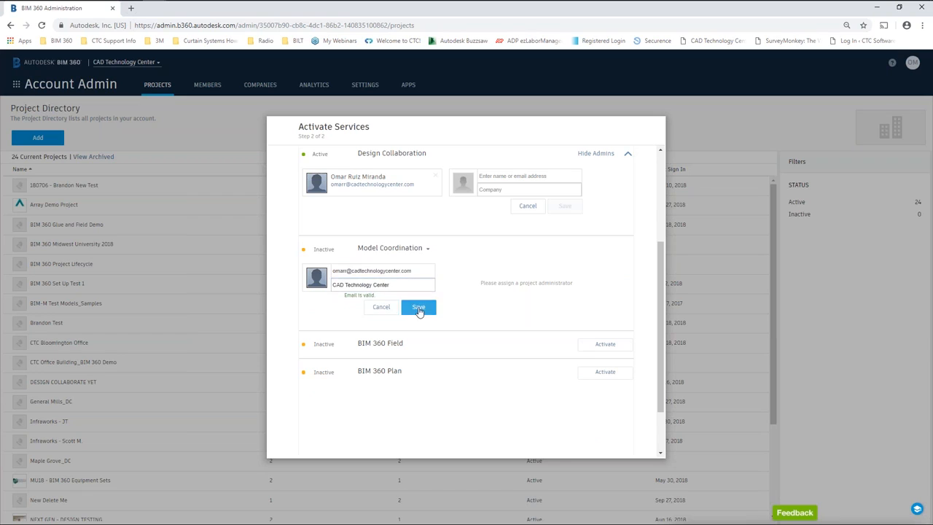
{"action": "left_click", "coordinate": [419, 306]}
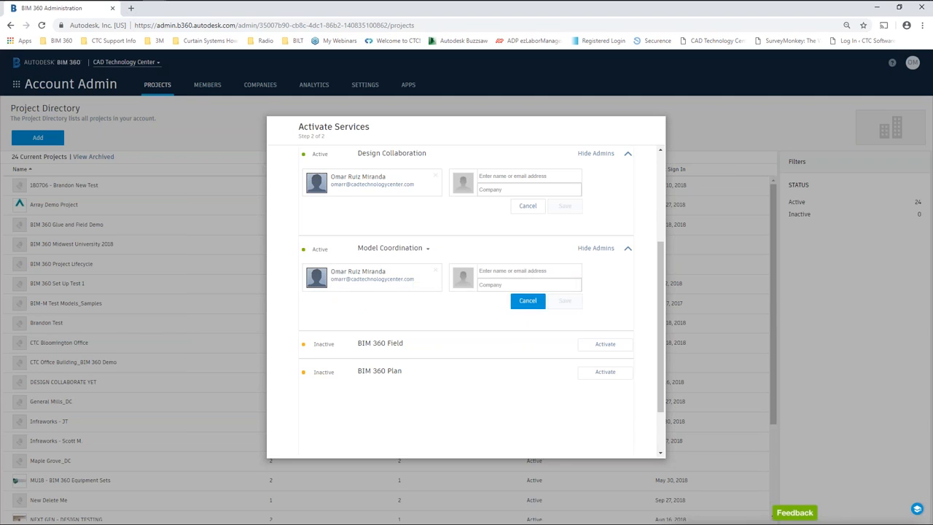
{"action": "scroll", "coordinate": [381, 267], "scroll_direction": "down", "scroll_amount": 2}
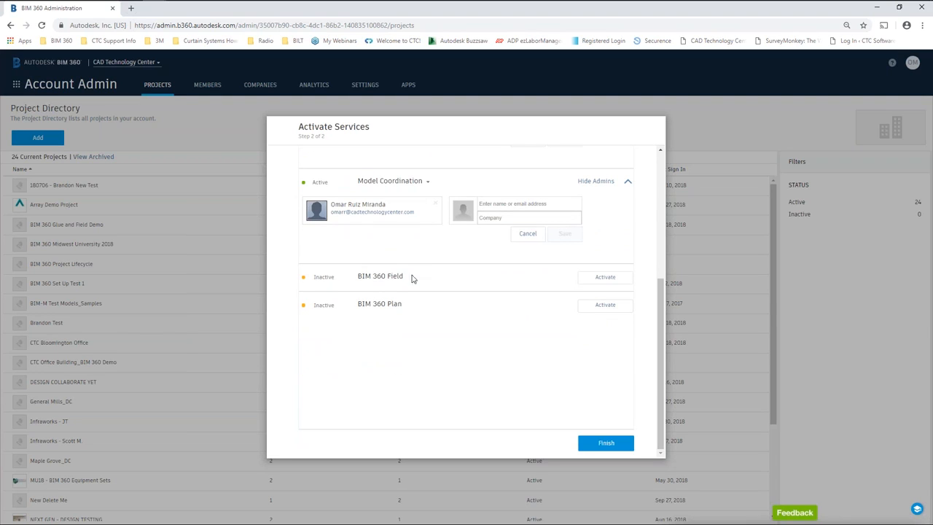
{"action": "left_click", "coordinate": [605, 276]}
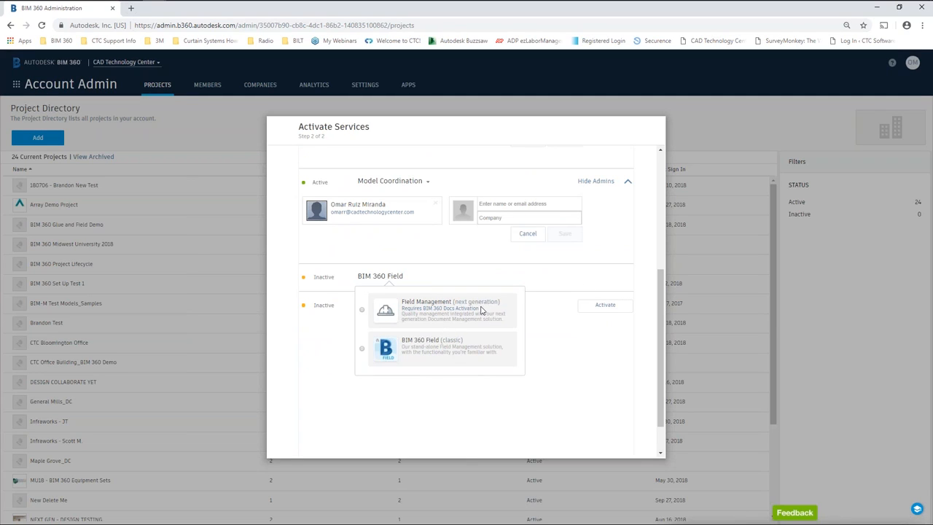
Activate next-generation Field Management with the same admin from CAD Technology Center.
{"action": "left_click", "coordinate": [362, 311]}
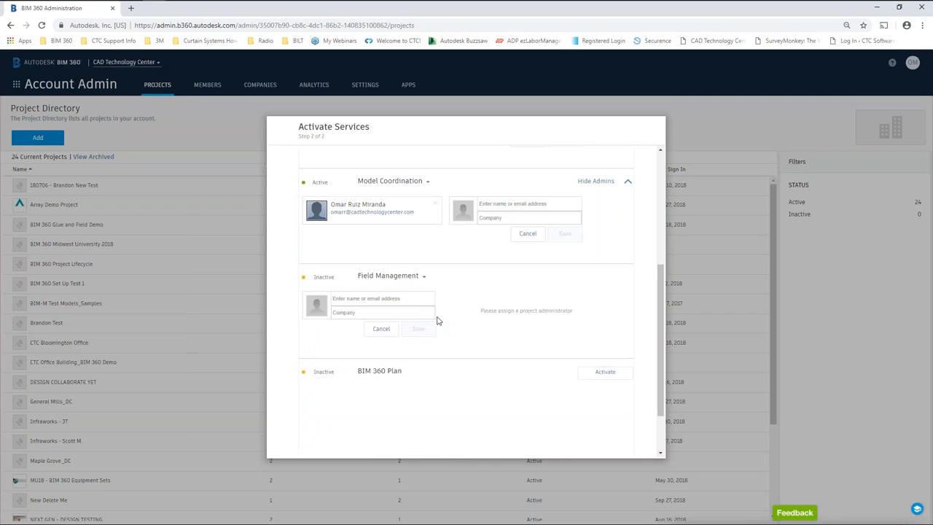
{"action": "left_click", "coordinate": [418, 300]}
{"action": "type", "text": "Omar"}
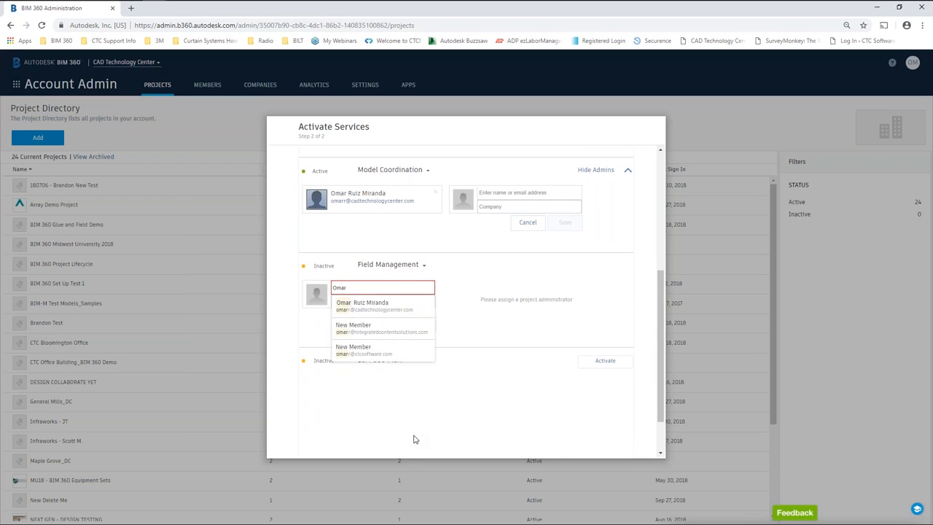
{"action": "left_click", "coordinate": [370, 305]}
{"action": "left_click", "coordinate": [369, 302]}
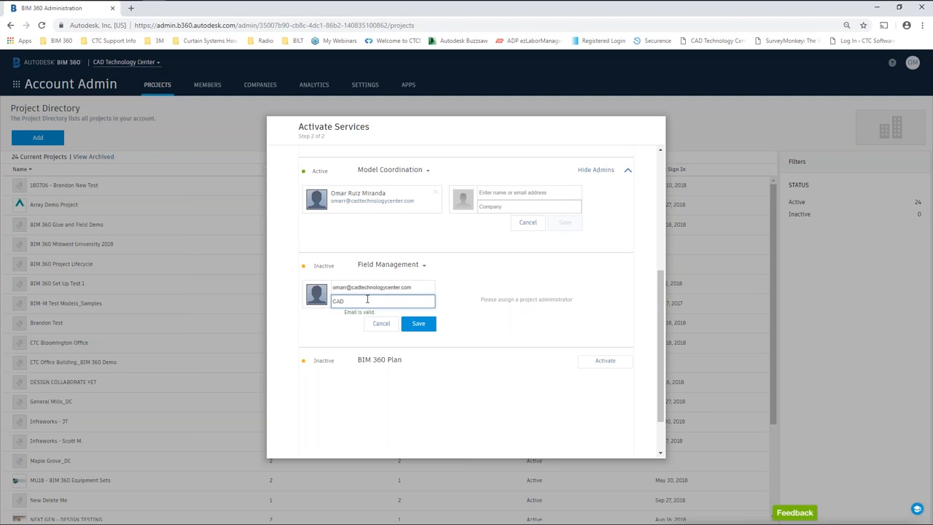
{"action": "type", "text": "CAD"}
{"action": "left_click", "coordinate": [376, 314]}
{"action": "left_click", "coordinate": [427, 328]}
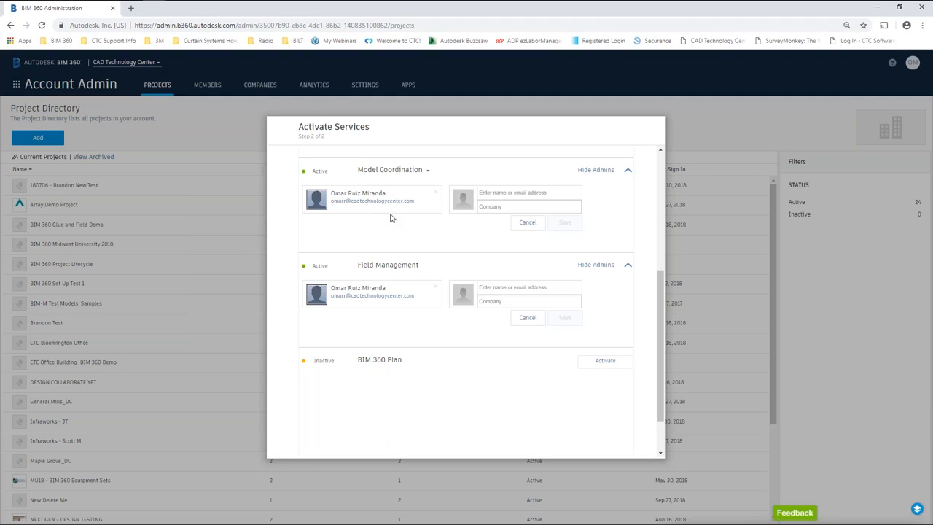
Finish service activation for the new project.
{"action": "scroll", "coordinate": [503, 398], "scroll_direction": "down", "scroll_amount": 2}
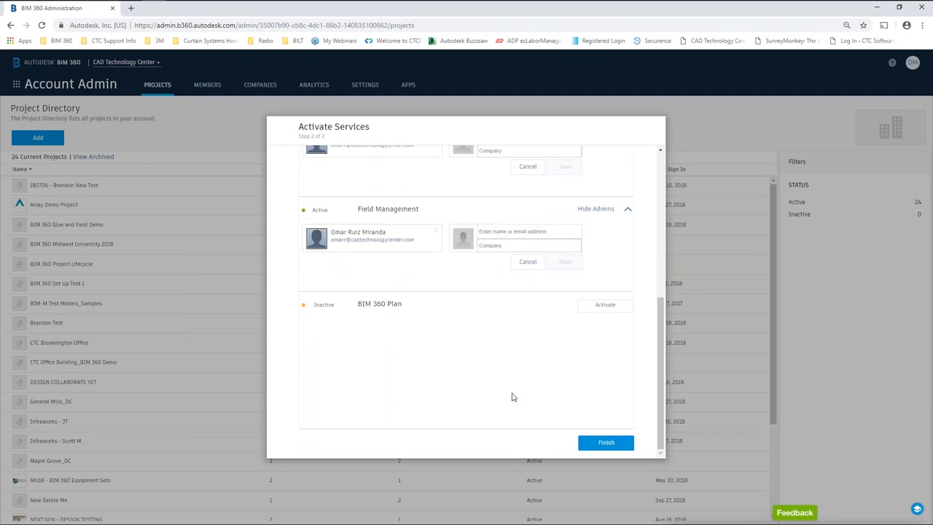
{"action": "scroll", "coordinate": [463, 365], "scroll_direction": "up", "scroll_amount": 6}
{"action": "scroll", "coordinate": [464, 365], "scroll_direction": "down", "scroll_amount": 6}
{"action": "left_click", "coordinate": [608, 444]}
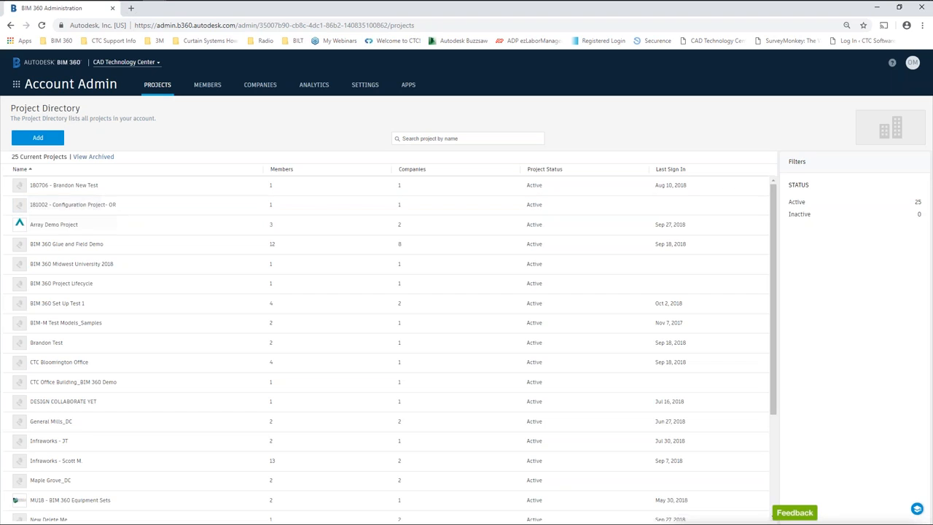
Open 181002 - Configuration Project- OR and enable the member's access to the second service.
{"action": "key", "text": "ctrl"}
{"action": "left_click", "coordinate": [72, 207]}
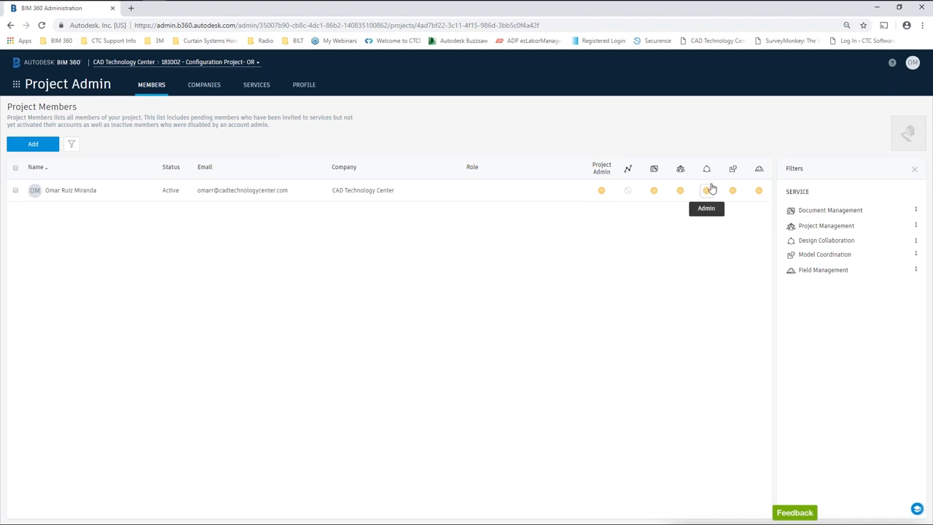
{"action": "left_click", "coordinate": [629, 192]}
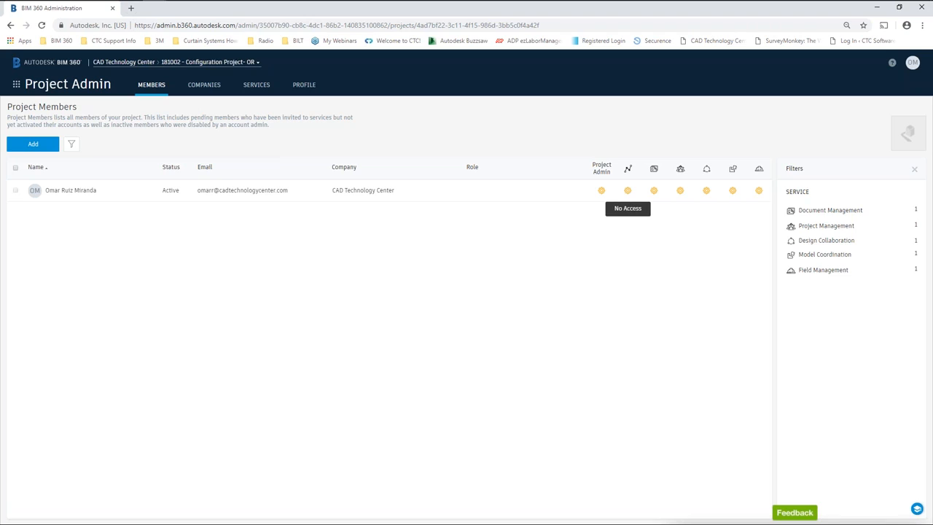
{"action": "left_click", "coordinate": [629, 194]}
{"action": "left_click", "coordinate": [626, 192]}
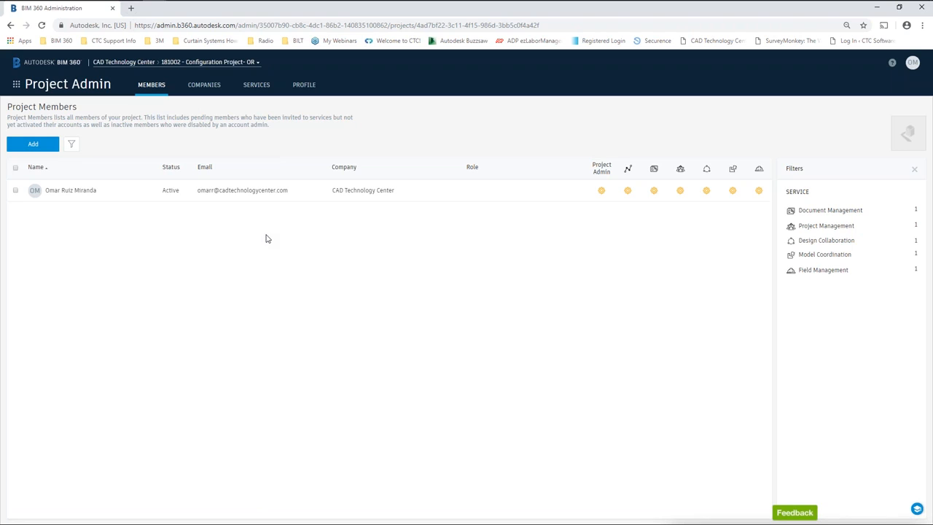
Stage two existing users and one new e-mail address in the Add Project Members table.
{"action": "left_click", "coordinate": [36, 150]}
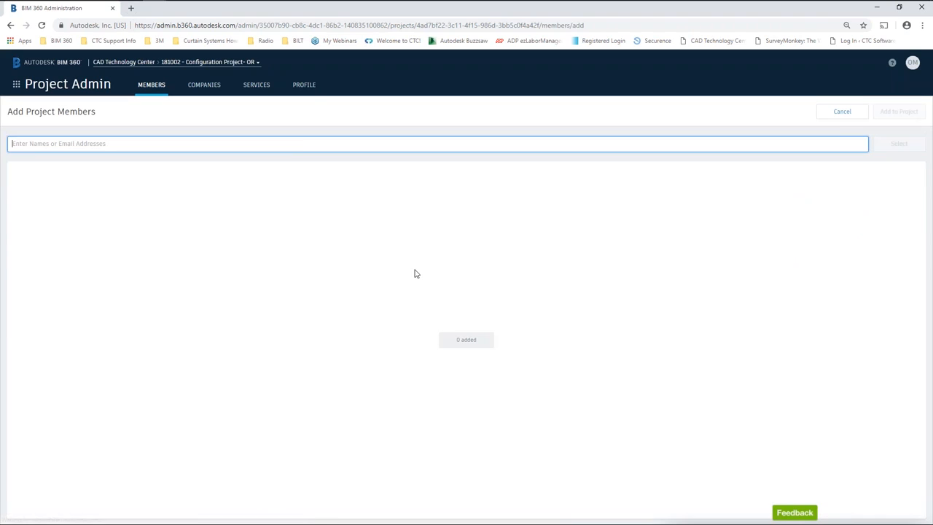
{"action": "left_click", "coordinate": [151, 143]}
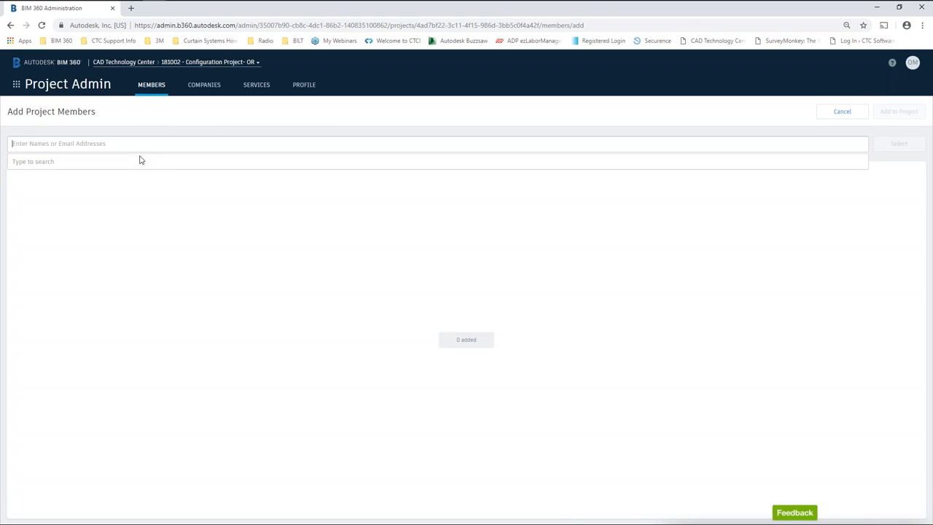
{"action": "type", "text": "Kyl"}
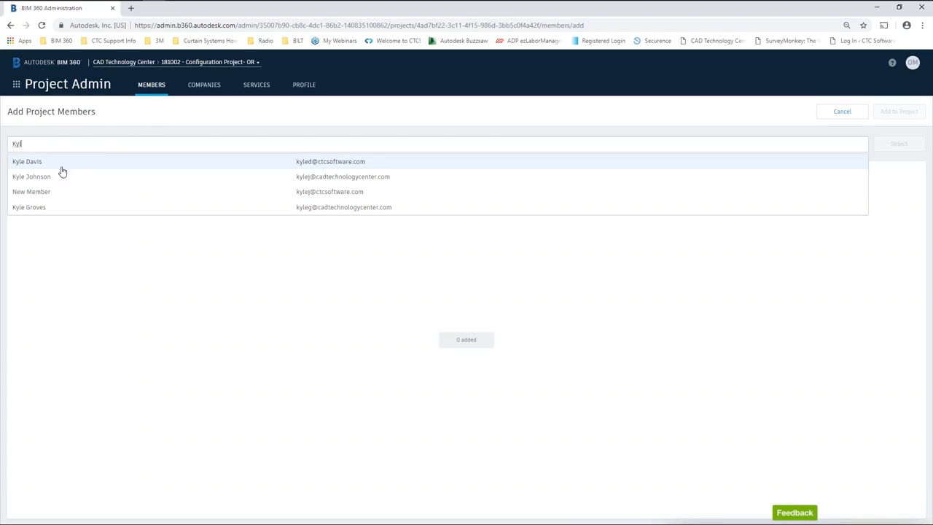
{"action": "left_click", "coordinate": [30, 162]}
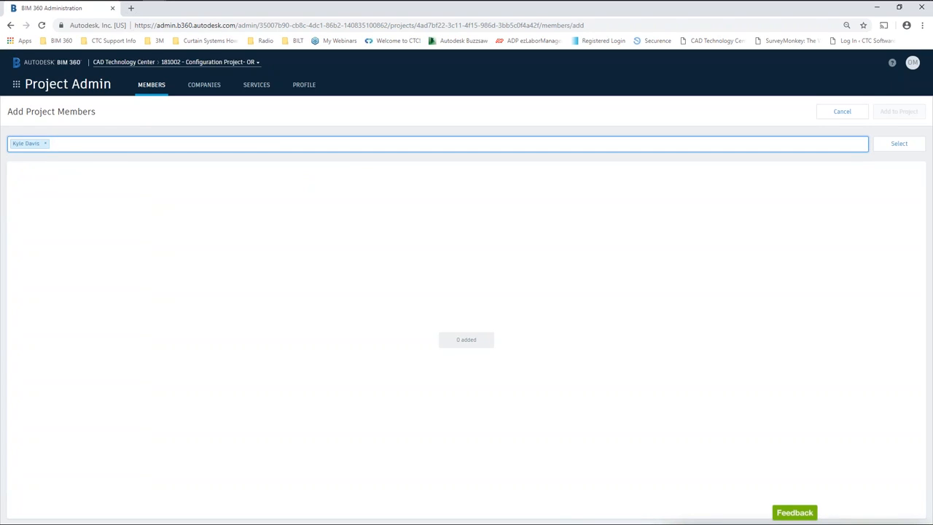
{"action": "type", "text": "b"}
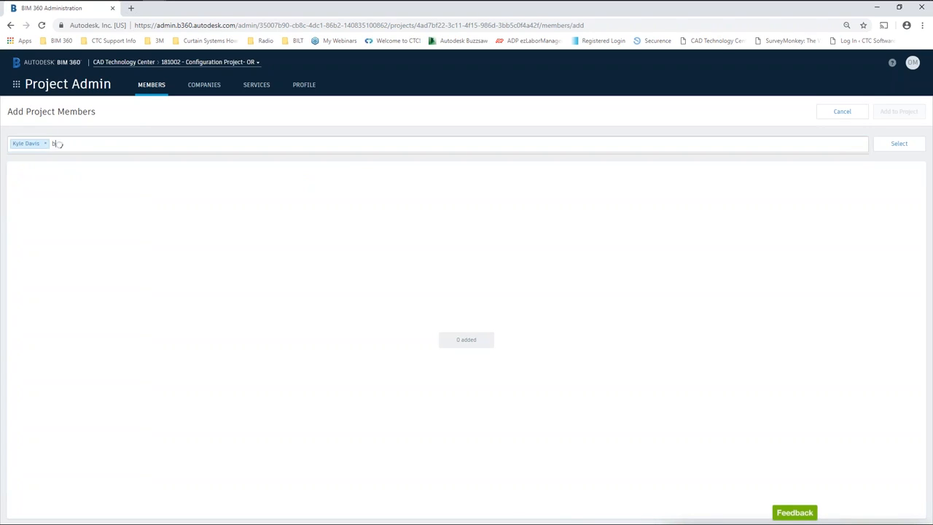
{"action": "type", "text": "ria"}
{"action": "left_click", "coordinate": [41, 178]}
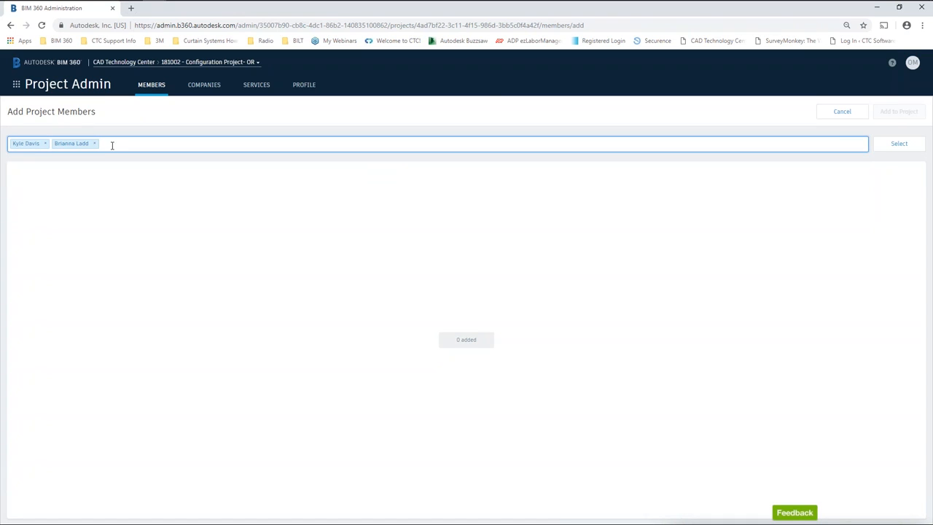
{"action": "type", "text": "omarr"}
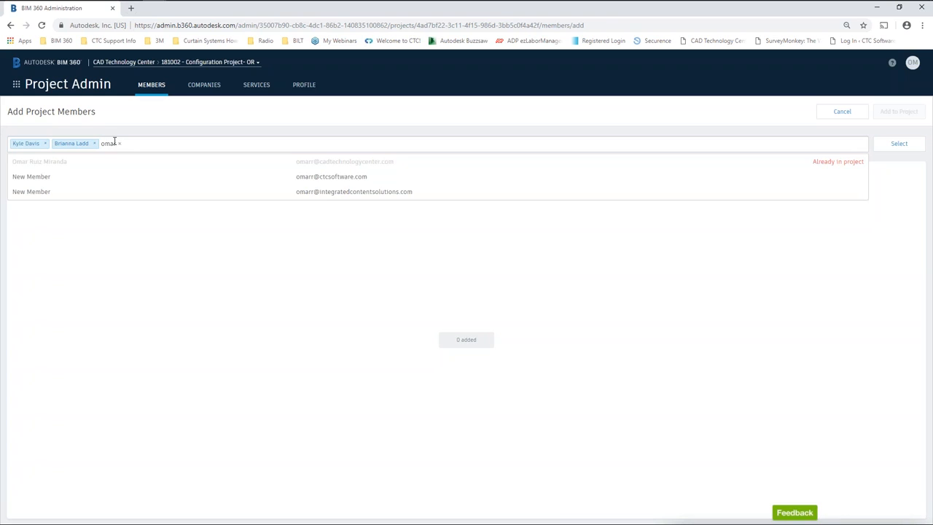
{"action": "left_click", "coordinate": [330, 193]}
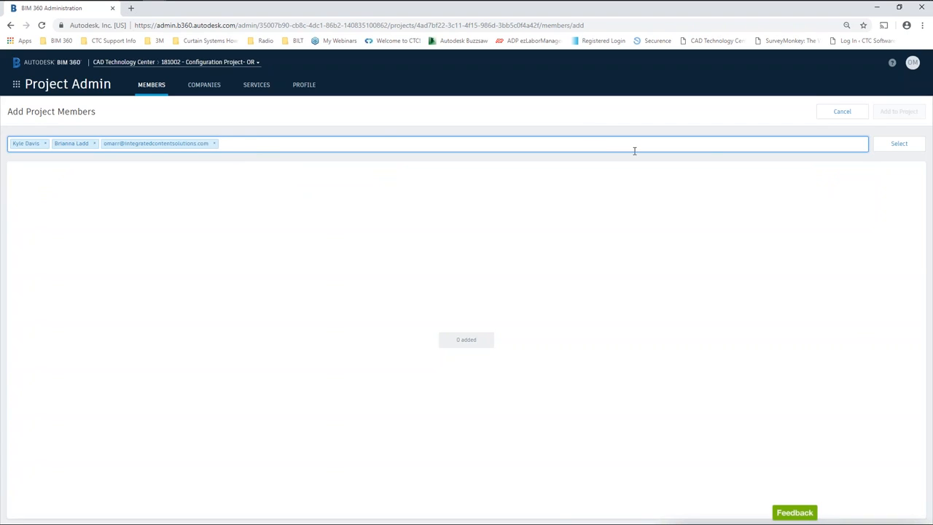
{"action": "left_click", "coordinate": [900, 144]}
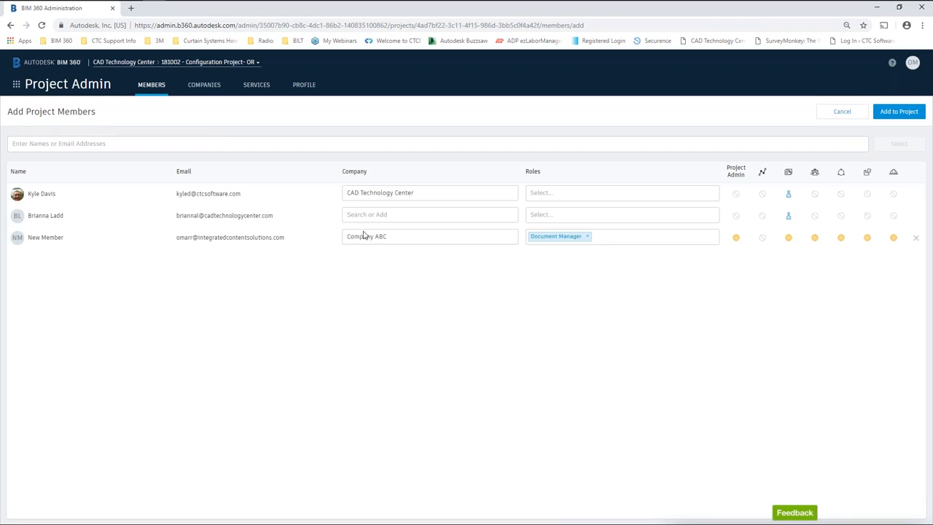
Set the second person's company to CAD Technology Center; give the first person Executive and Architect.
{"action": "left_click", "coordinate": [400, 216]}
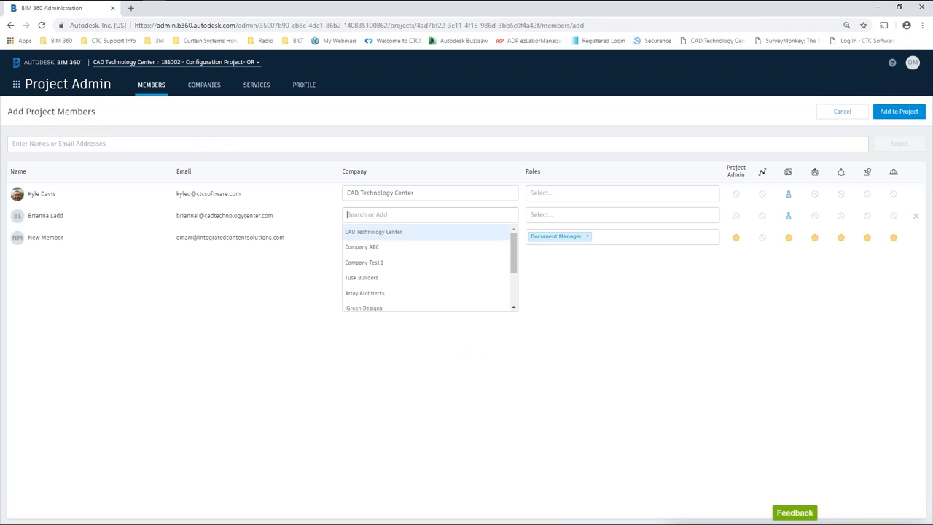
{"action": "left_click", "coordinate": [360, 233]}
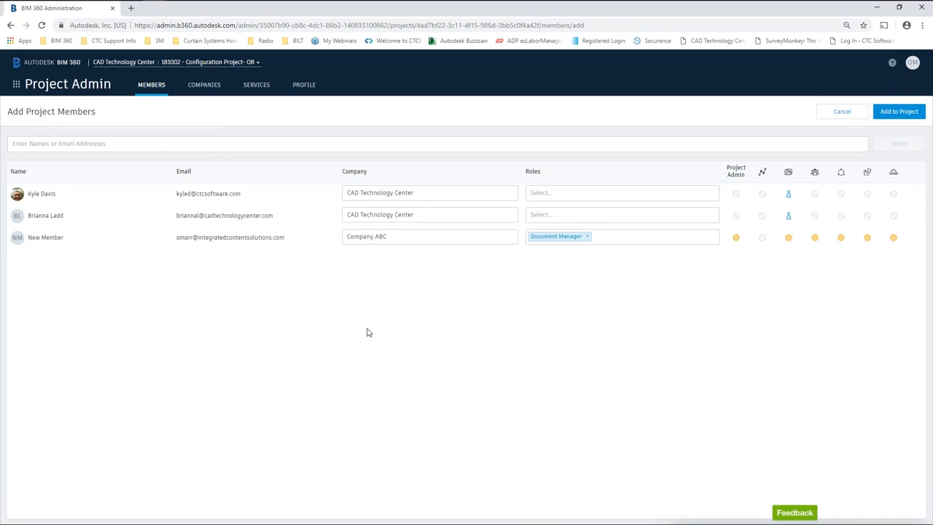
{"action": "left_click", "coordinate": [579, 191]}
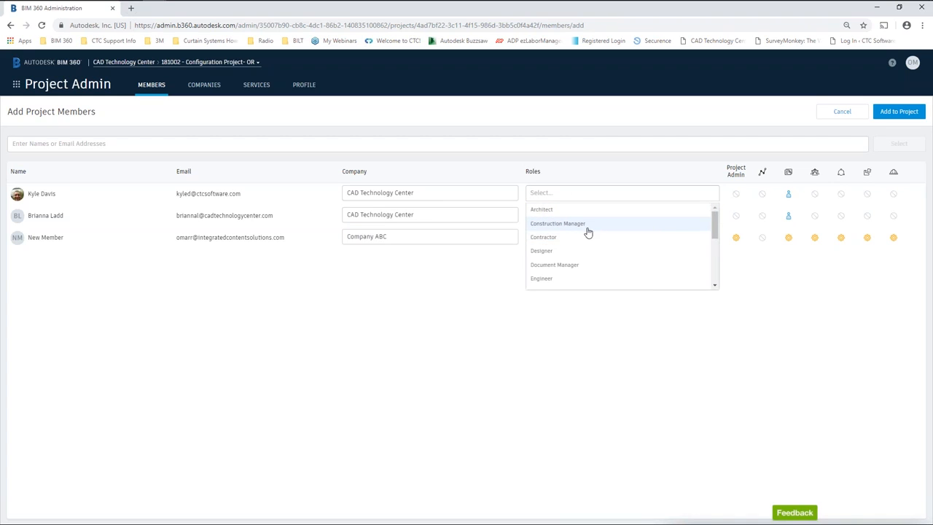
{"action": "scroll", "coordinate": [608, 248], "scroll_direction": "down", "scroll_amount": 3}
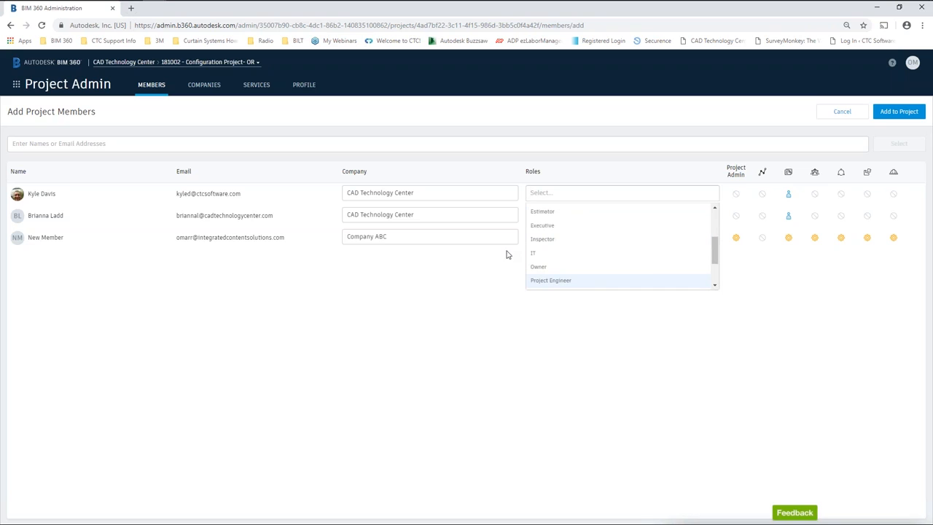
{"action": "left_click", "coordinate": [553, 225]}
{"action": "left_click", "coordinate": [589, 192]}
{"action": "scroll", "coordinate": [543, 259], "scroll_direction": "down", "scroll_amount": 3}
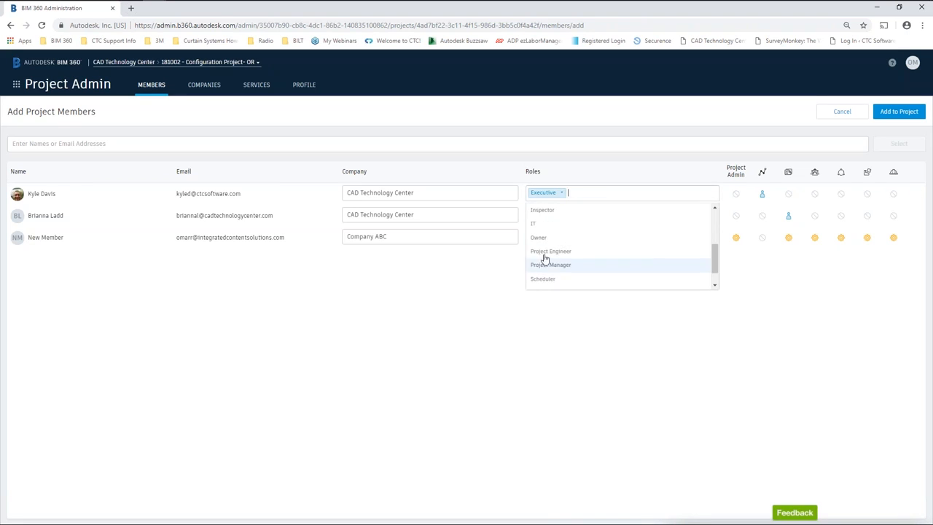
{"action": "scroll", "coordinate": [546, 241], "scroll_direction": "up", "scroll_amount": 5}
{"action": "left_click", "coordinate": [547, 224]}
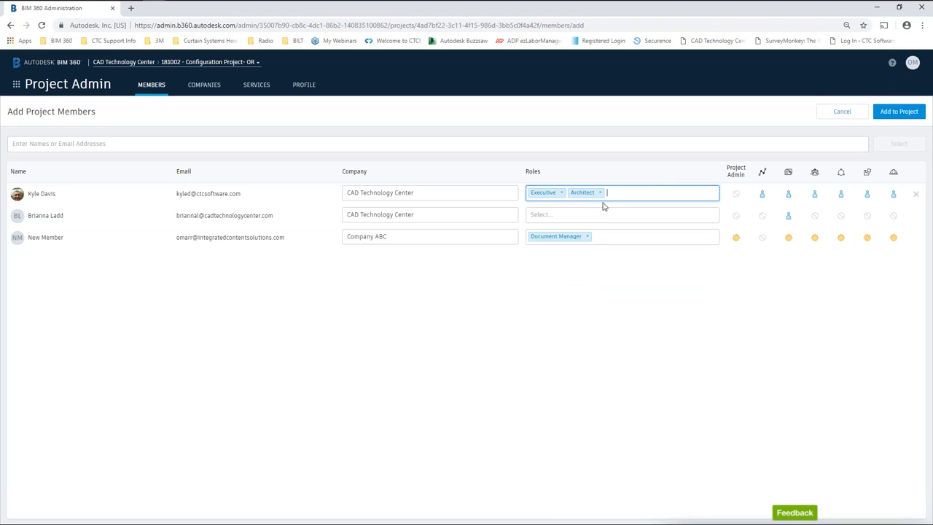
Give the second person Designer and Engineer roles and the new member Inspector.
{"action": "left_click", "coordinate": [563, 215]}
{"action": "left_click", "coordinate": [549, 273]}
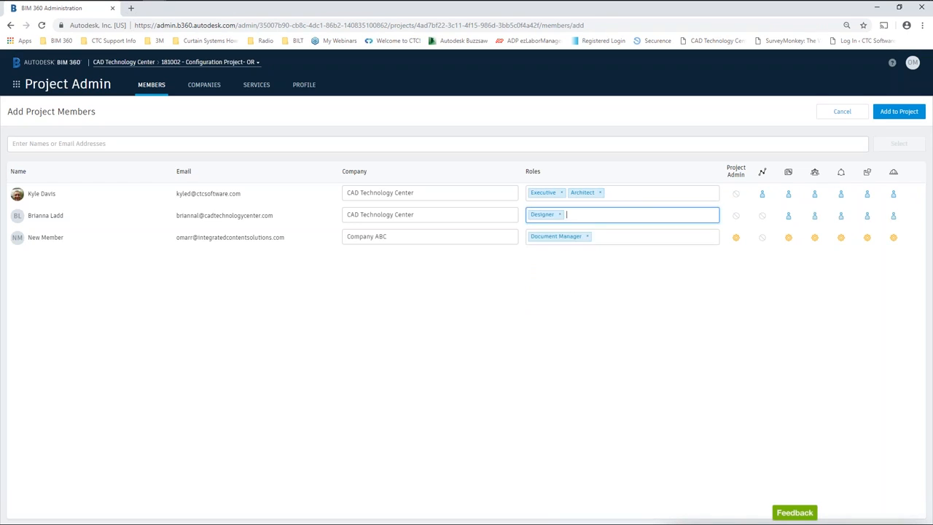
{"action": "left_click", "coordinate": [575, 223]}
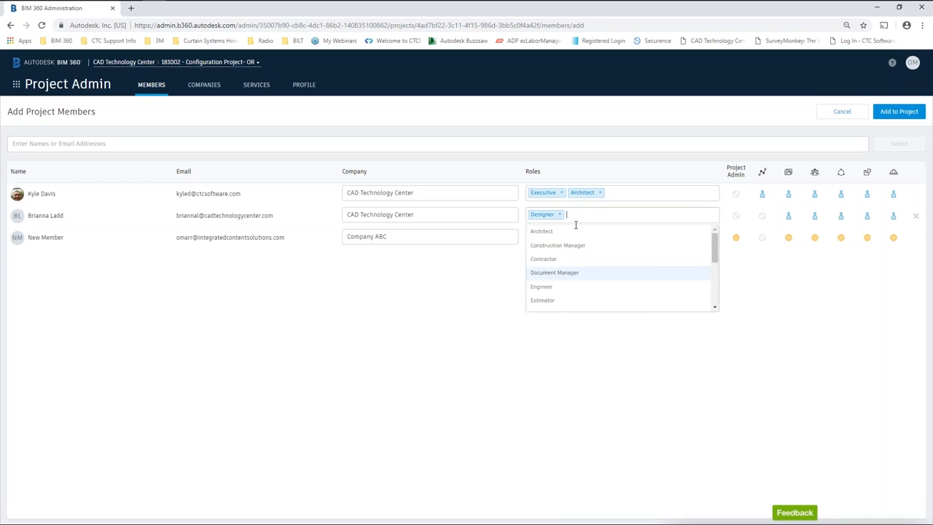
{"action": "left_click", "coordinate": [550, 297]}
{"action": "left_click", "coordinate": [613, 242]}
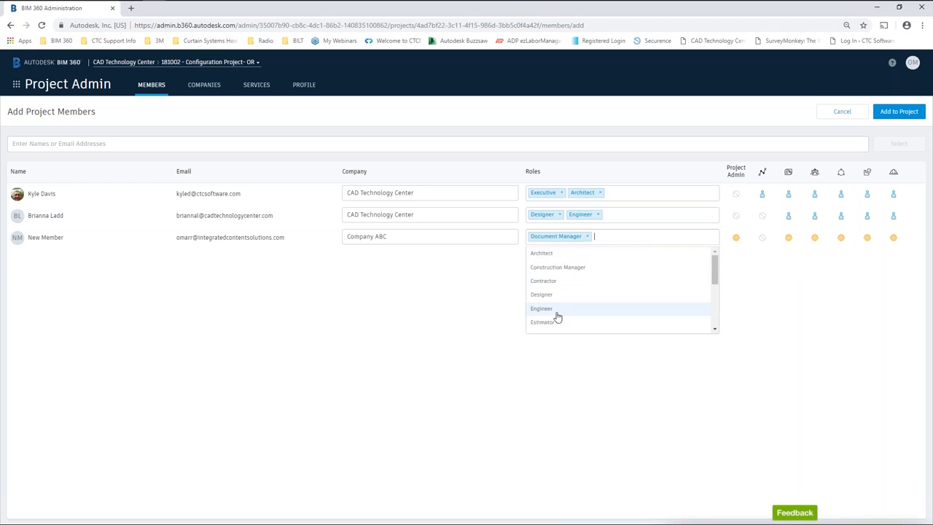
{"action": "scroll", "coordinate": [547, 293], "scroll_direction": "down", "scroll_amount": 2}
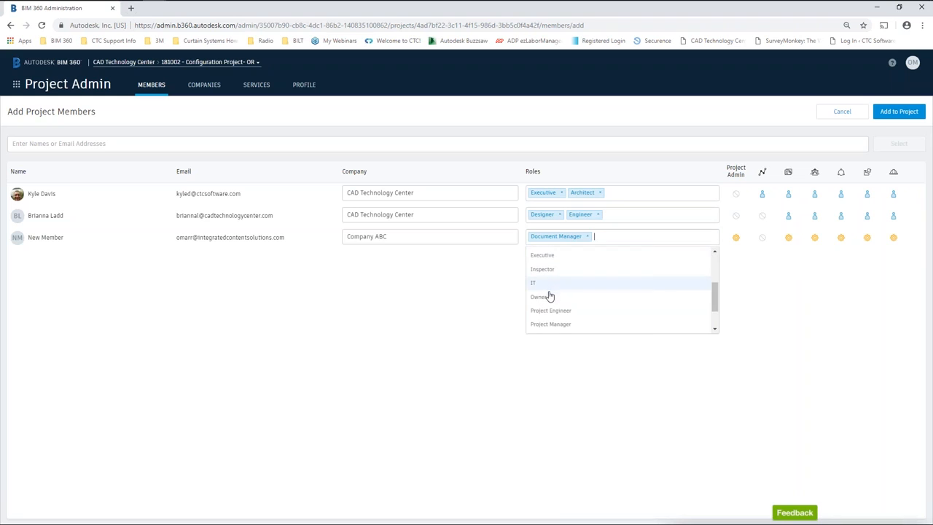
{"action": "left_click", "coordinate": [547, 272]}
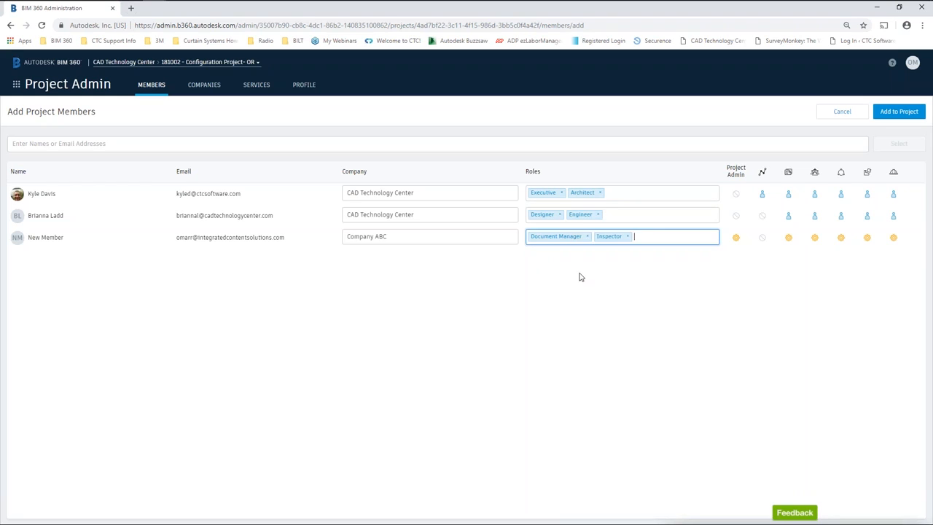
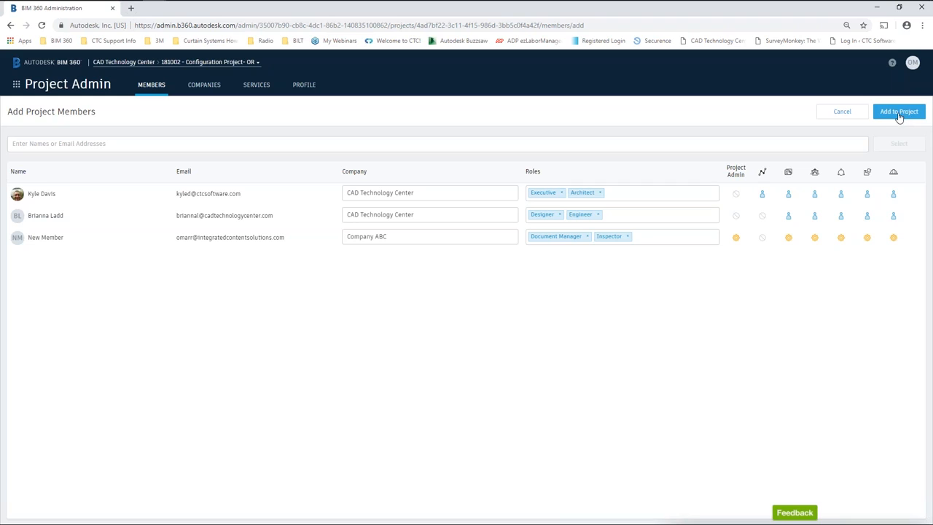
Give the new Company ABC member user-level service access and add all three members to the project.
{"action": "left_click", "coordinate": [736, 237]}
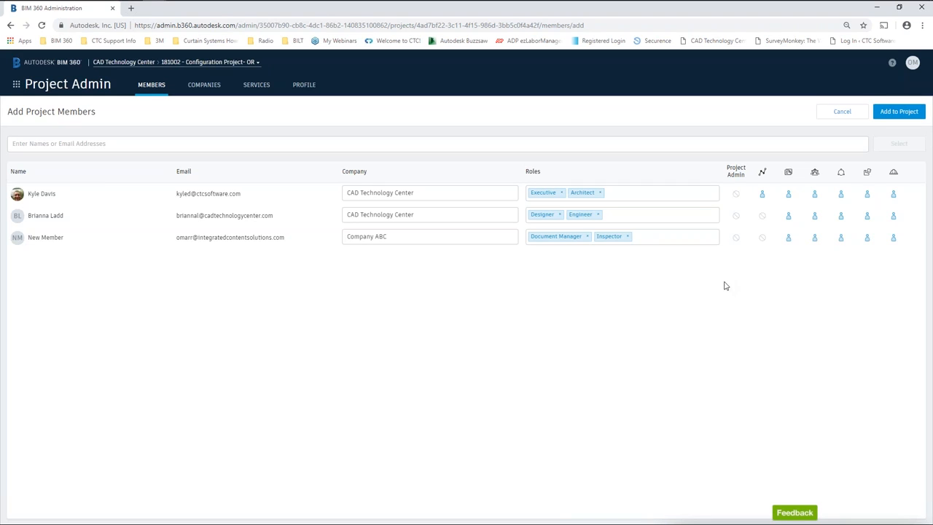
{"action": "left_click", "coordinate": [900, 112]}
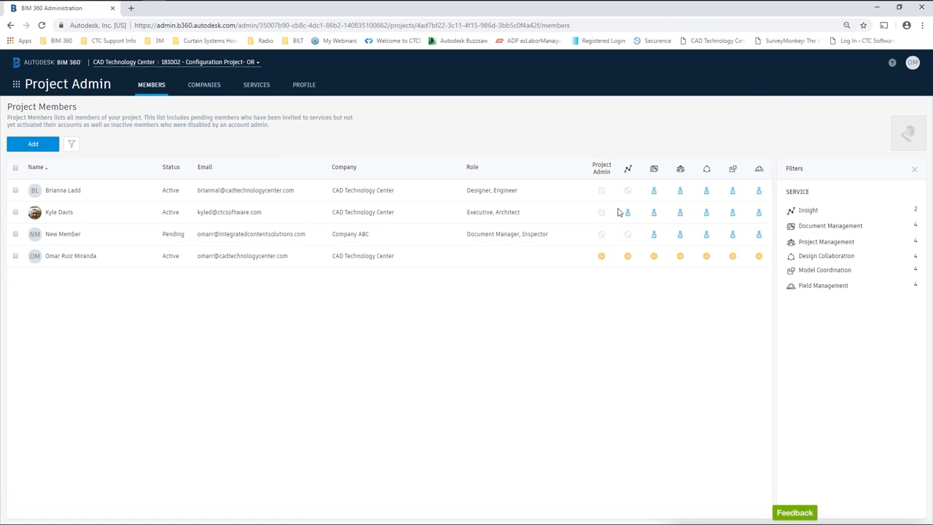
Check which members have Insight access, then view the project's companies list.
{"action": "left_click", "coordinate": [808, 210]}
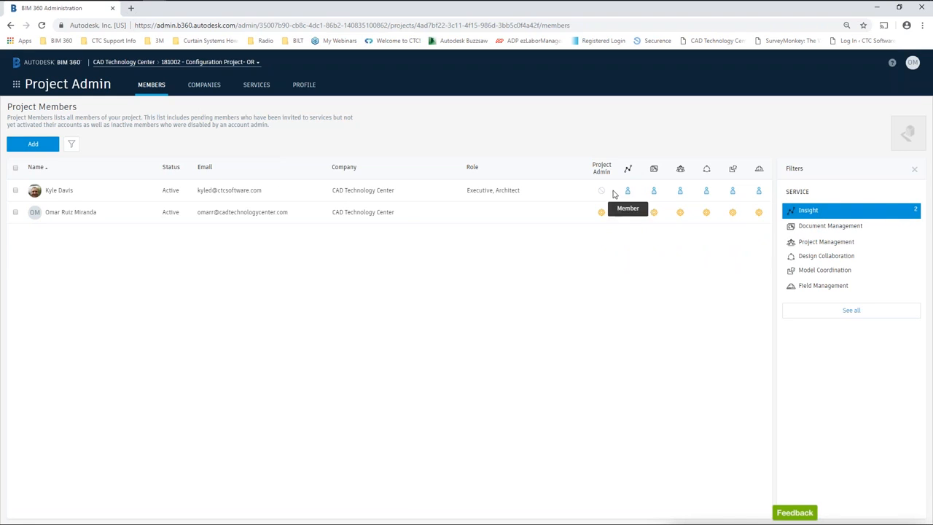
{"action": "left_click", "coordinate": [814, 211]}
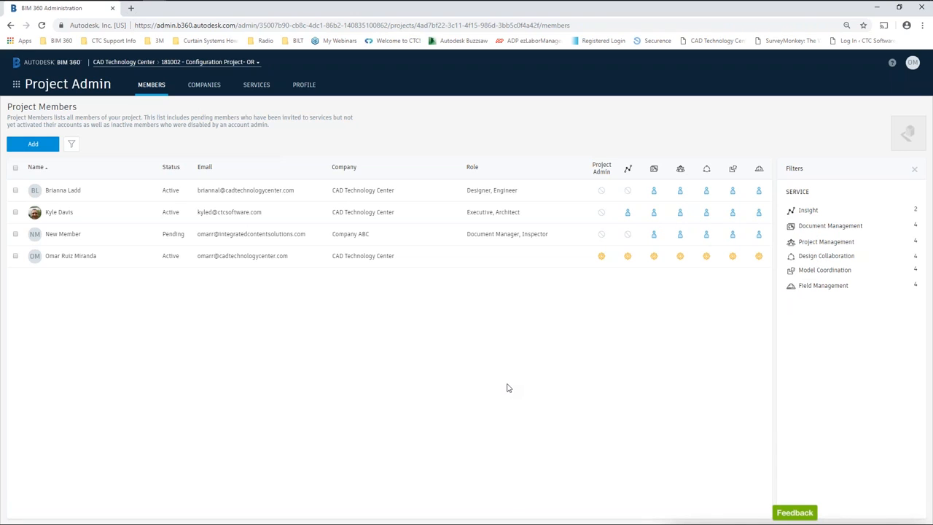
{"action": "left_click", "coordinate": [206, 85]}
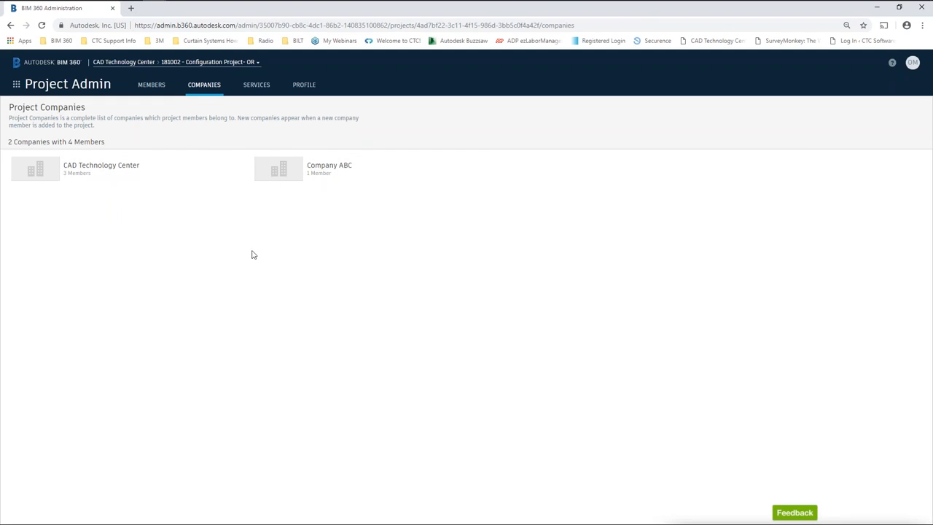
View the project's services: five active and BIM 360 Plan inactive.
{"action": "left_click", "coordinate": [257, 85]}
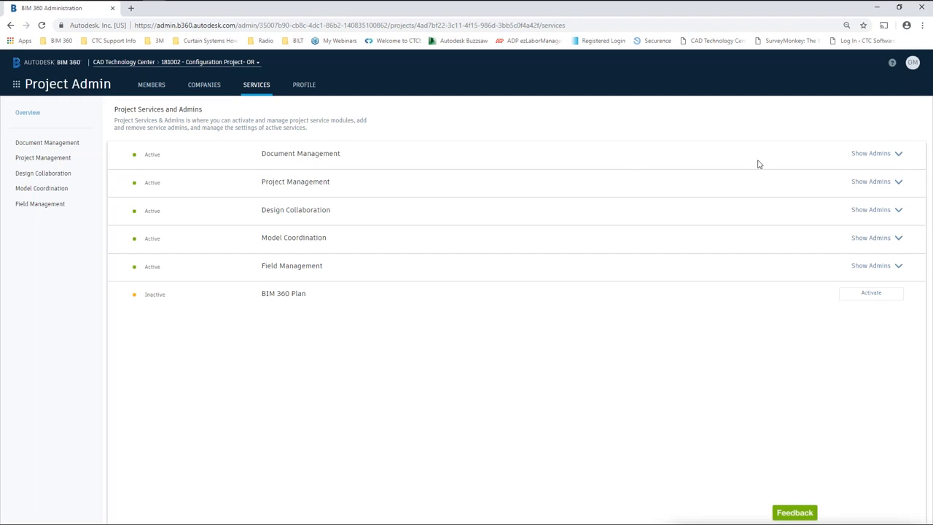
Review the Document Management admins, then open the Design Collaboration service's Teams settings.
{"action": "left_click", "coordinate": [899, 155]}
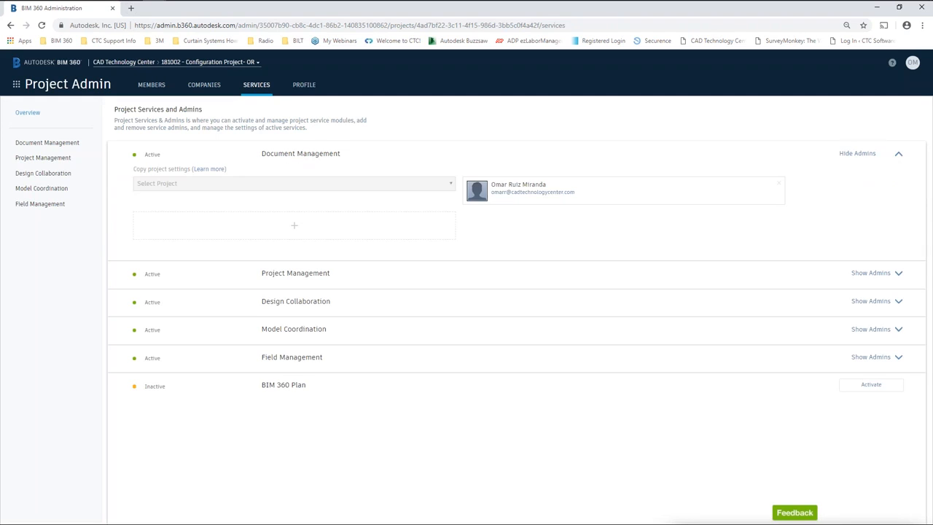
{"action": "left_click", "coordinate": [295, 229]}
{"action": "left_click", "coordinate": [28, 116]}
{"action": "left_click", "coordinate": [45, 175]}
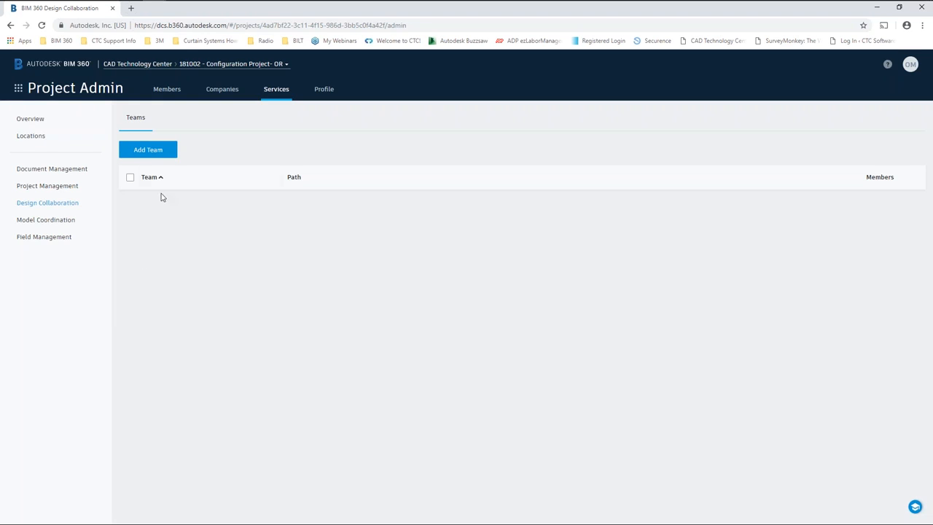
Preview adding a Design Collaboration team without saving, then view the project's Profile page.
{"action": "left_click", "coordinate": [155, 152]}
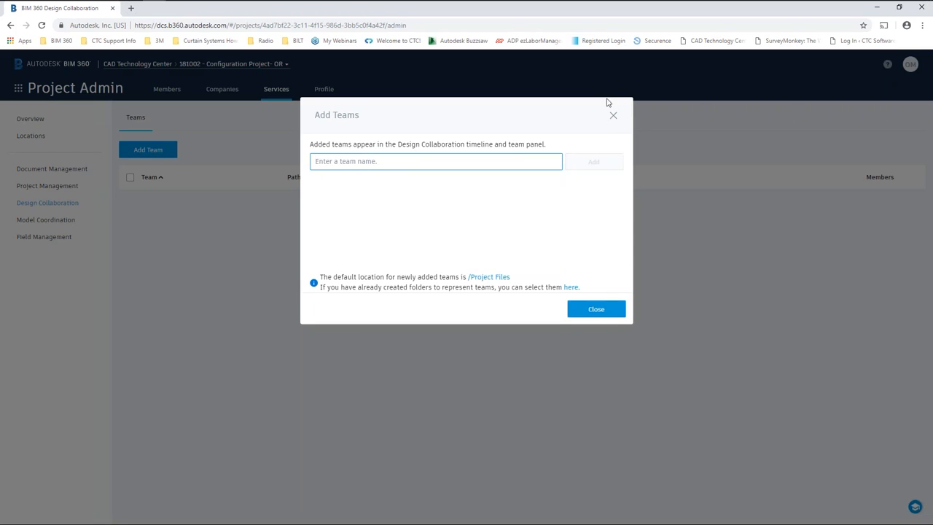
{"action": "left_click", "coordinate": [598, 310]}
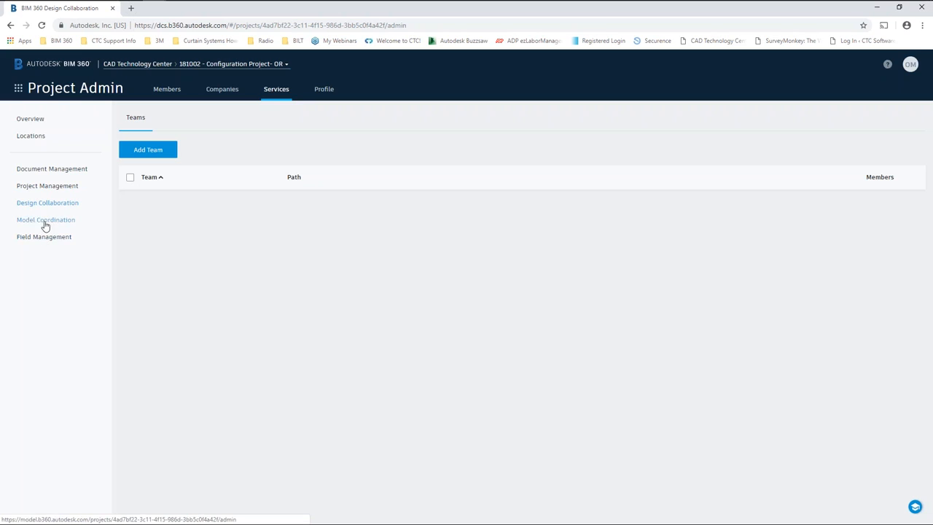
{"action": "left_click", "coordinate": [46, 169]}
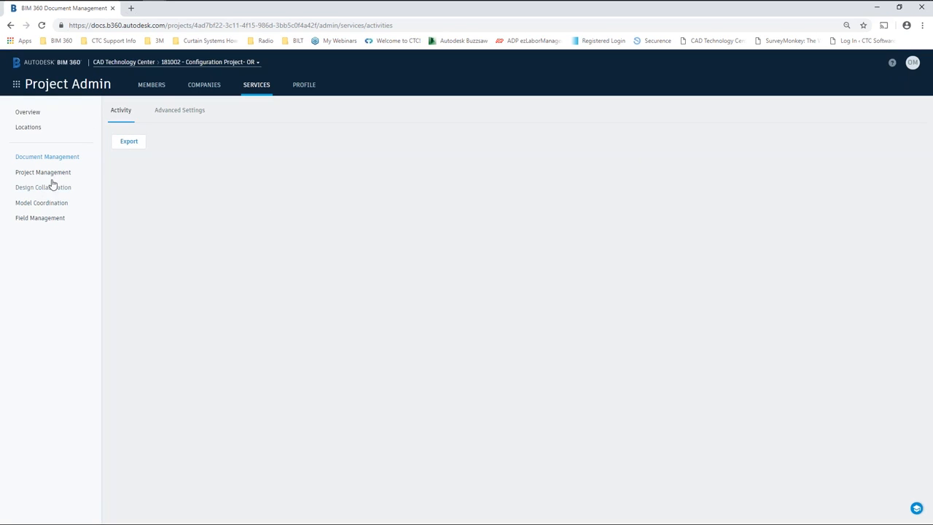
{"action": "left_click", "coordinate": [306, 86]}
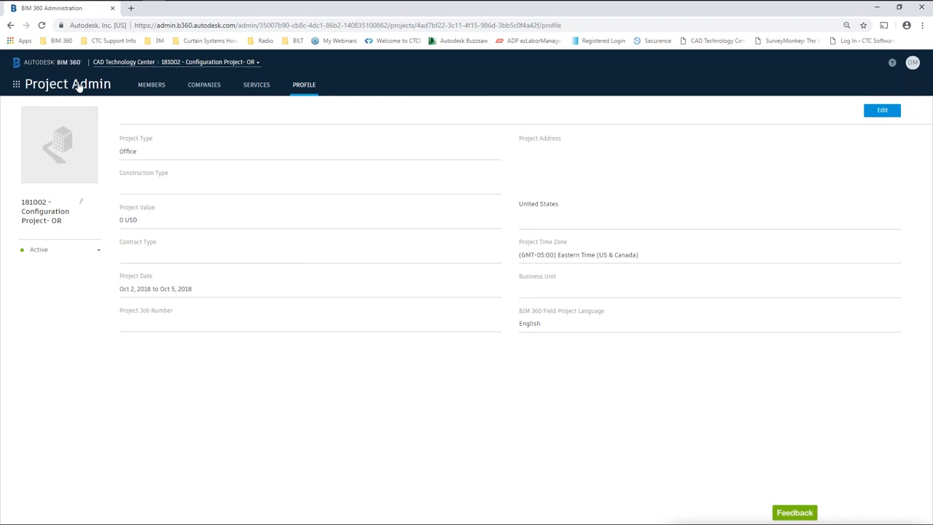
Leave the project name unchanged and switch to the Document Management module.
{"action": "left_click", "coordinate": [82, 204]}
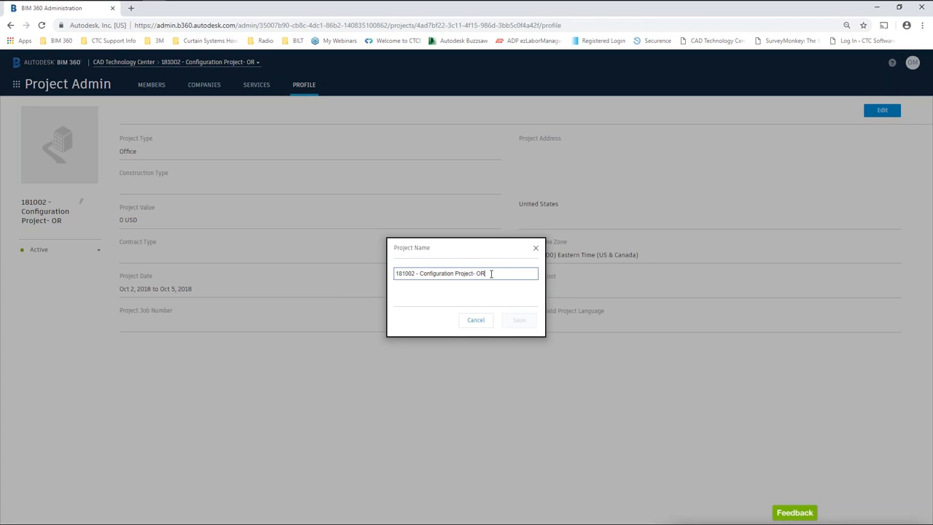
{"action": "left_click", "coordinate": [476, 322]}
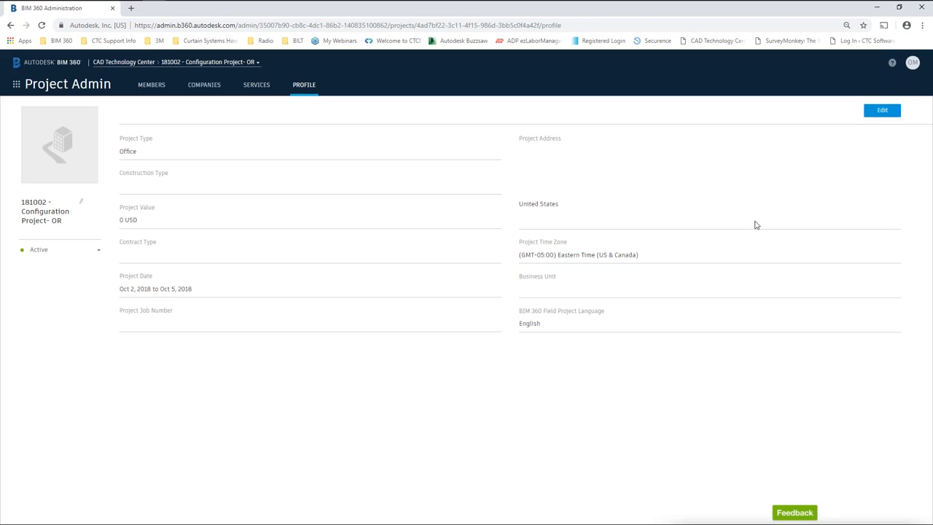
{"action": "left_click", "coordinate": [17, 86]}
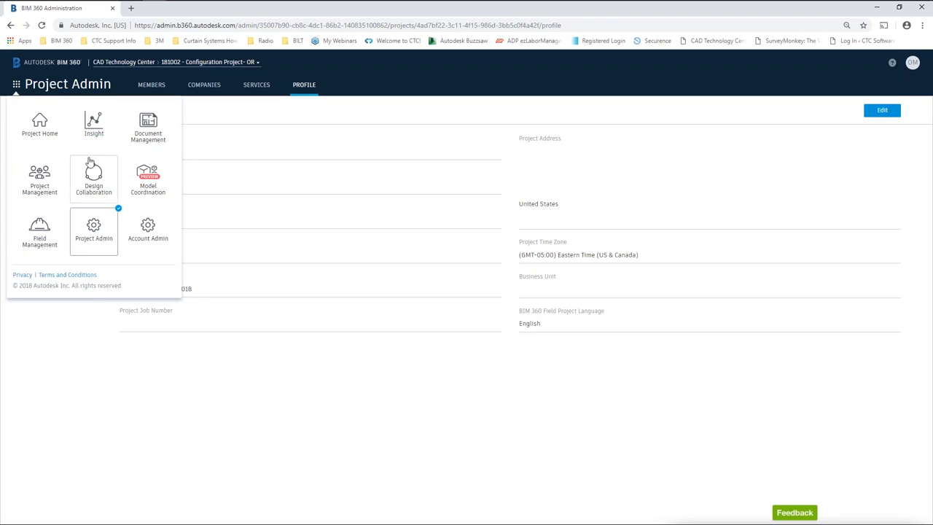
{"action": "left_click", "coordinate": [145, 131]}
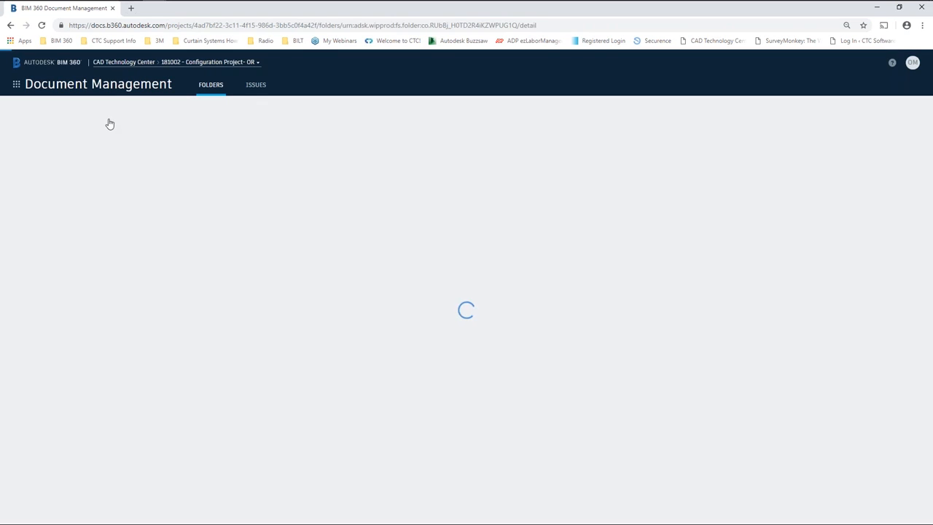
{"action": "left_click", "coordinate": [16, 86]}
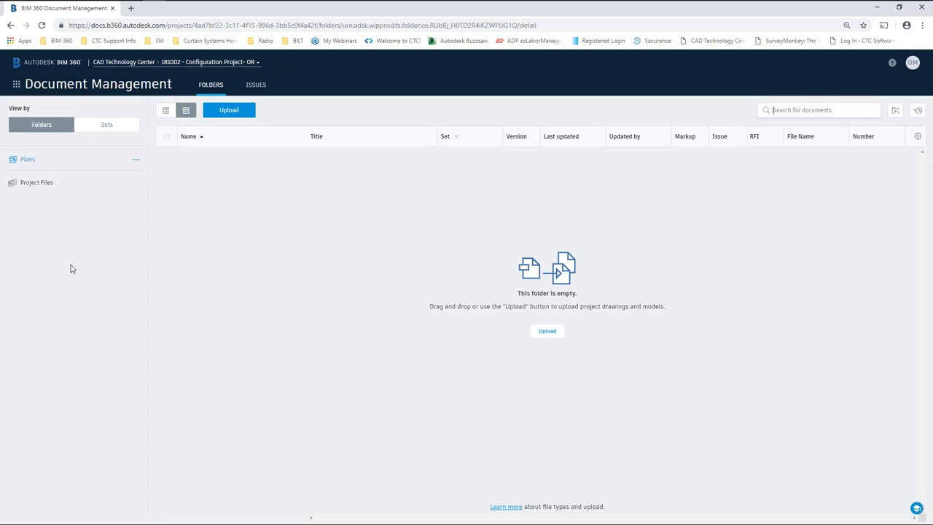
{"action": "left_click", "coordinate": [17, 85]}
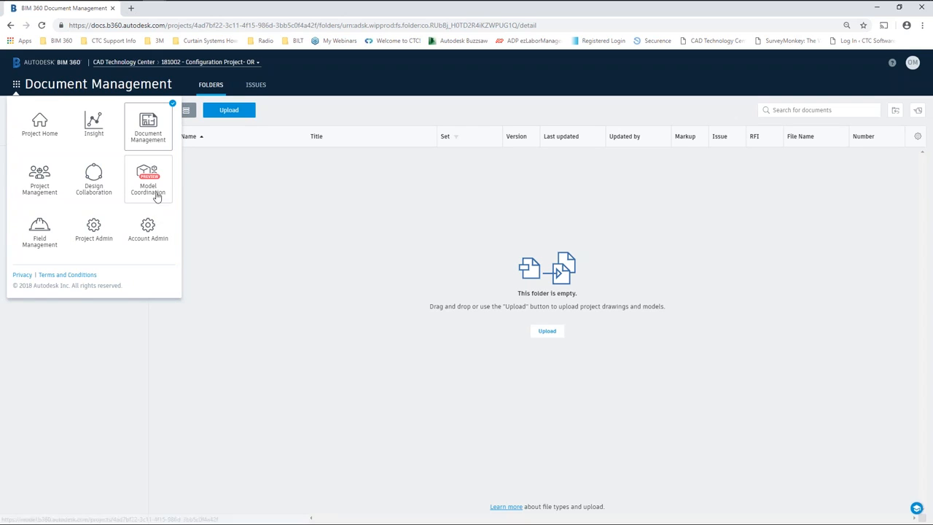
{"action": "left_click", "coordinate": [248, 228]}
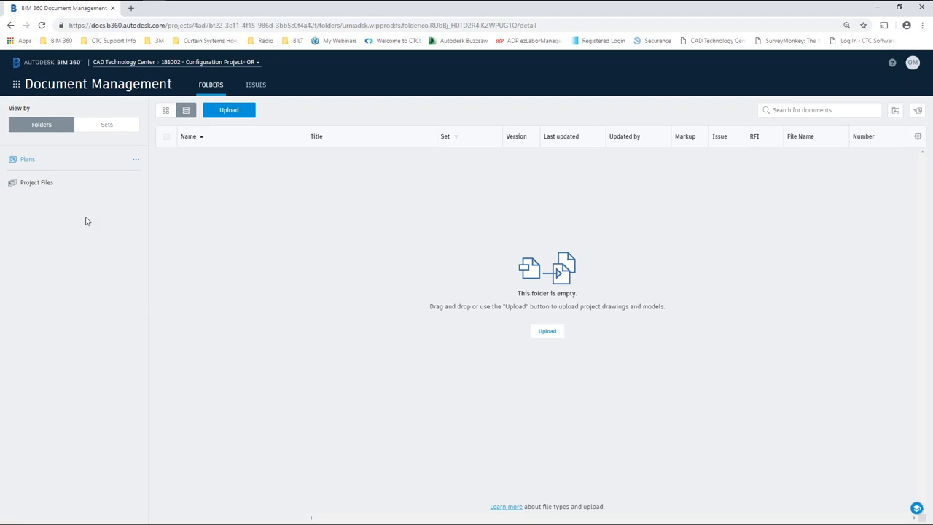
Create an ARCHITECTURAL subfolder inside Project Files.
{"action": "right_click", "coordinate": [35, 186]}
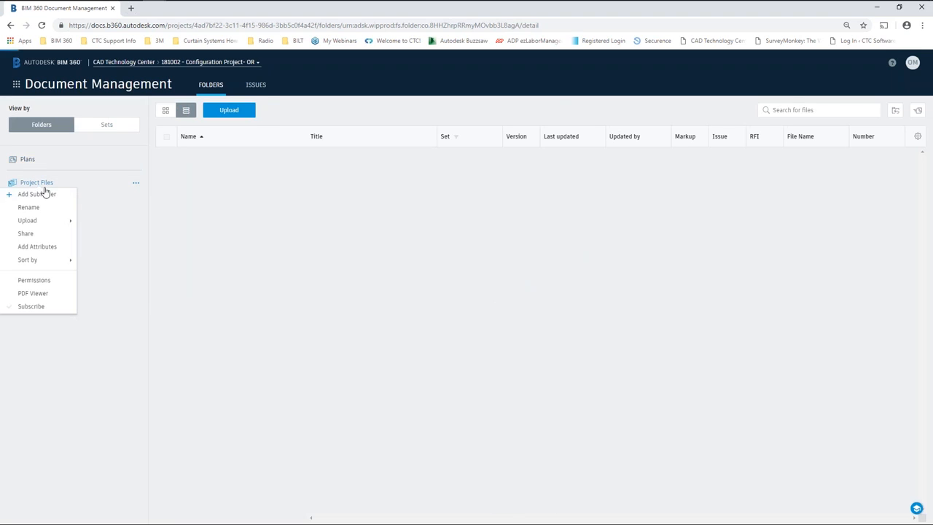
{"action": "left_click", "coordinate": [30, 196]}
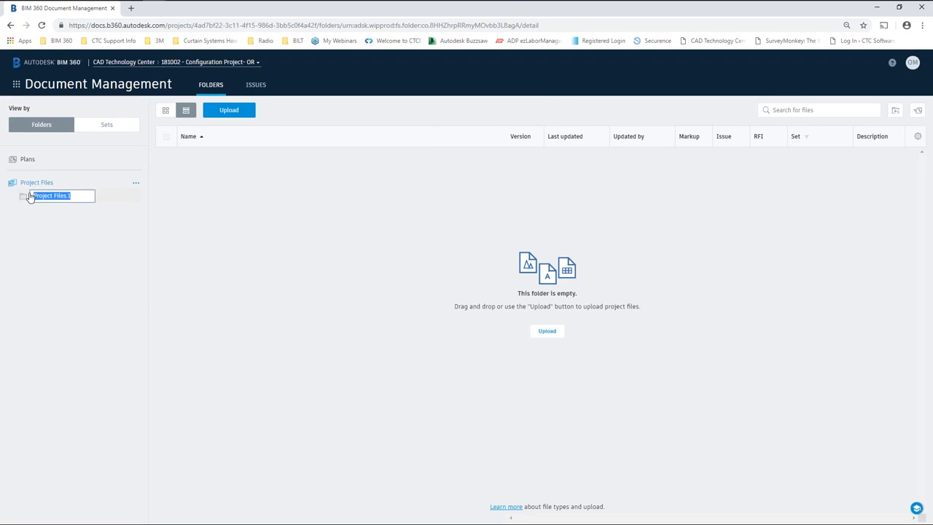
{"action": "type", "text": "ARCHITECTURAL"}
{"action": "key", "text": "Return"}
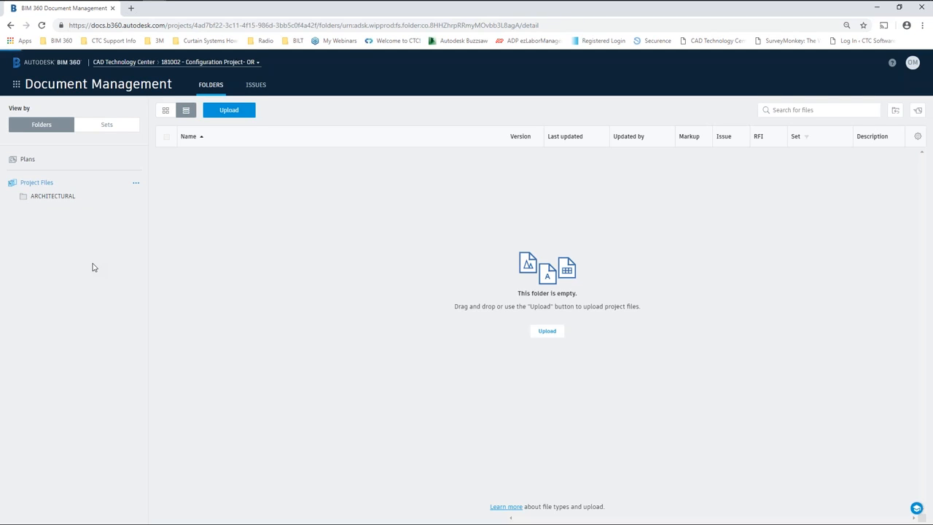
Add a second Project Files subfolder named STRUCTURAL.
{"action": "right_click", "coordinate": [50, 197]}
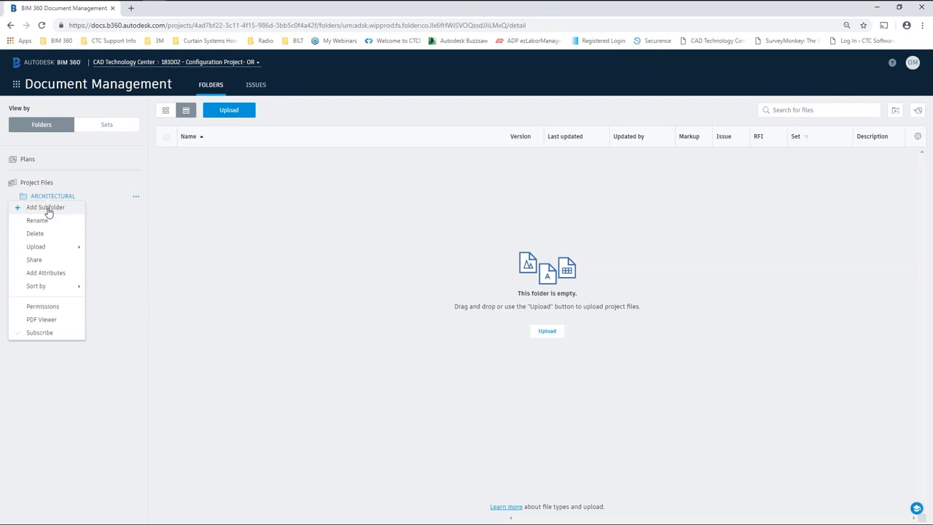
{"action": "left_click", "coordinate": [110, 250]}
{"action": "right_click", "coordinate": [44, 184]}
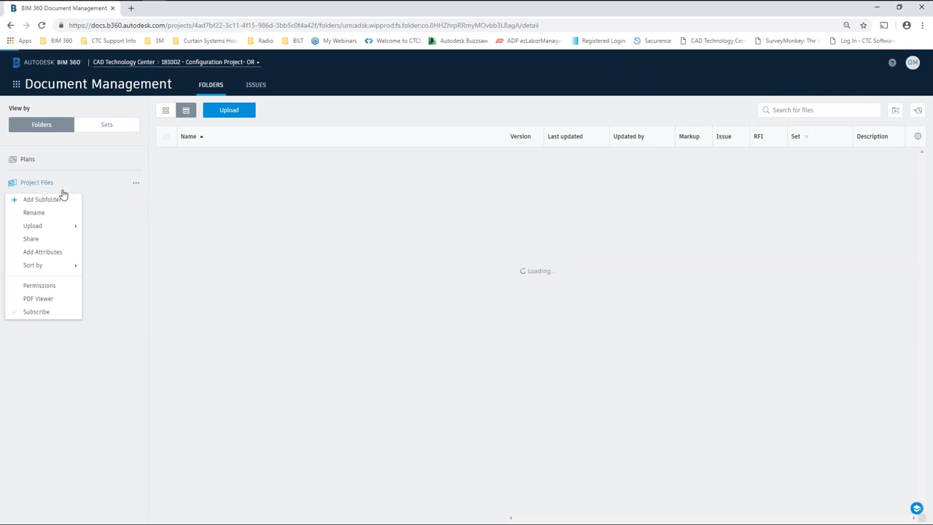
{"action": "left_click", "coordinate": [54, 198]}
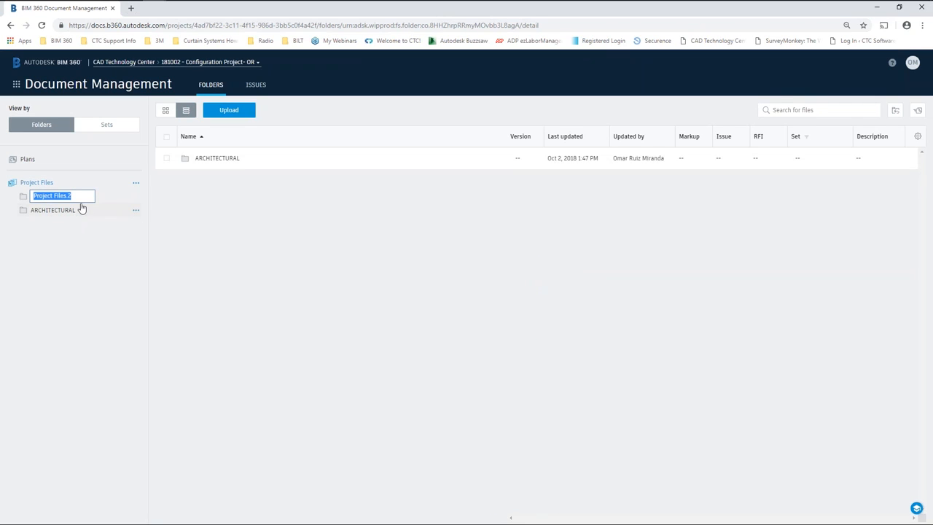
{"action": "type", "text": "sTR"}
{"action": "key", "text": "BackSpace"}
{"action": "key", "text": "BackSpace"}
{"action": "key", "text": "BackSpace"}
{"action": "type", "text": "STRUCTURAL"}
{"action": "key", "text": "Return"}
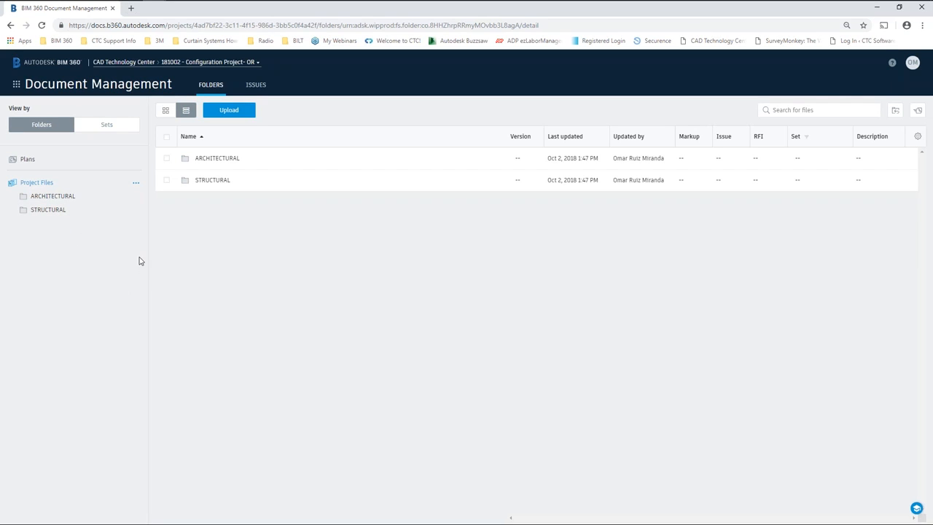
Open the ARCHITECTURAL folder's permission settings.
{"action": "left_click", "coordinate": [137, 199]}
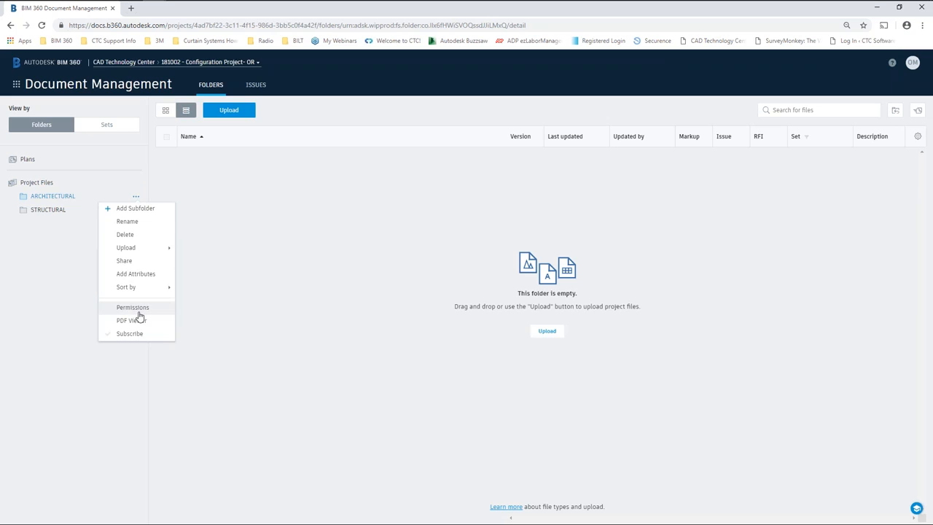
{"action": "left_click", "coordinate": [138, 308]}
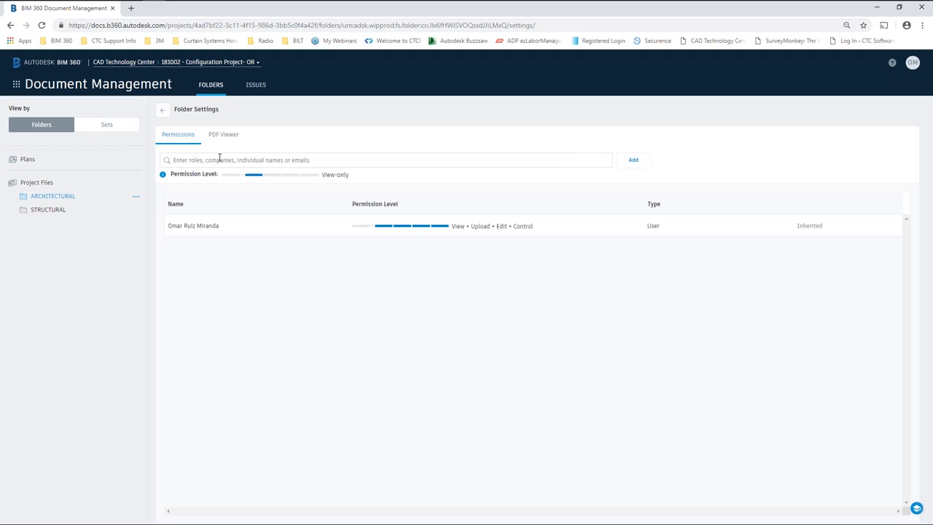
Grant a searched project member View + Upload + Edit permission on the ARCHITECTURAL folder.
{"action": "left_click", "coordinate": [219, 158]}
{"action": "type", "text": "kYL"}
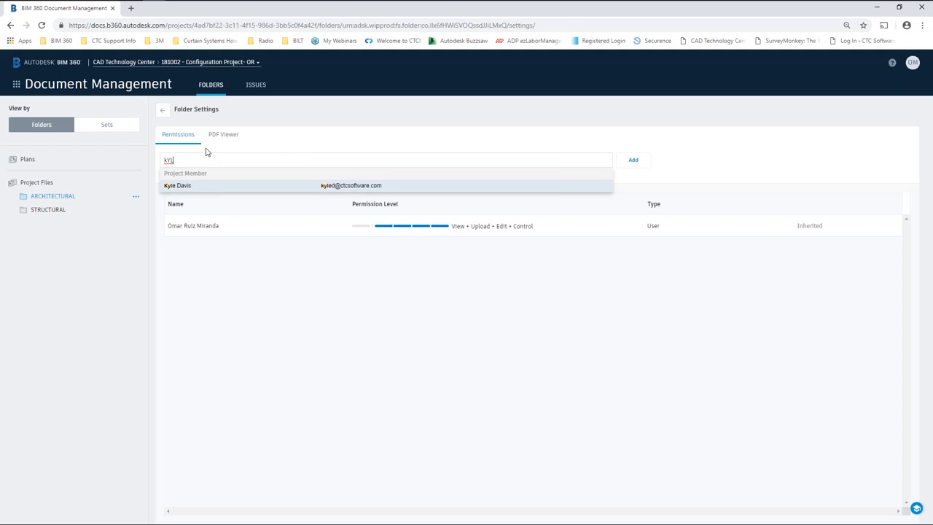
{"action": "left_click", "coordinate": [194, 188]}
{"action": "left_click", "coordinate": [231, 175]}
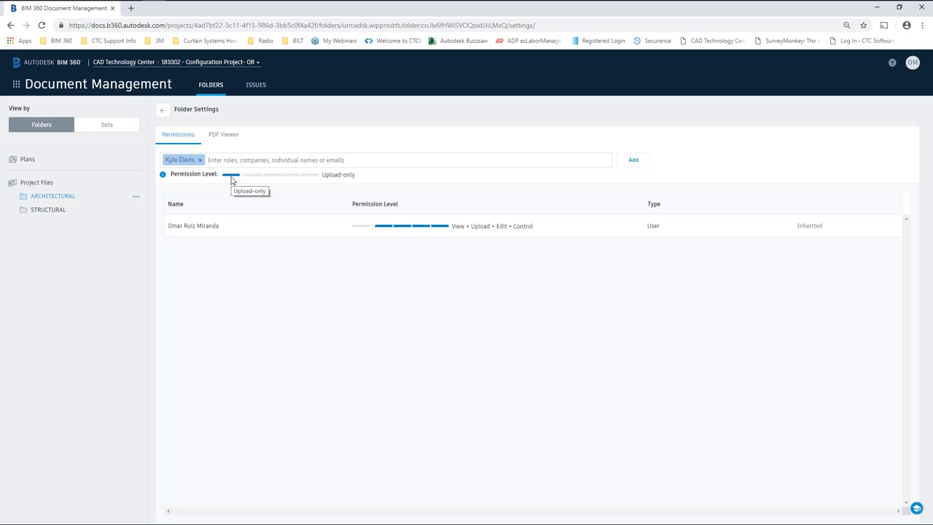
{"action": "left_click", "coordinate": [254, 176]}
{"action": "left_click", "coordinate": [273, 176]}
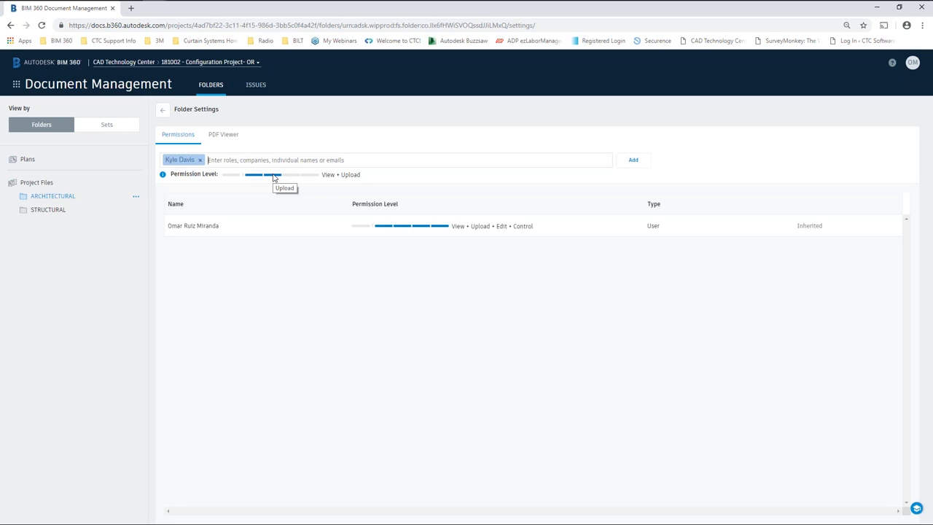
{"action": "left_click", "coordinate": [292, 175]}
{"action": "left_click", "coordinate": [309, 177]}
{"action": "left_click", "coordinate": [634, 162]}
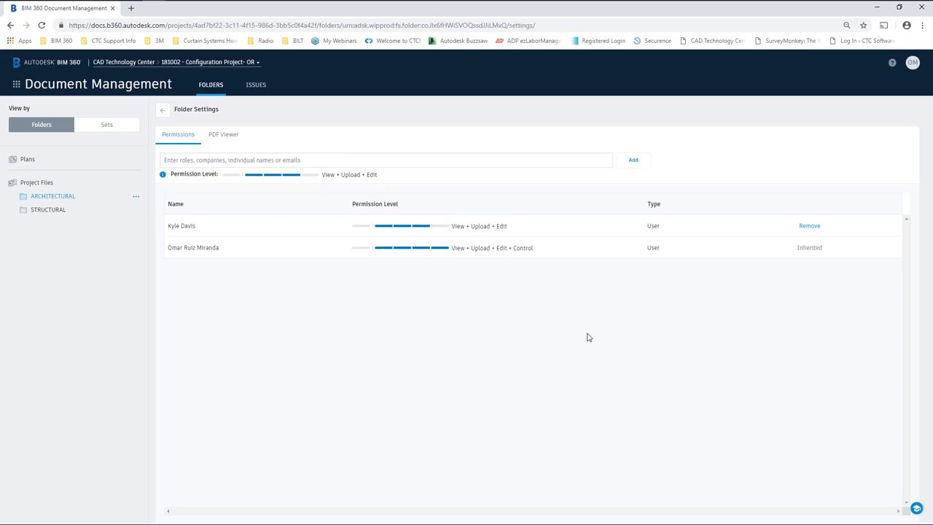
Open STRUCTURAL's permissions and select the CAD Technology Center company.
{"action": "left_click", "coordinate": [48, 210]}
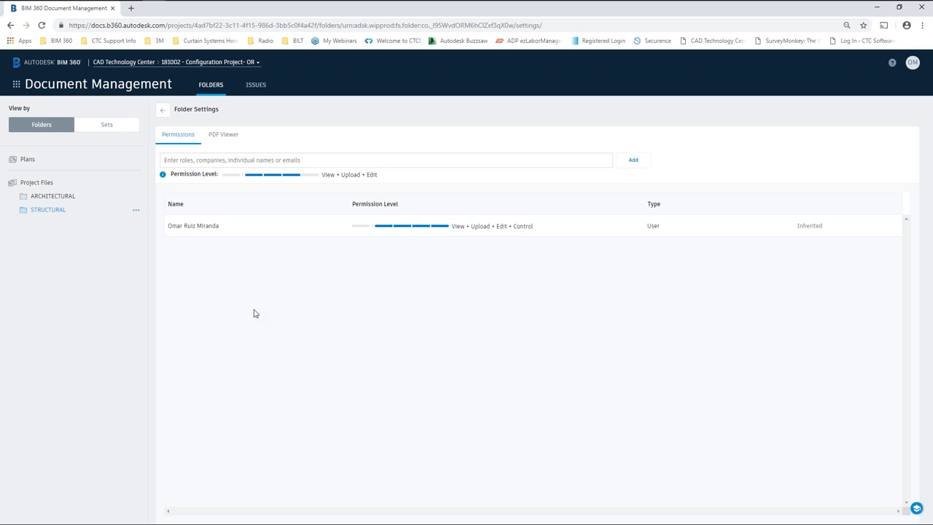
{"action": "left_click", "coordinate": [294, 160]}
{"action": "type", "text": "COMPAY"}
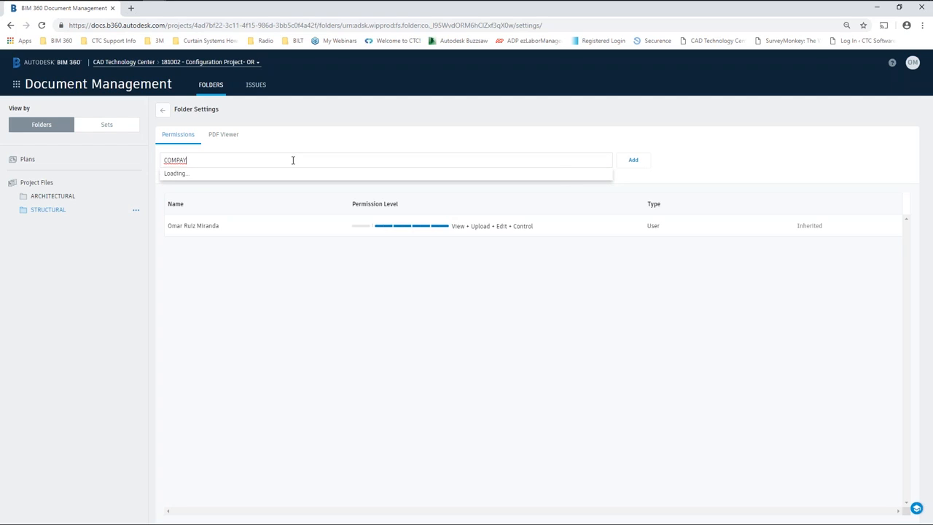
{"action": "key", "text": "BackSpace"}
{"action": "type", "text": "NY"}
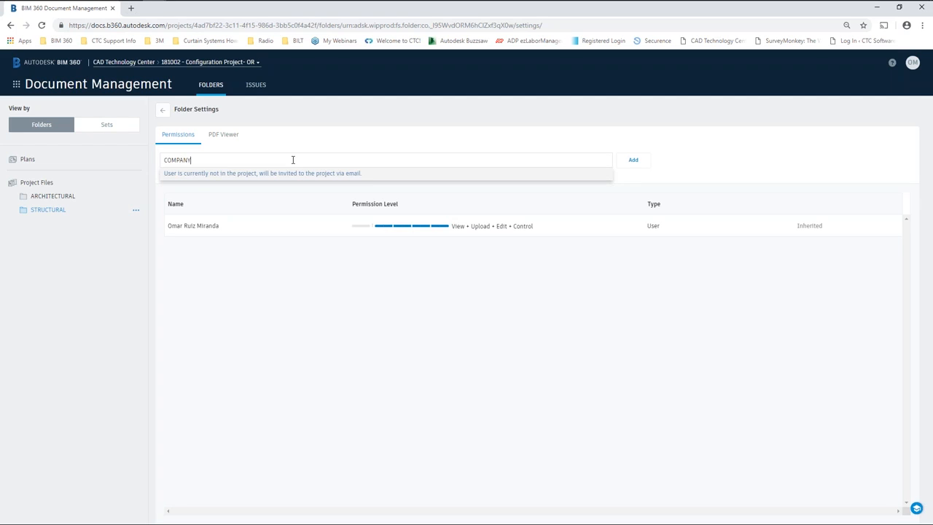
{"action": "key", "text": "BackSpace"}
{"action": "key", "text": "BackSpace"}
{"action": "key", "text": "BackSpace"}
{"action": "key", "text": "BackSpace"}
{"action": "key", "text": "BackSpace"}
{"action": "key", "text": "BackSpace"}
{"action": "key", "text": "BackSpace"}
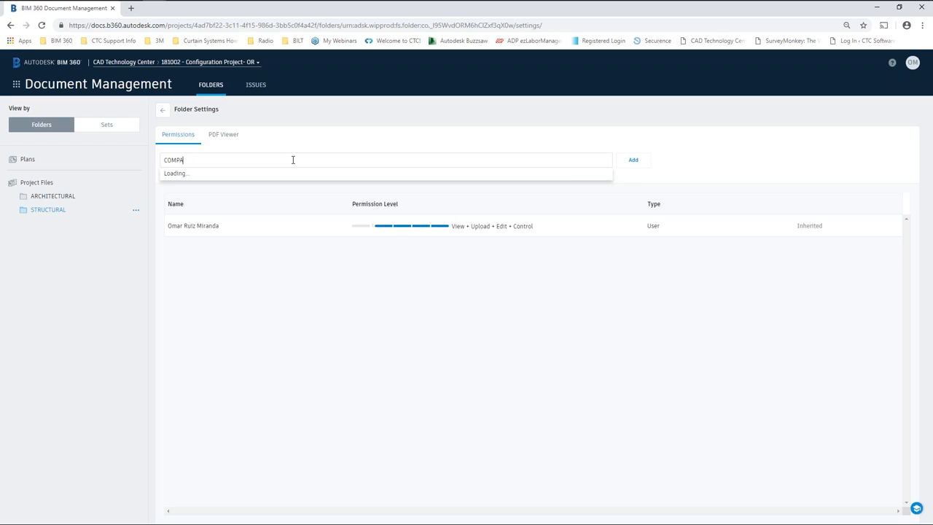
{"action": "left_click", "coordinate": [293, 160]}
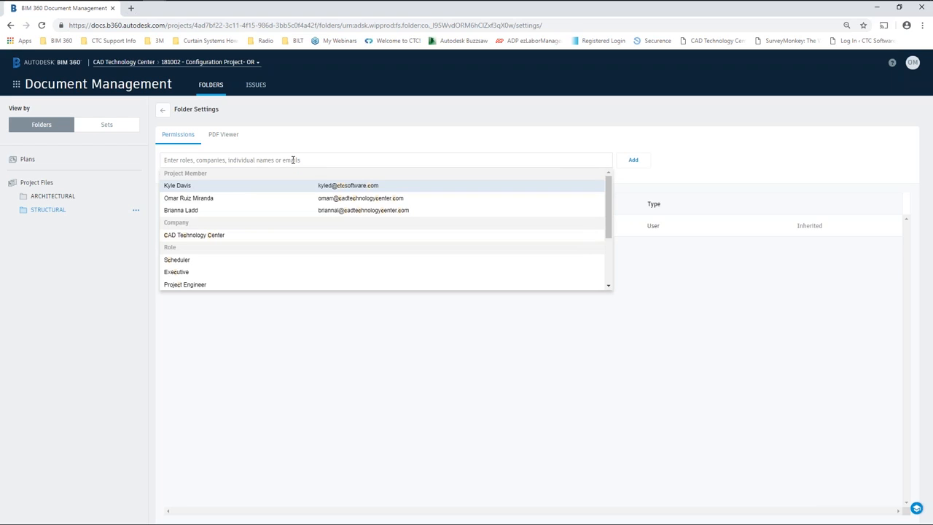
{"action": "left_click", "coordinate": [196, 237]}
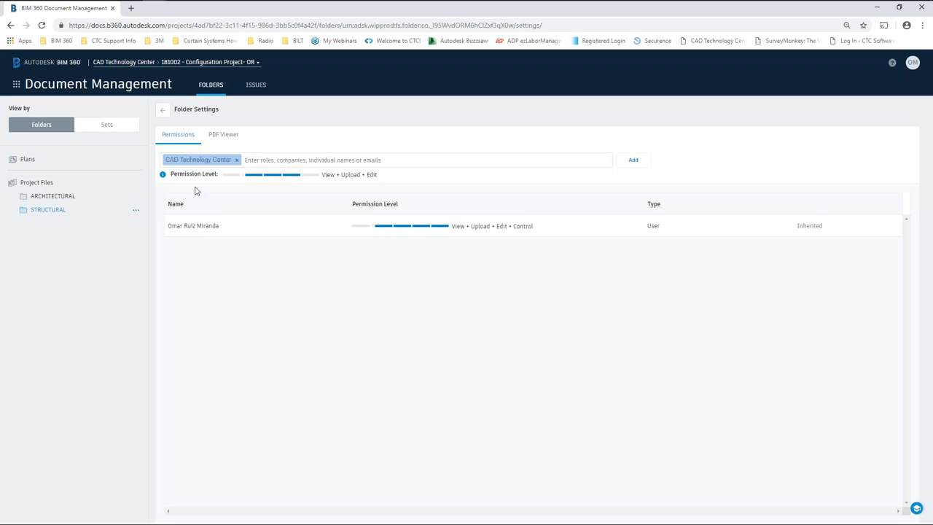
Adjust the permission level and add the Architect role to the STRUCTURAL entry.
{"action": "left_click", "coordinate": [310, 175]}
{"action": "type", "text": "ARCH"}
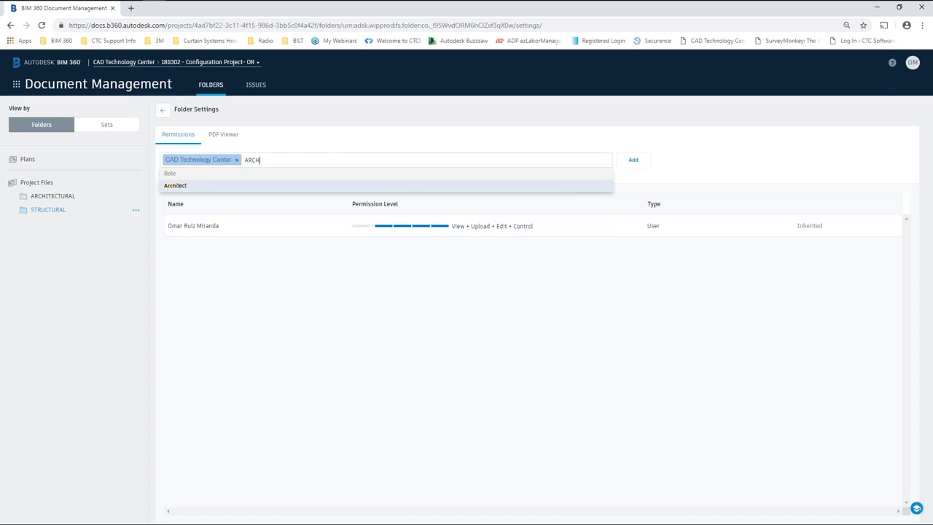
{"action": "left_click", "coordinate": [180, 186]}
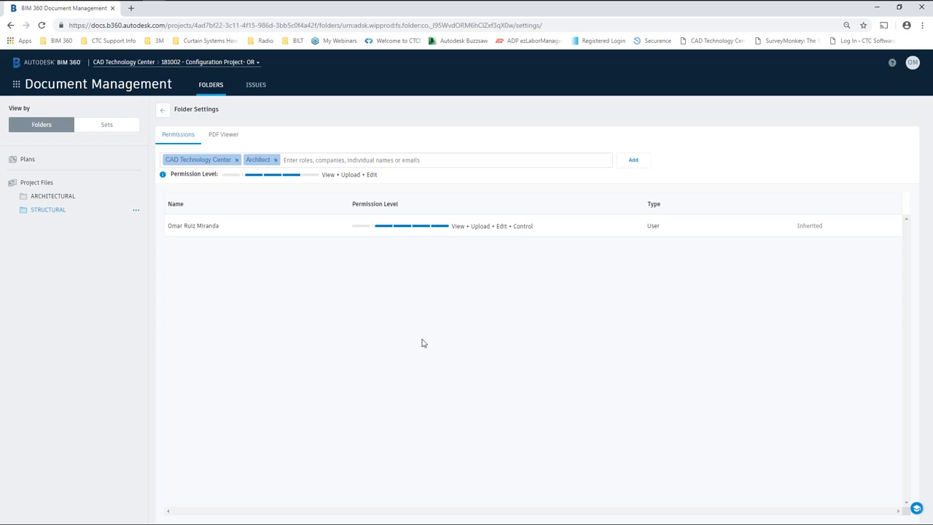
Leave folder settings, select the ARCHITECTURAL folder, and switch to the Design Collaboration module.
{"action": "left_click", "coordinate": [160, 111]}
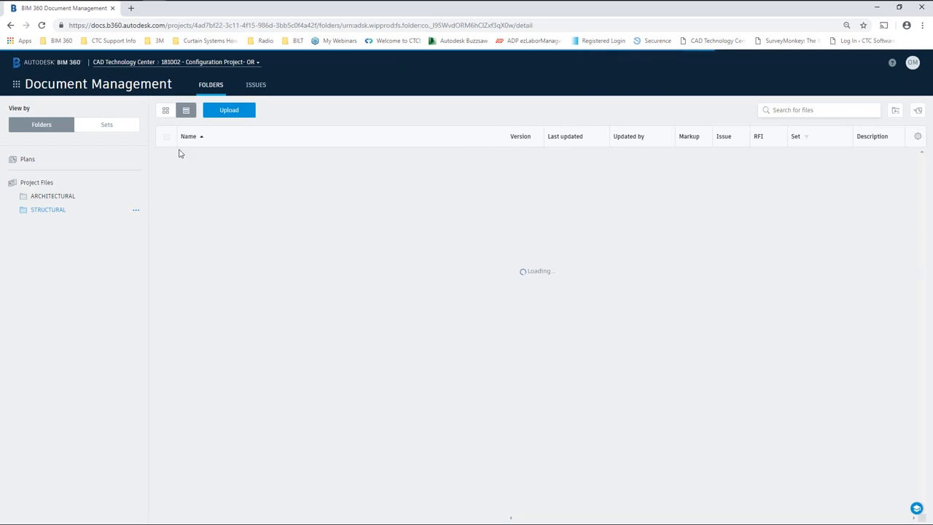
{"action": "left_click", "coordinate": [62, 197]}
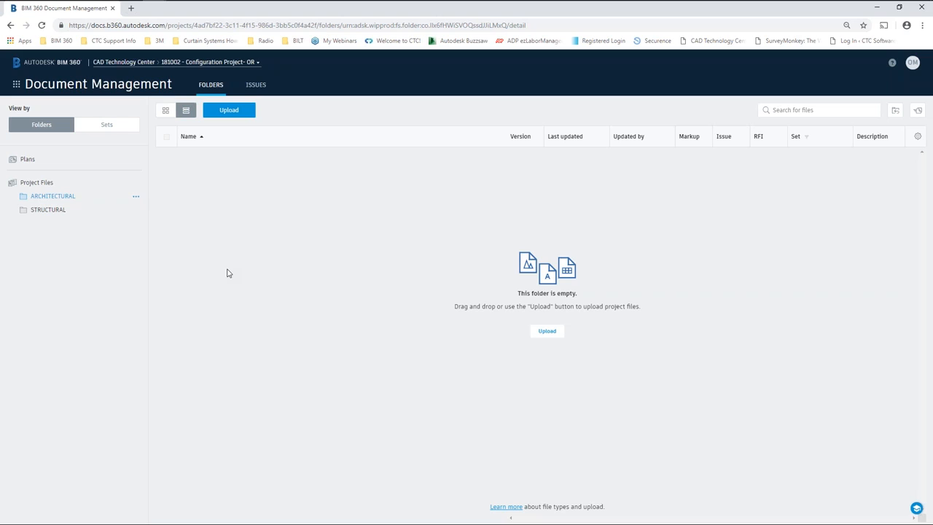
{"action": "left_click", "coordinate": [16, 84]}
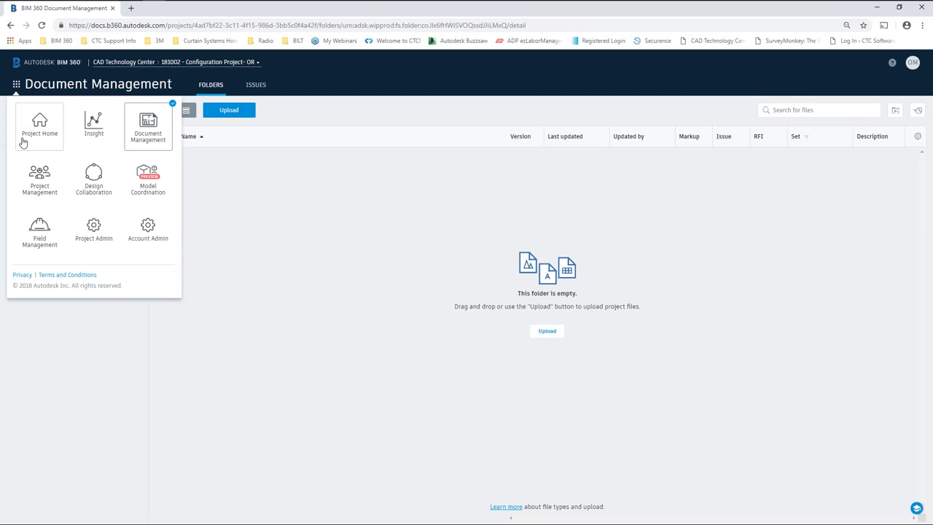
{"action": "left_click", "coordinate": [93, 188]}
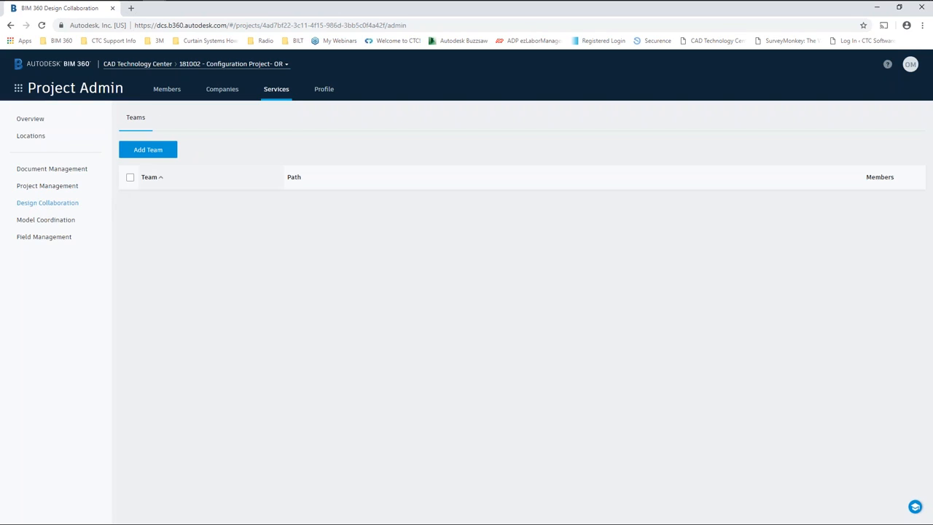
Attempt to add the ARCHITECTURAL folder as a Design Collaboration team; it fails with Too Many Requests.
{"action": "left_click", "coordinate": [149, 150]}
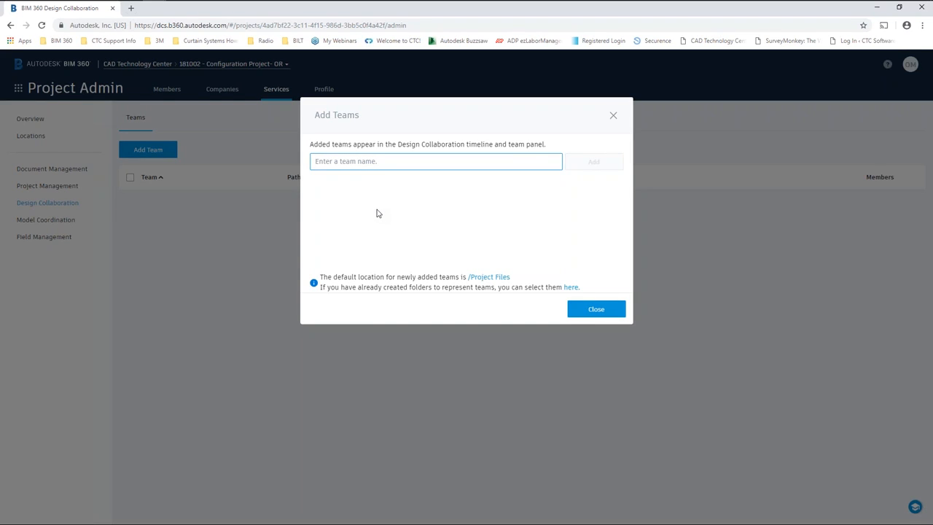
{"action": "left_click", "coordinate": [571, 288]}
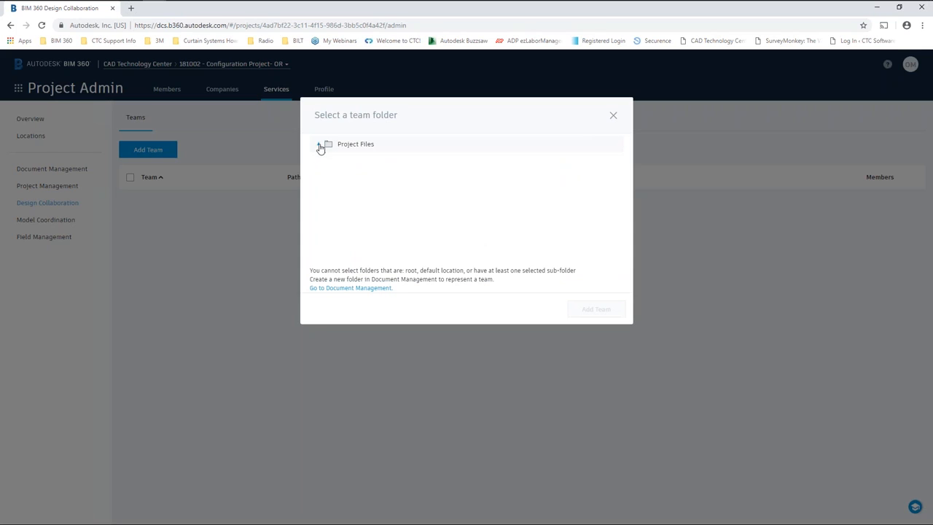
{"action": "left_click", "coordinate": [318, 144]}
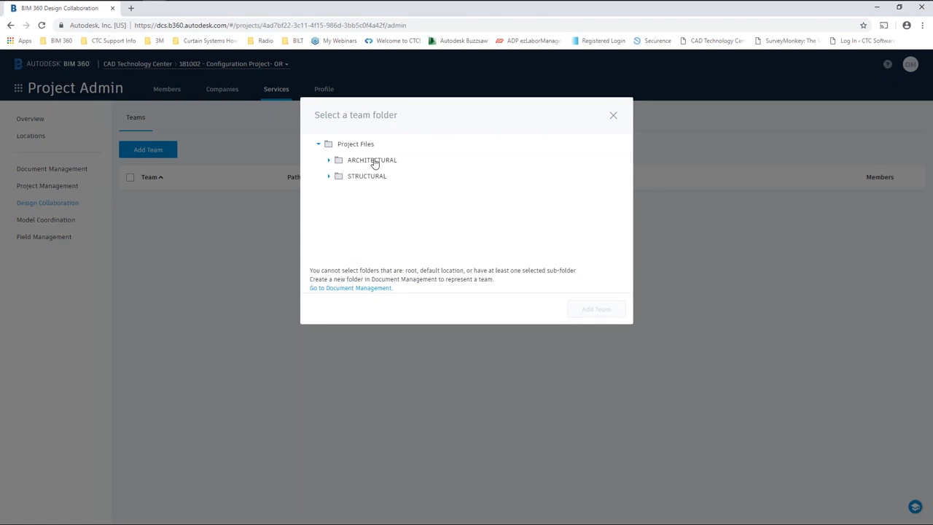
{"action": "left_click", "coordinate": [373, 162]}
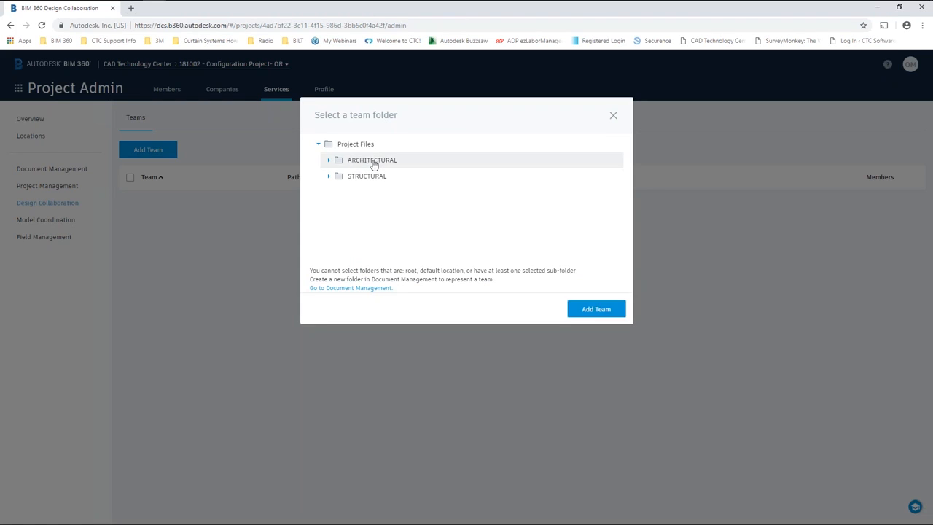
{"action": "left_click", "coordinate": [604, 311]}
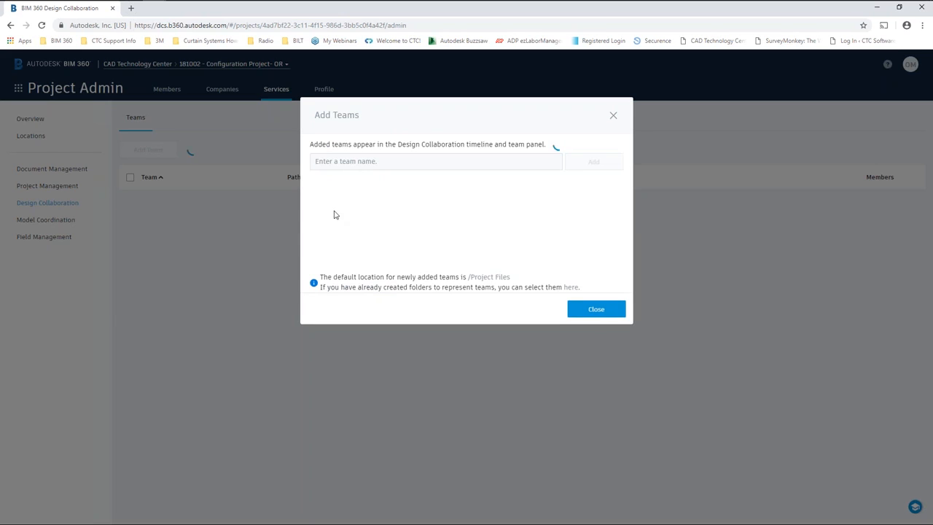
{"action": "left_click", "coordinate": [602, 310]}
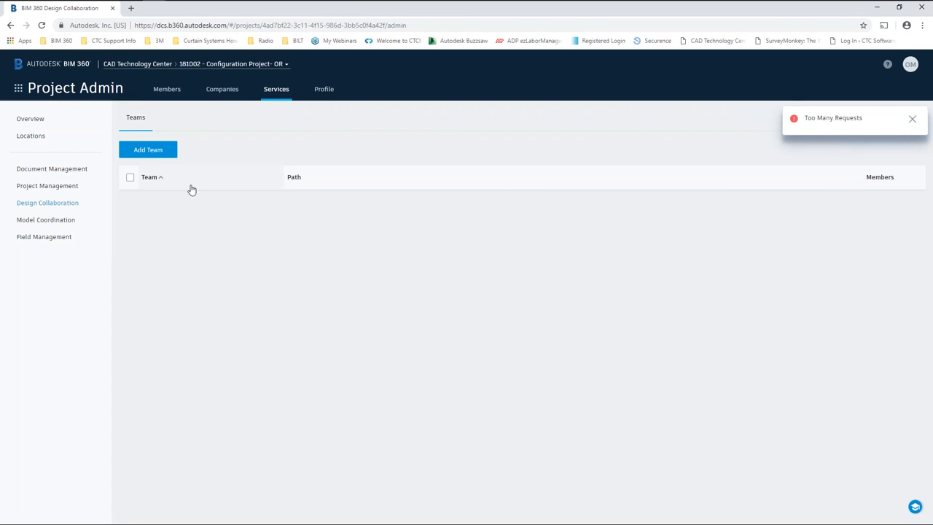
{"action": "left_click", "coordinate": [18, 88]}
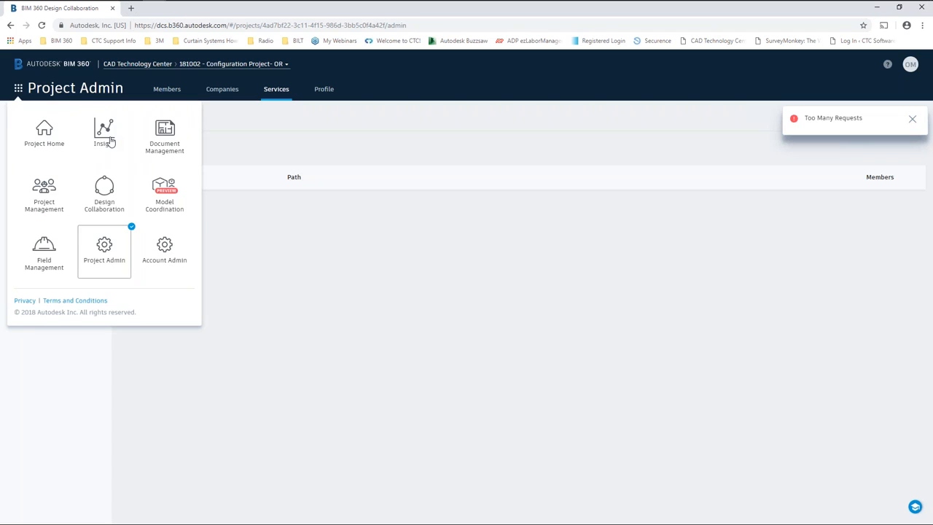
Return to Document Management, then bring up the PowerPoint slide show at the Questions slide.
{"action": "left_click", "coordinate": [164, 145]}
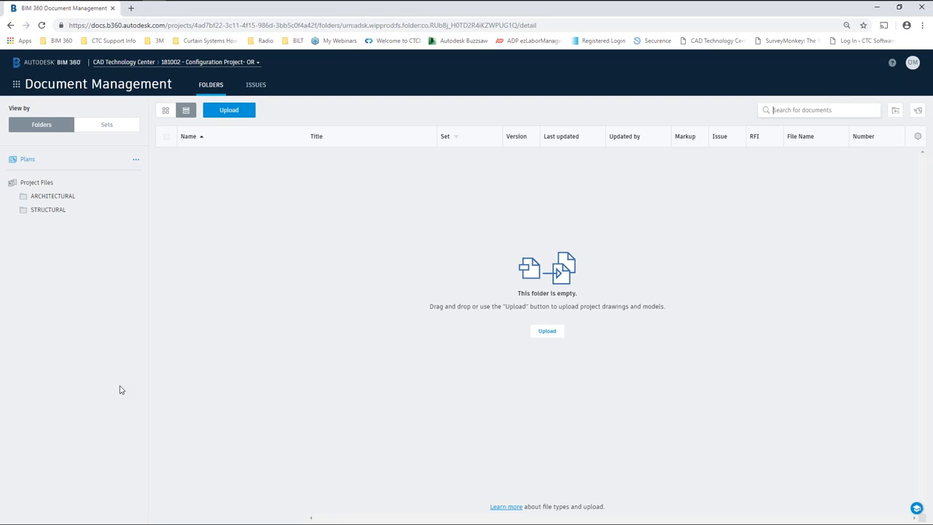
{"action": "key", "text": "alt+Tab"}
{"action": "key", "text": "Tab"}
{"action": "key", "text": "alt+Tab"}
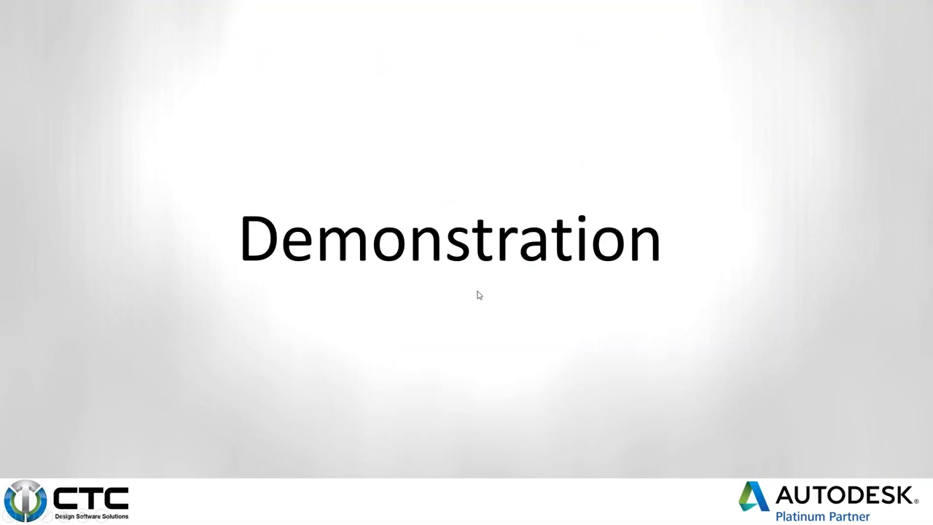
{"action": "left_click", "coordinate": [498, 277]}
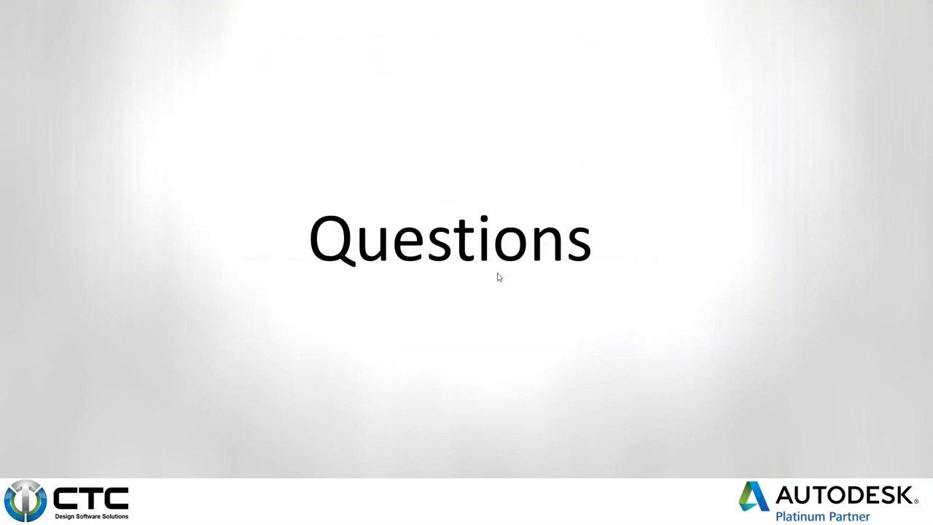